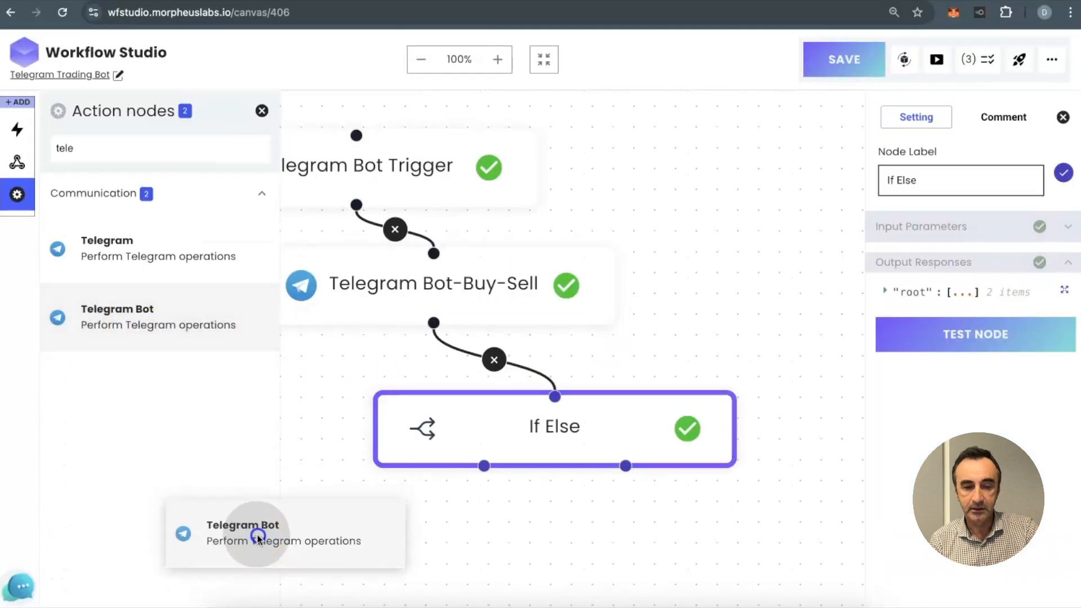
- Add another Telegram Bot action node below If Else, connect it to the first If Else output and start editing its label
left_click_drag(150, 340, 434, 570)
left_click_drag(535, 531, 337, 512)
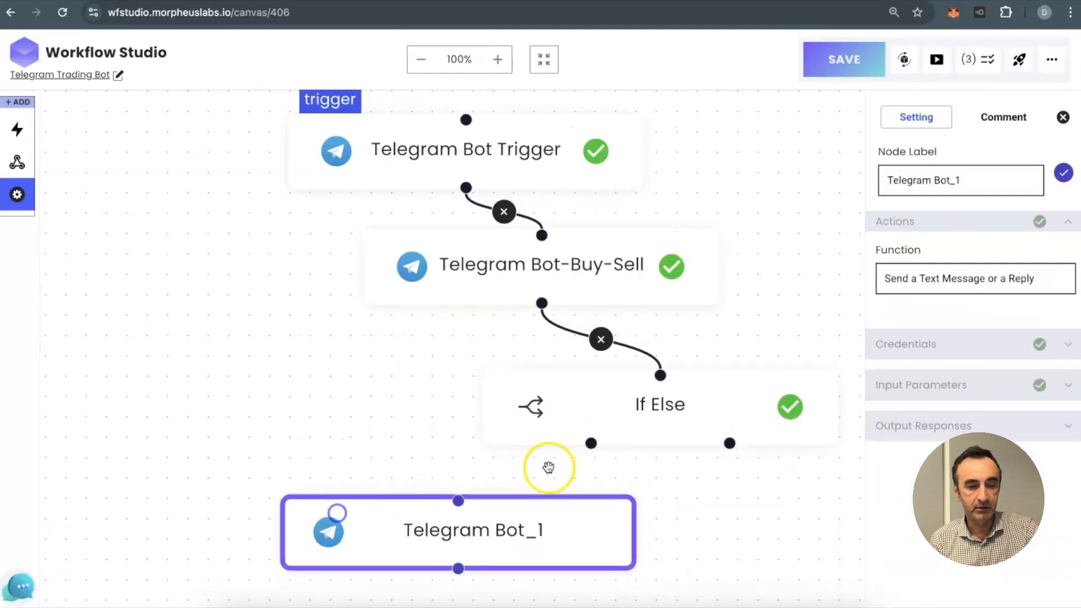
left_click_drag(592, 443, 459, 500)
left_click(949, 198)
key("BackSpace")
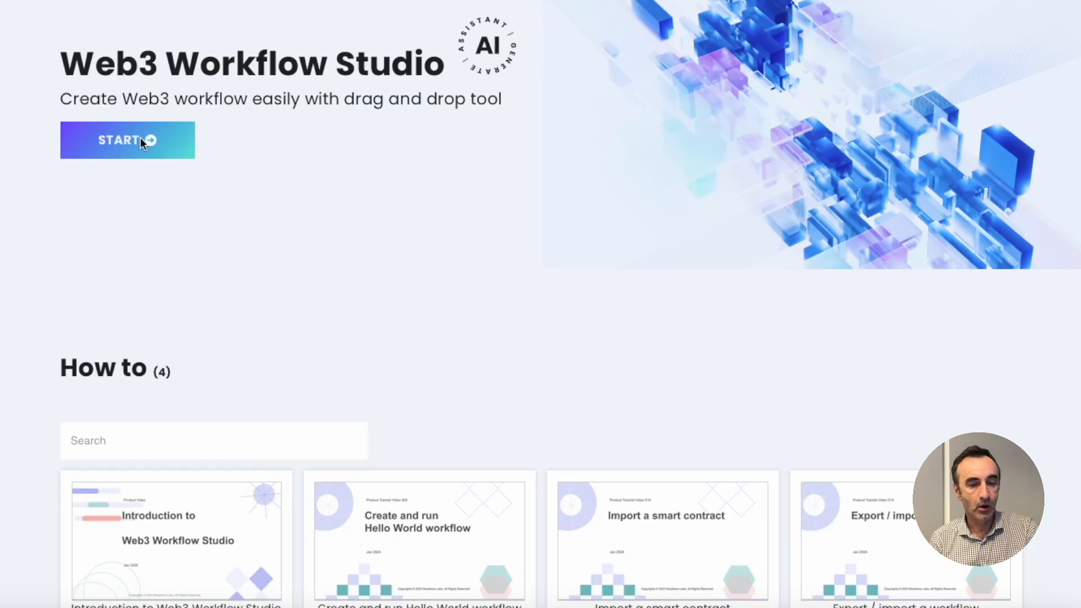
- Open the workflow workspace and create a project named TRADING with the description "Trading automation"
left_click(141, 139)
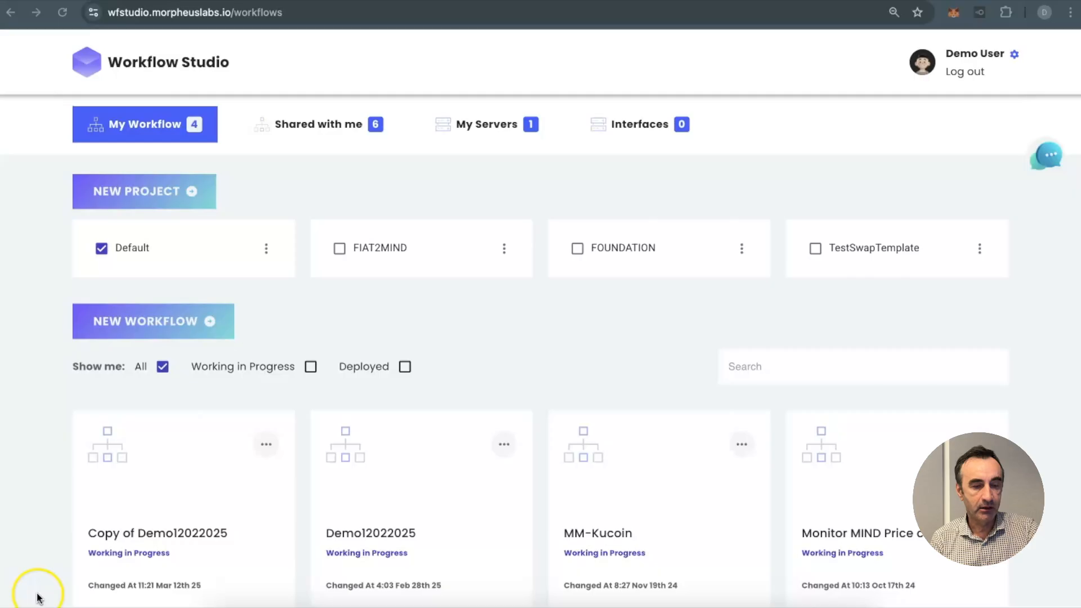
left_click(93, 102)
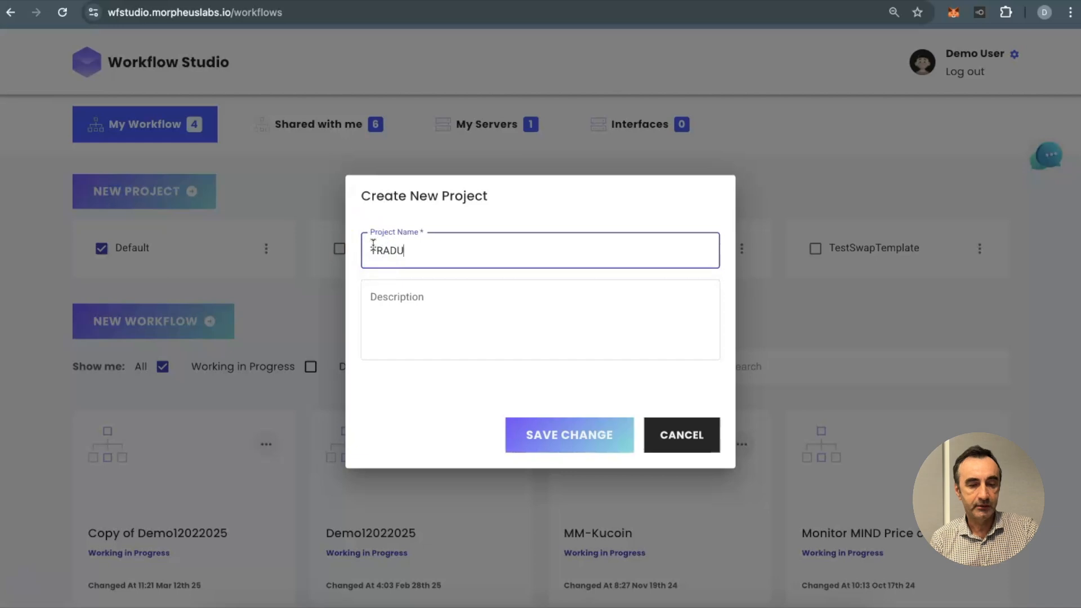
left_click(374, 297)
type("Tradu")
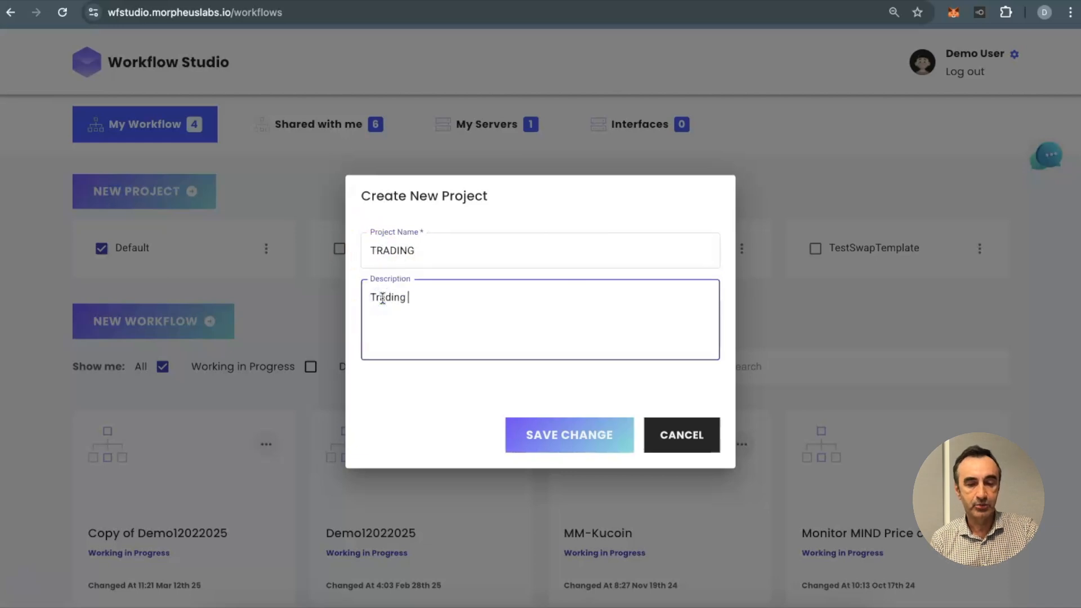
type("ng automation")
left_click(592, 433)
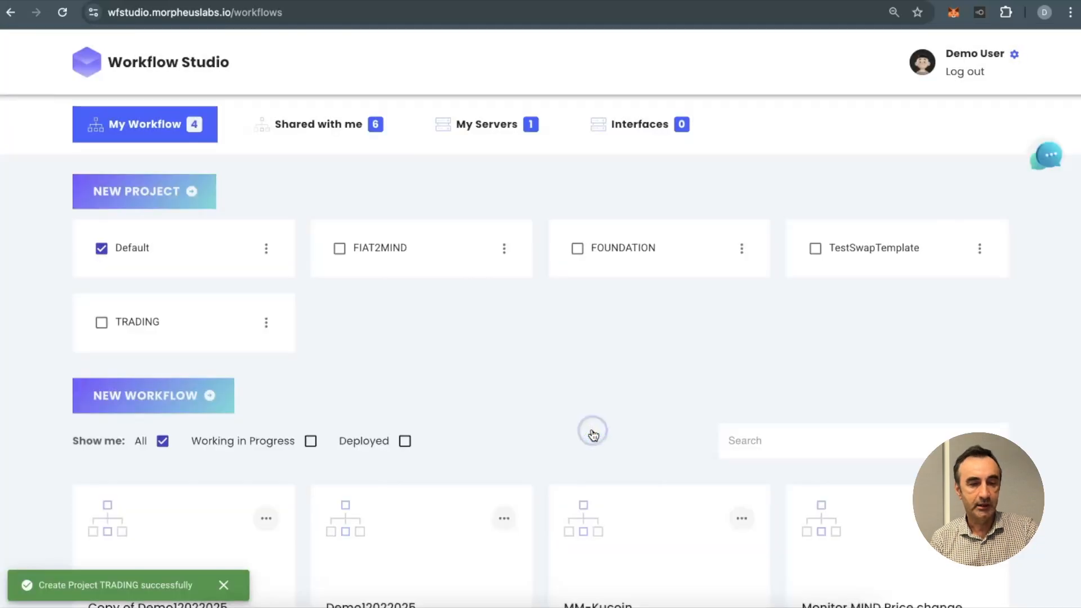
- Create a new workflow in the TRADING project and name it Telegram Trading Bot
left_click(101, 322)
left_click(141, 394)
left_click(97, 74)
left_click(394, 286)
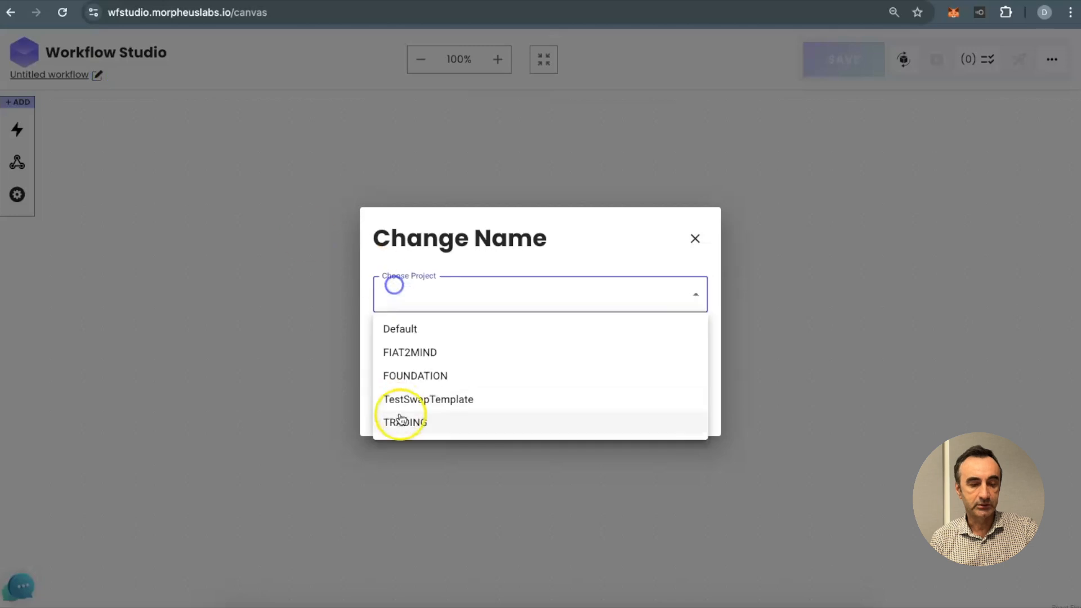
left_click(401, 421)
triple_click(401, 341)
key("BackSpace")
type("Trading B")
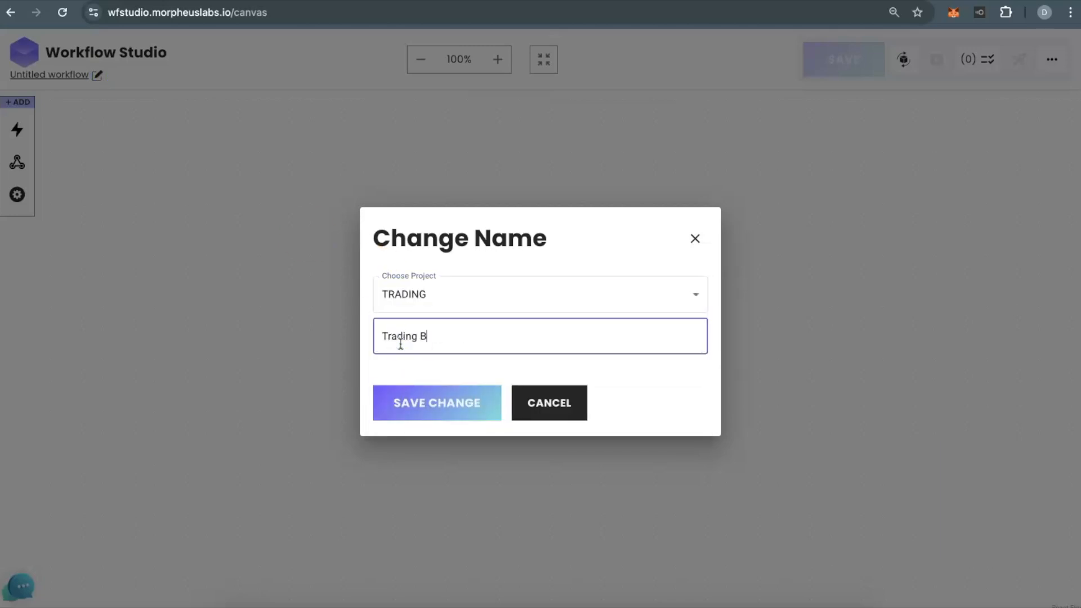
type("egram")
left_click(465, 400)
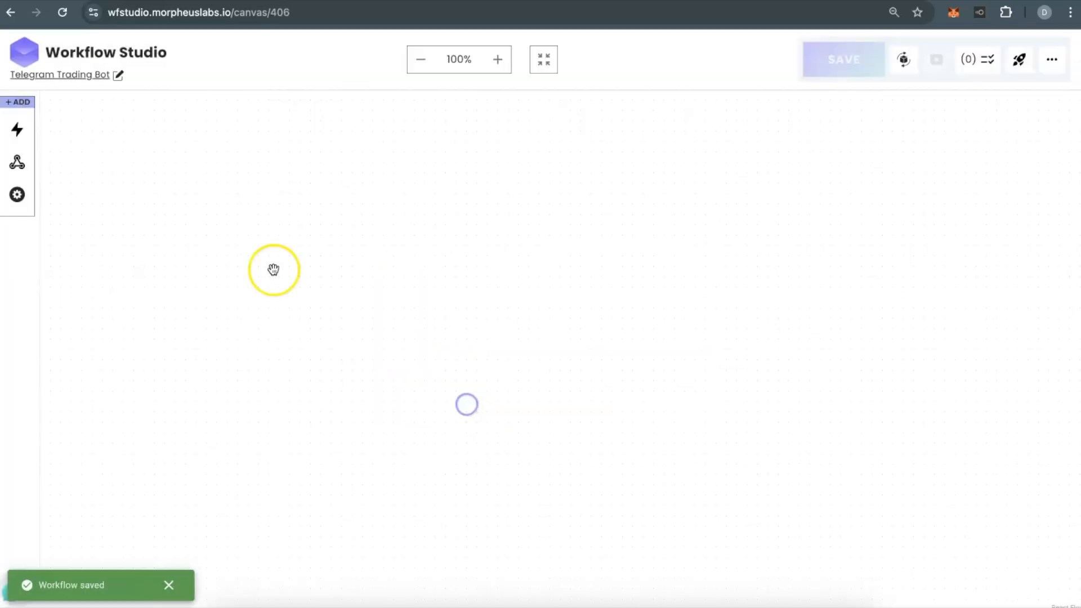
- Find the Telegram Bot Trigger among the trigger nodes and place it on the canvas
left_click(17, 129)
left_click(77, 154)
type("teleg")
left_click_drag(130, 242, 373, 187)
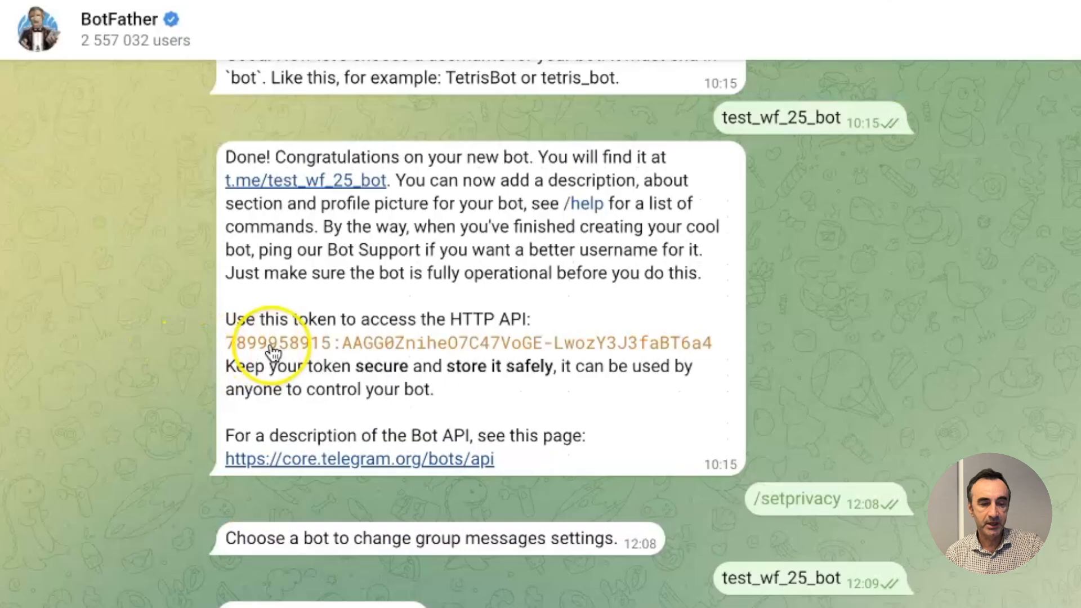
- Assign the registered credential NewBotCred to the Telegram Bot Trigger and save it
double_click(464, 259)
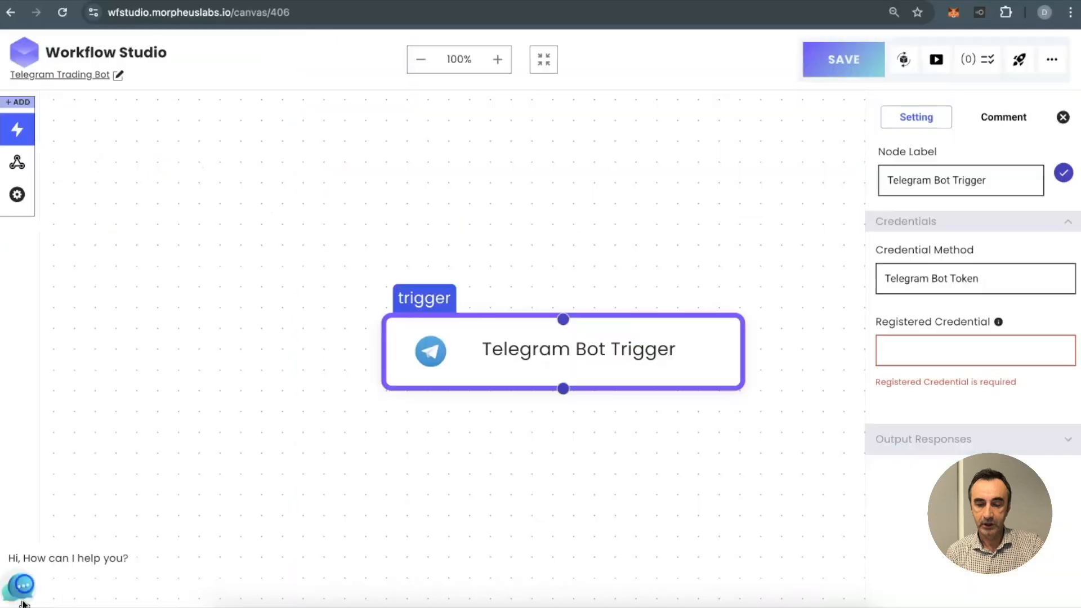
left_click(912, 350)
left_click(915, 382)
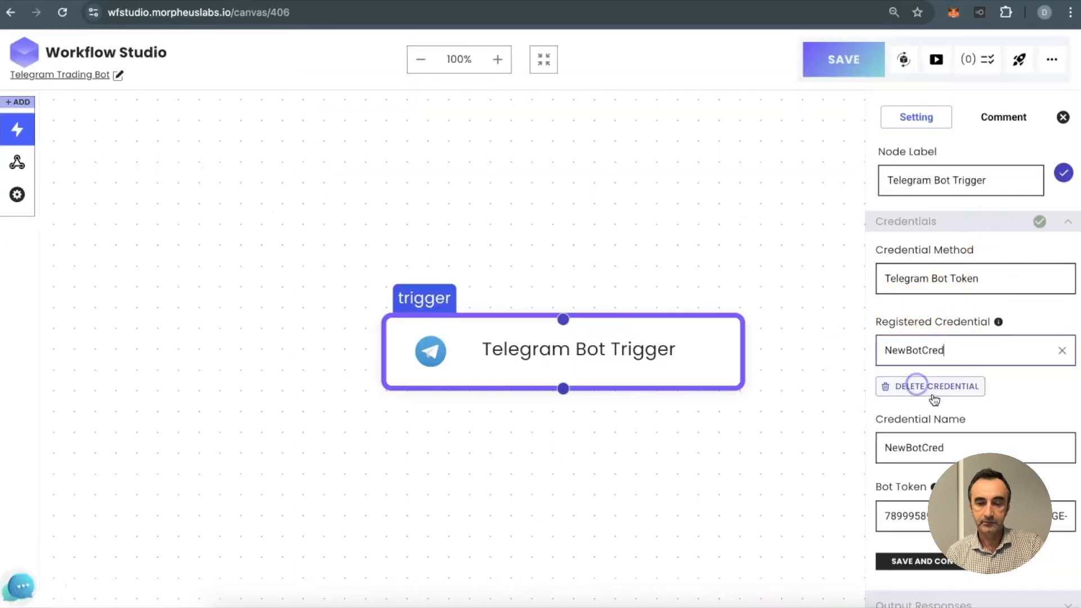
left_click(948, 449)
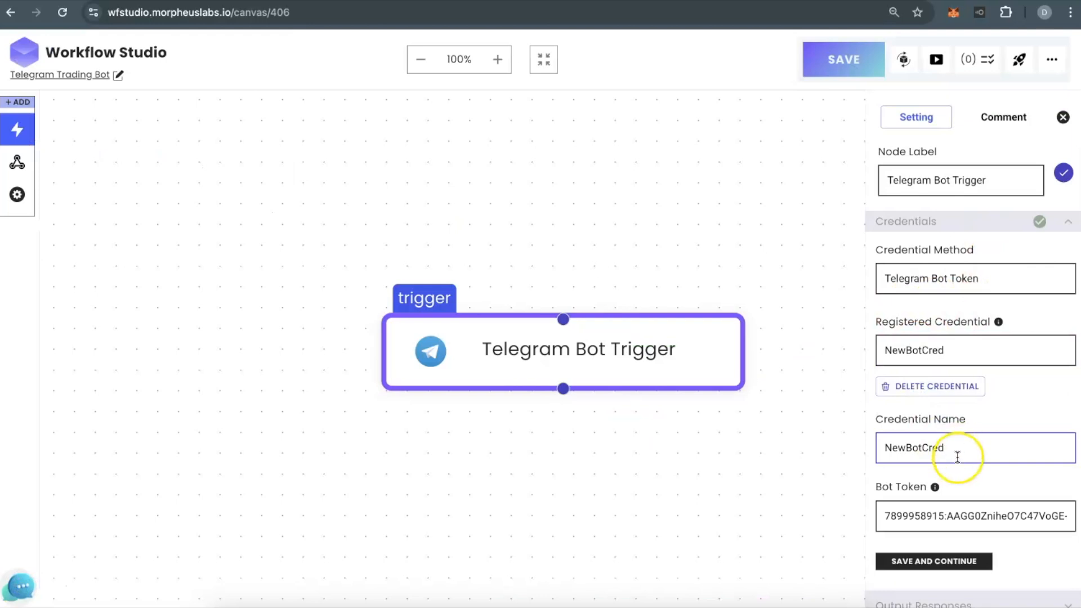
left_click(946, 562)
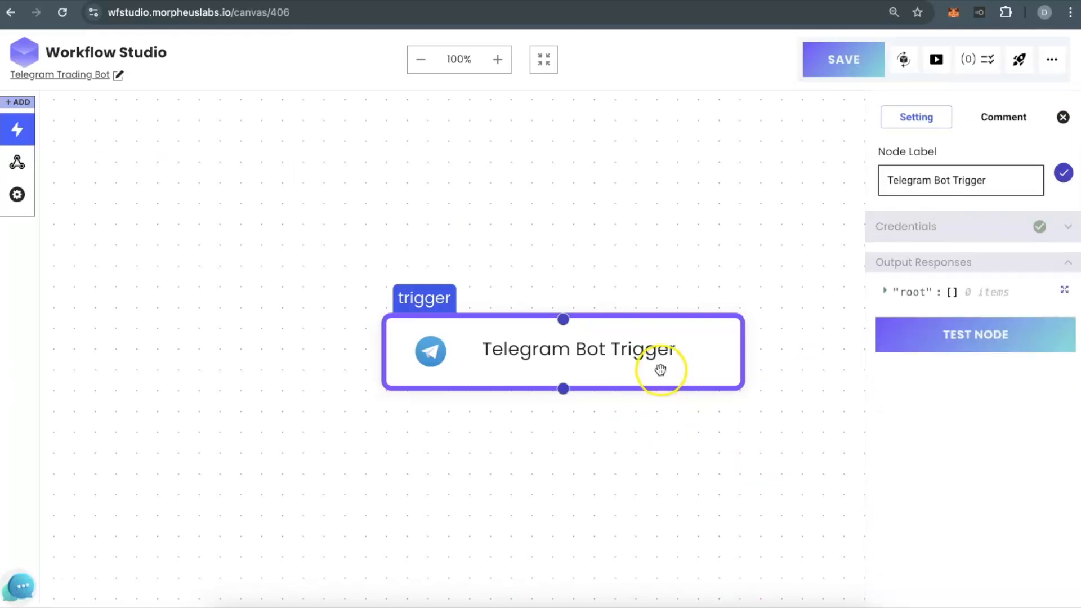
- Add a Telegram Bot action node below the trigger and enter Telegram Bot-Buy-Sell as its label
left_click_drag(660, 370, 464, 203)
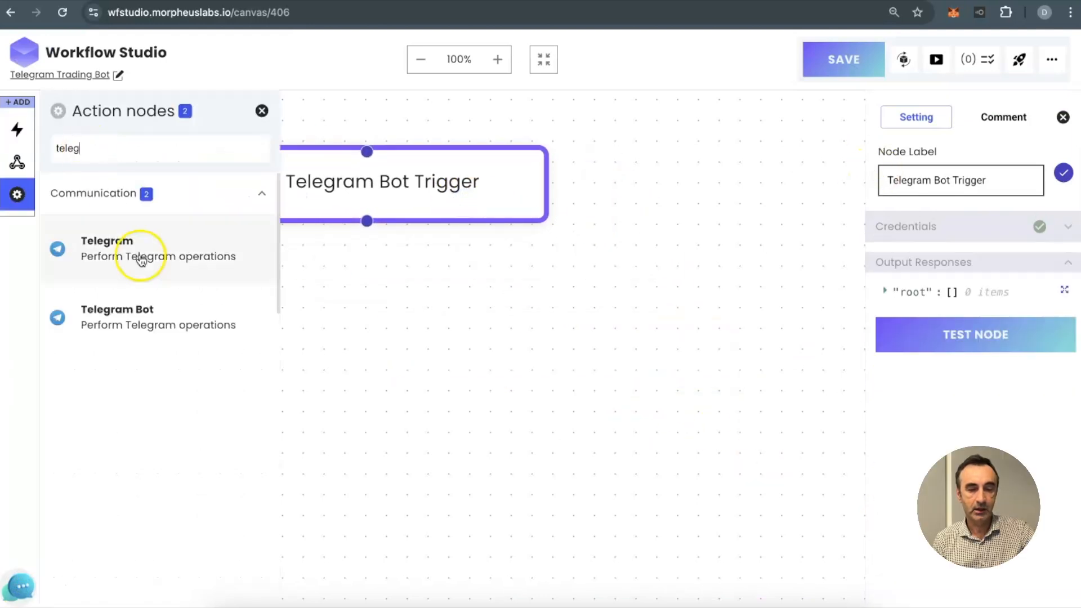
left_click_drag(126, 310, 437, 335)
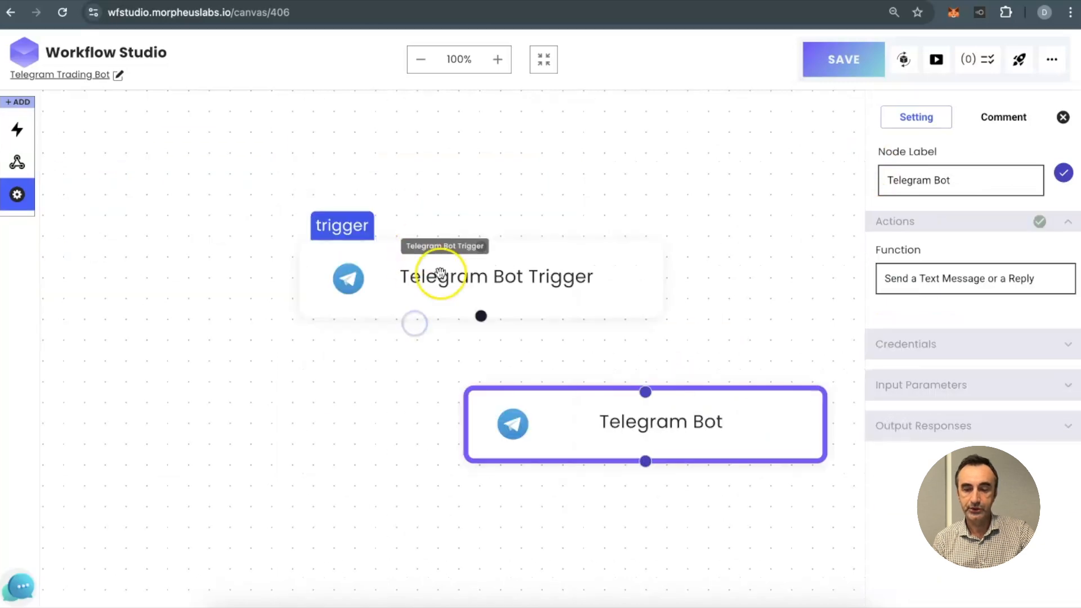
left_click(966, 186)
type("-Buy-Sell")
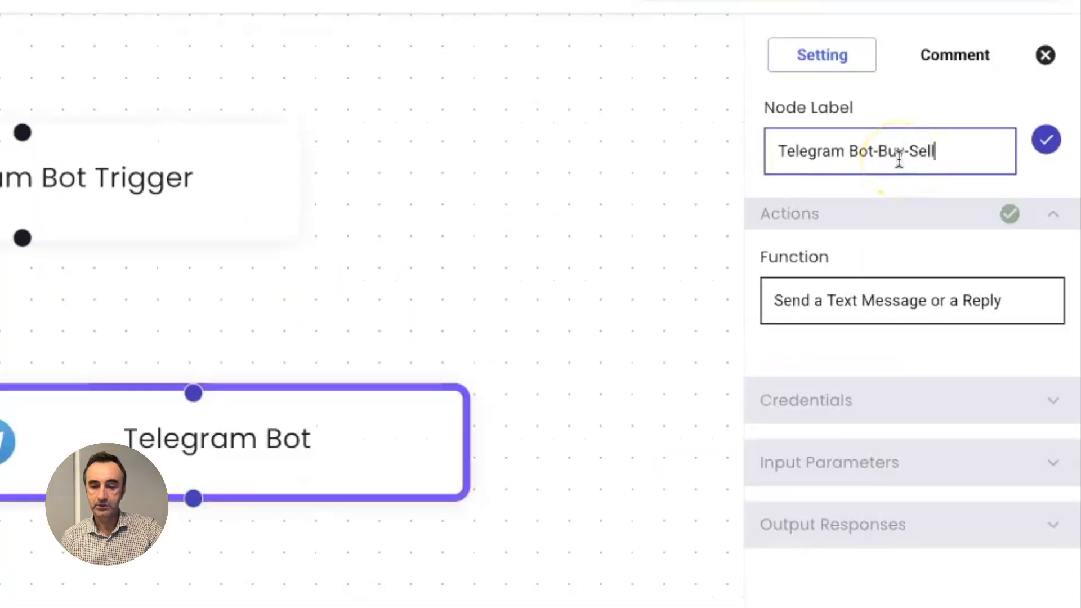
type("-")
- Set the new Telegram Bot node's function to "Set menu bot button"
left_click(887, 290)
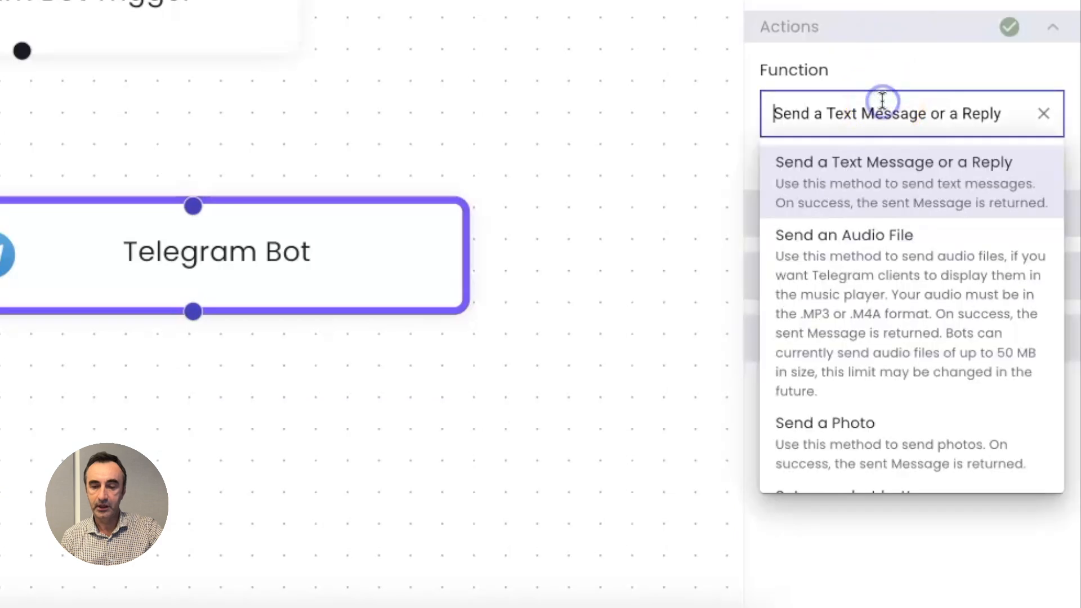
scroll(859, 349, "down", 2)
left_click(848, 443)
left_click(835, 216)
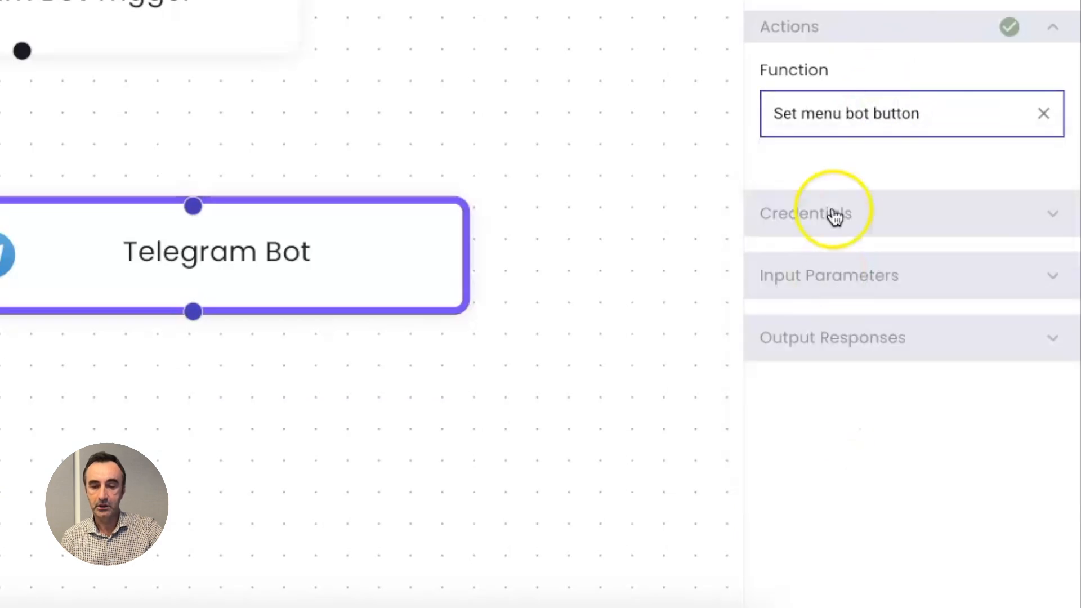
- Configure the Telegram Bot node's credentials with the Telegram Bot Token method and the registered bot credential, then save them
left_click(850, 214)
left_click(820, 176)
left_click(822, 228)
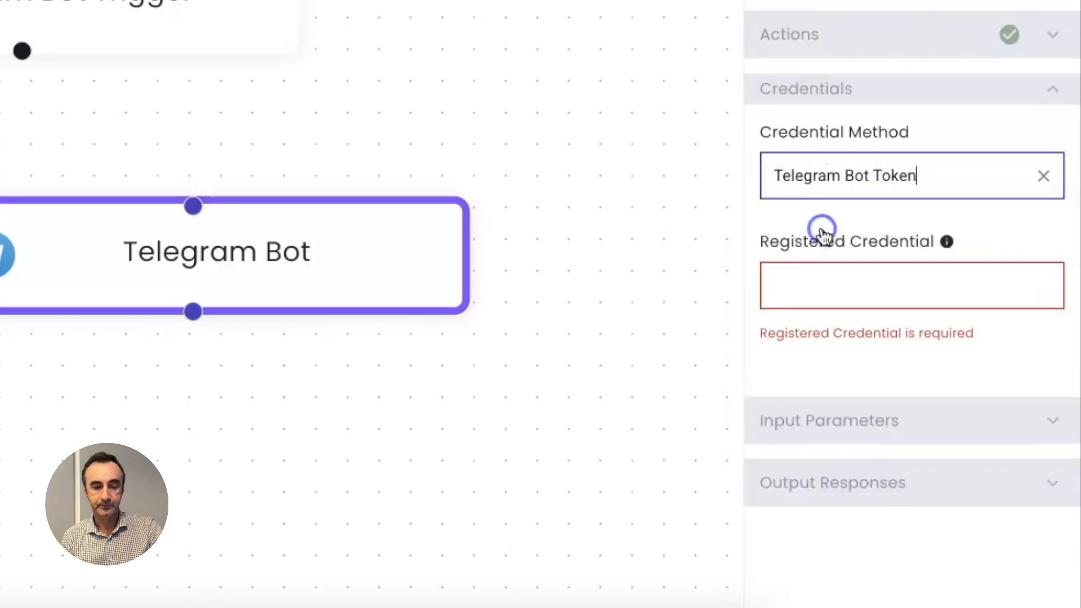
left_click(816, 293)
left_click(816, 332)
scroll(819, 394, "down", 2)
left_click(821, 463)
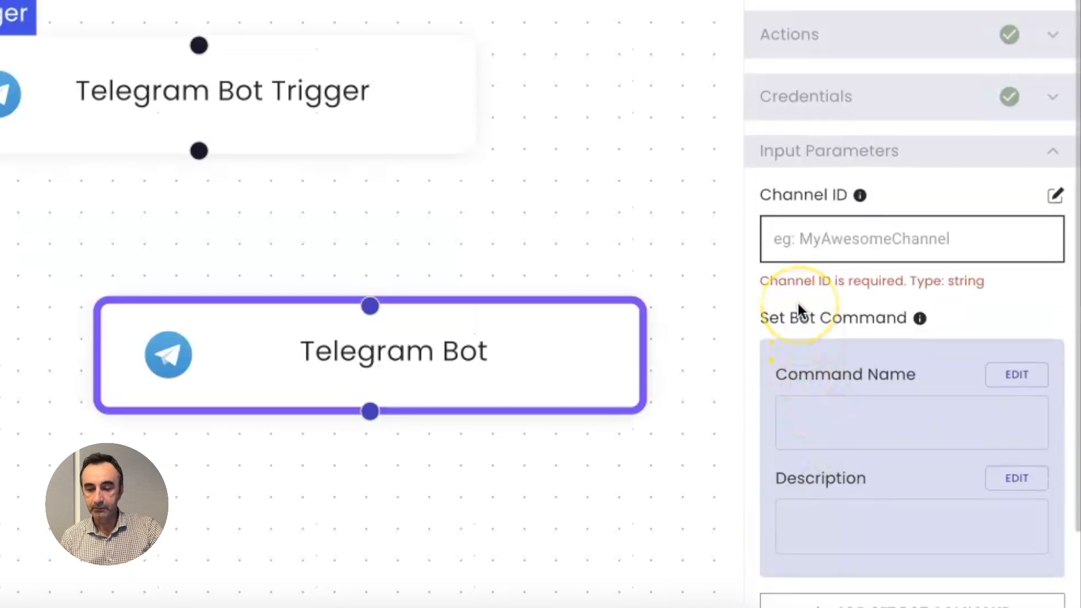
- Paste the channel ID and define the bot command /Buy with the description "buy tokens"
left_click(784, 247)
key("ctrl+v")
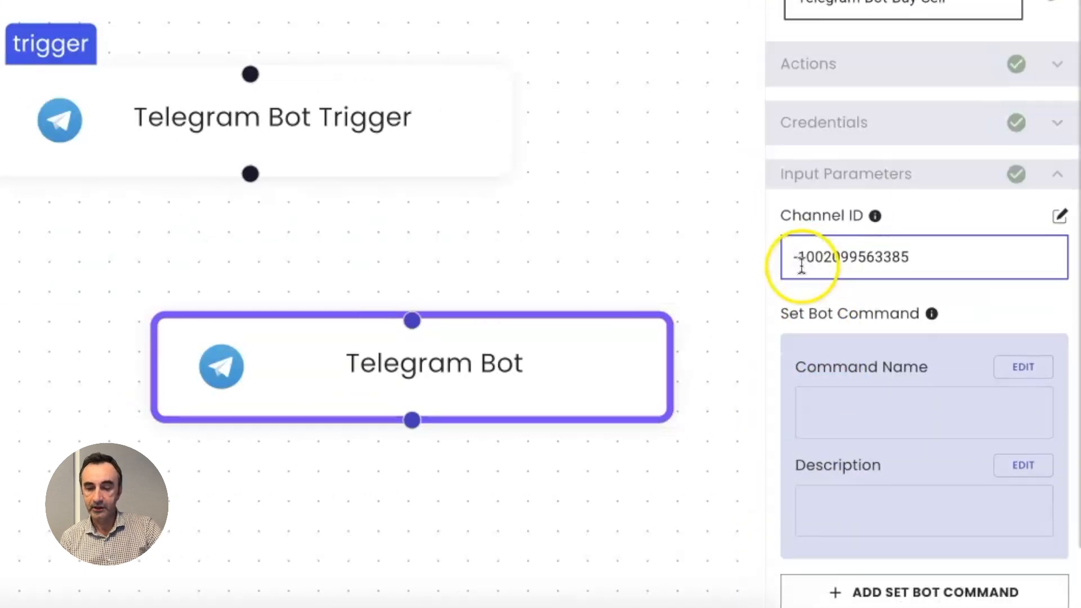
left_click(814, 419)
type("/")
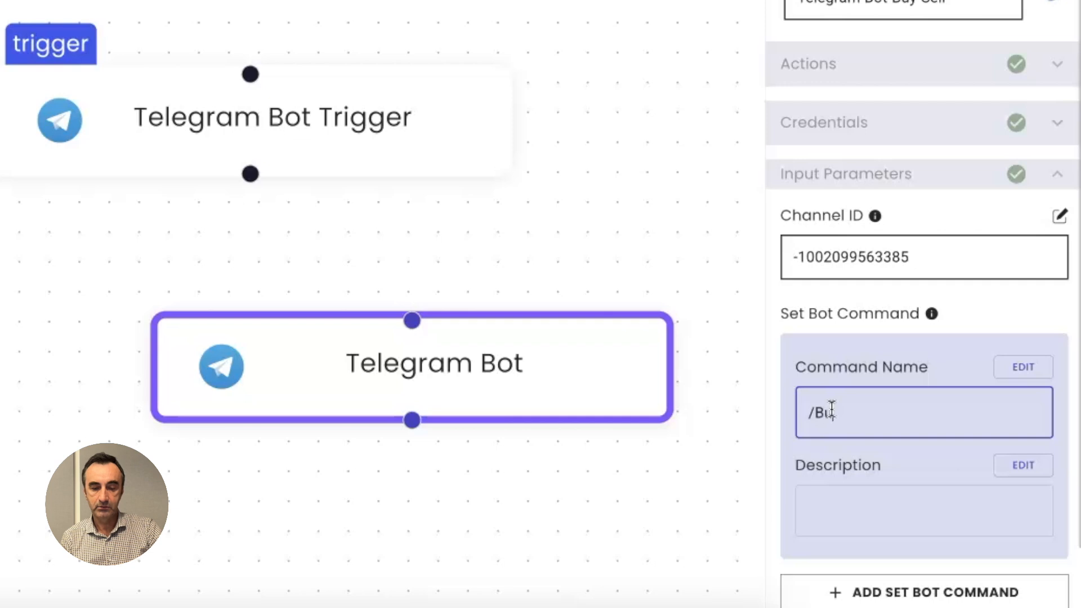
type("Buy")
left_click(834, 501)
type("buy tokens")
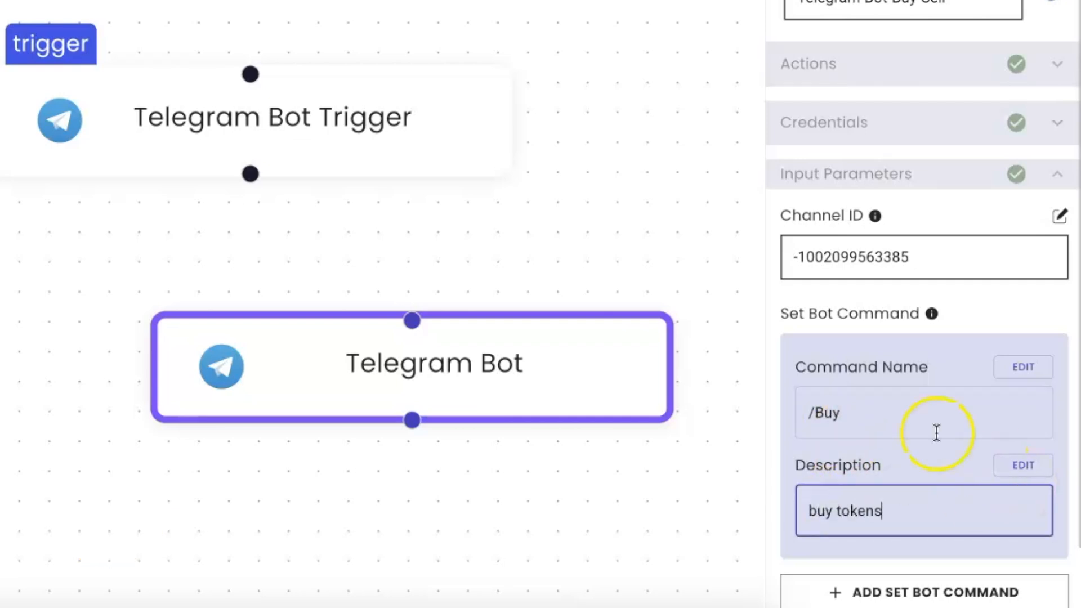
- Add a second bot command /Sell with the description "Sel token"
scroll(904, 495, "down", 2)
left_click(898, 495)
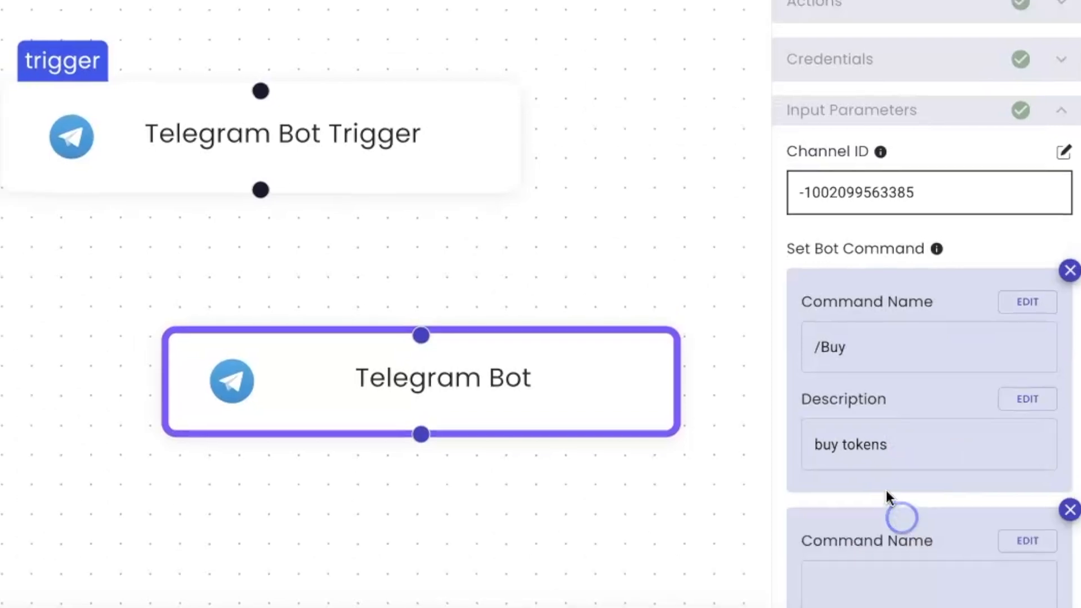
scroll(886, 490, "down", 2)
left_click(855, 473)
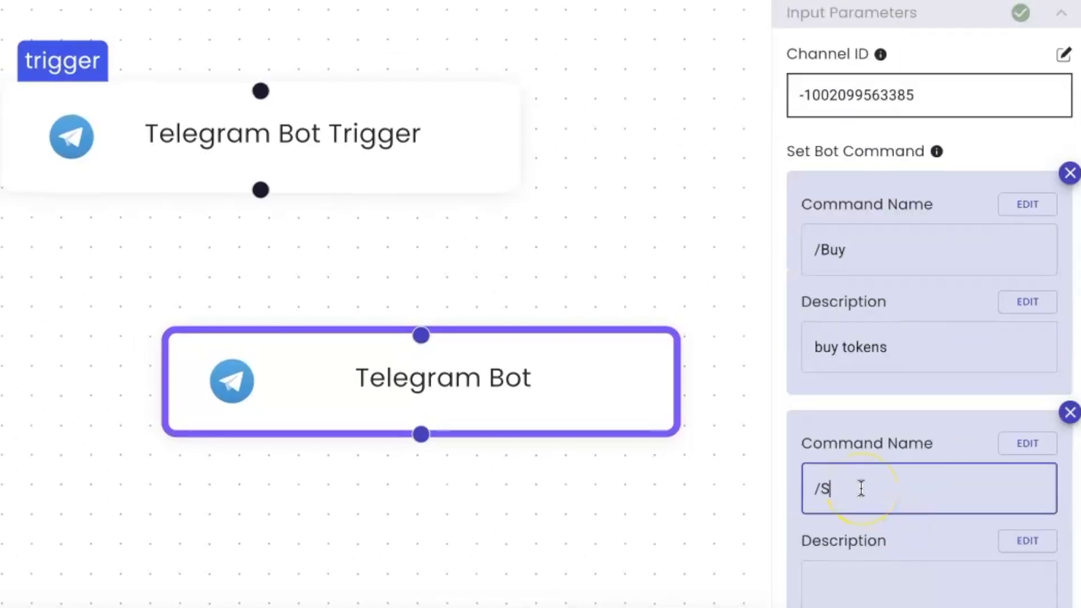
type("ll")
scroll(864, 542, "down", 2)
left_click(850, 486)
type("Se")
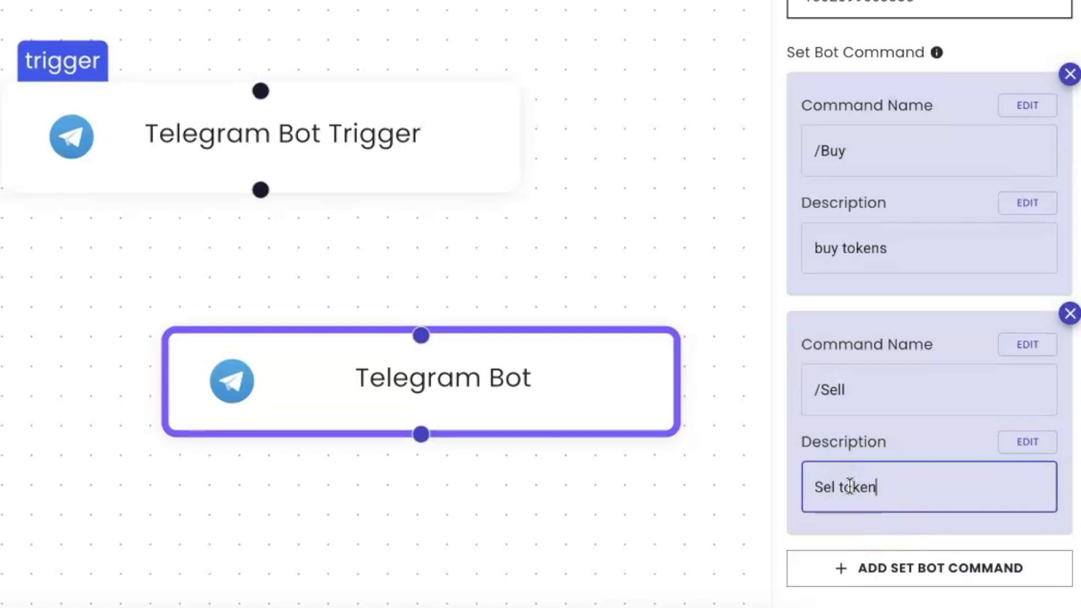
- Apply the Telegram Bot-Buy-Sell label and connect the trigger's output to that node's input
scroll(932, 389, "up", 5)
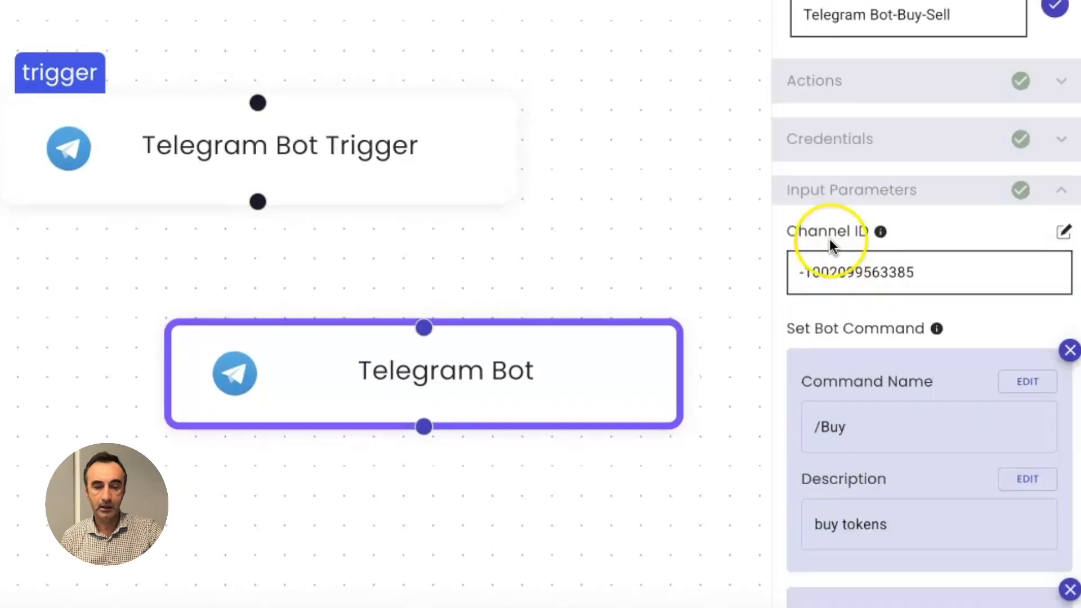
left_click(1061, 6)
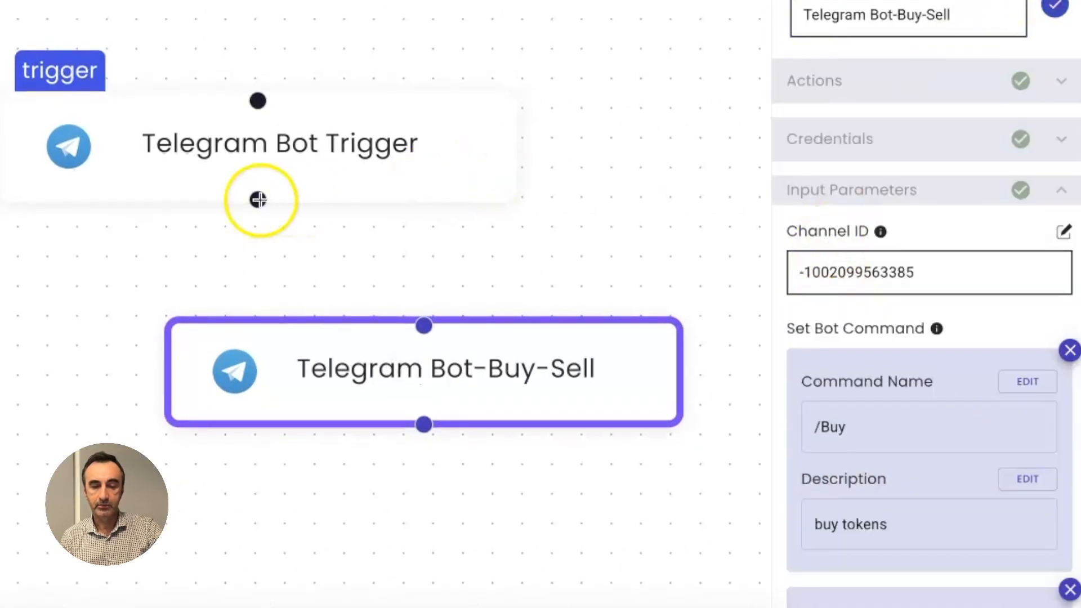
left_click_drag(258, 199, 423, 325)
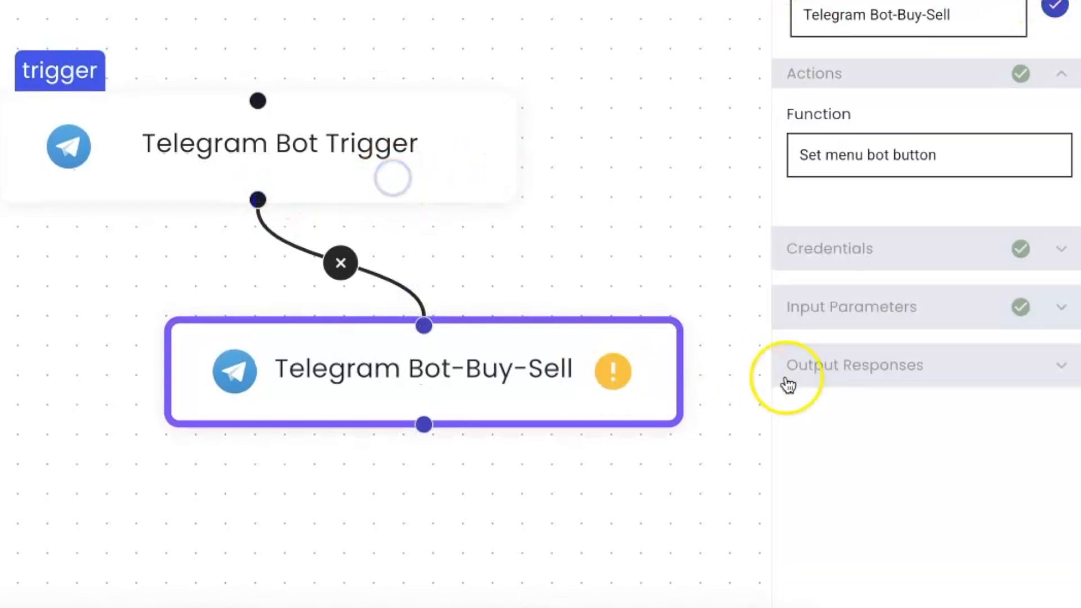
- Test the Telegram Bot-Buy-Sell node and open the bot's command menu in the Telegram chat
left_click(812, 382)
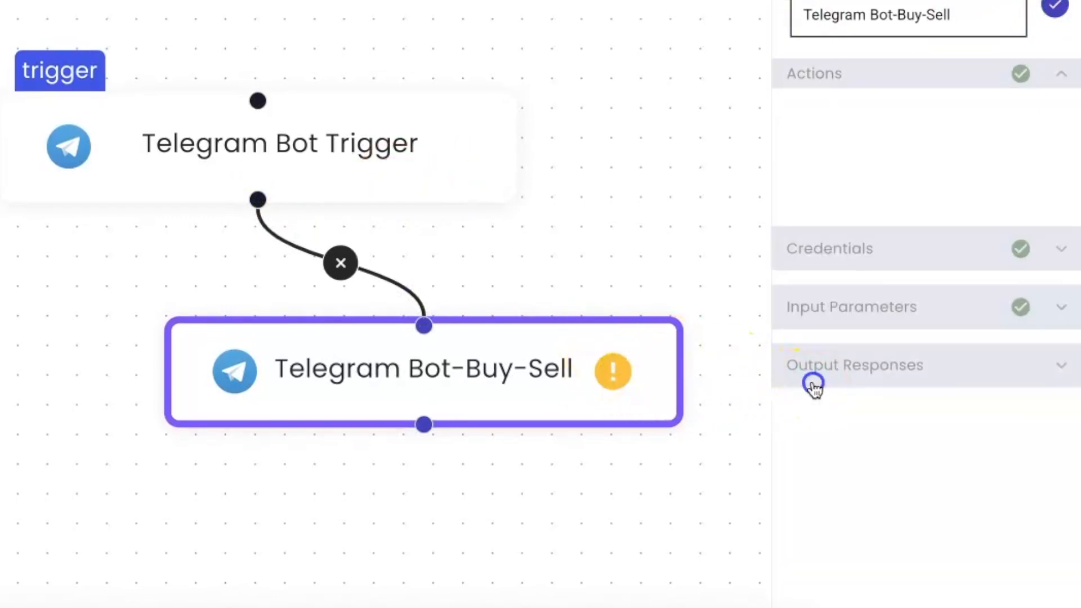
left_click(854, 398)
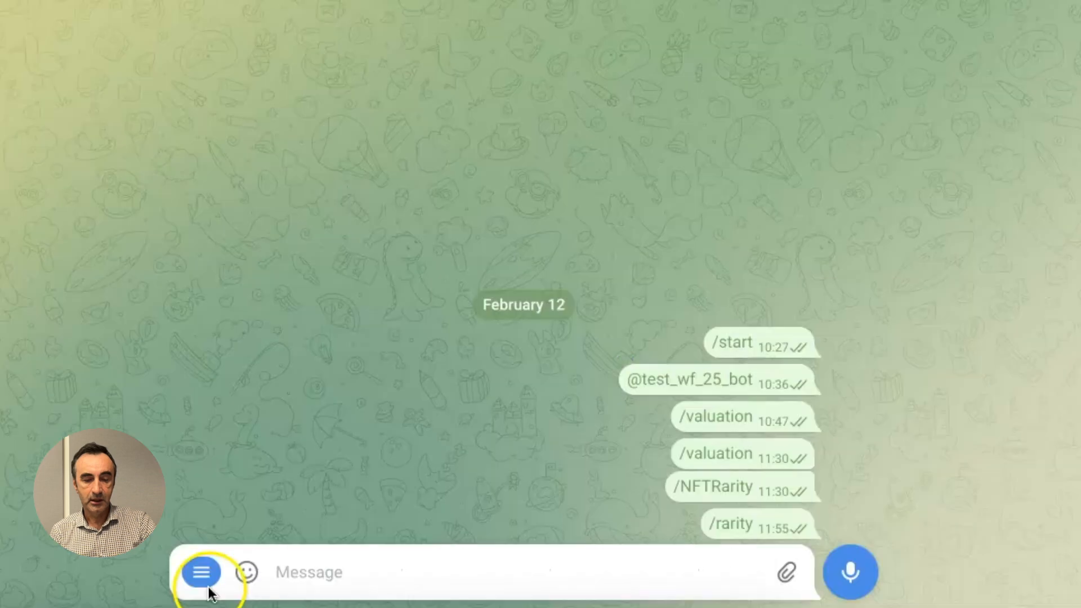
left_click(203, 580)
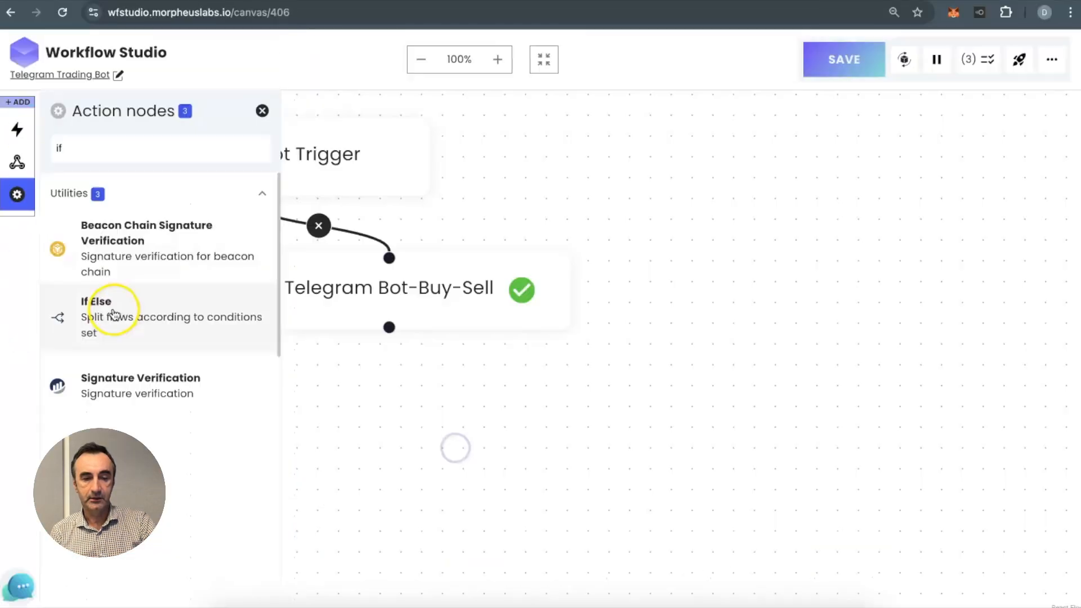
- Add an If Else node below Telegram Bot-Buy-Sell and connect the two nodes
left_click(109, 309)
left_click_drag(367, 347, 499, 410)
- Set Value 1 of the If Else condition to the Telegram Bot Trigger's message text (data.msg.text)
left_click(888, 453)
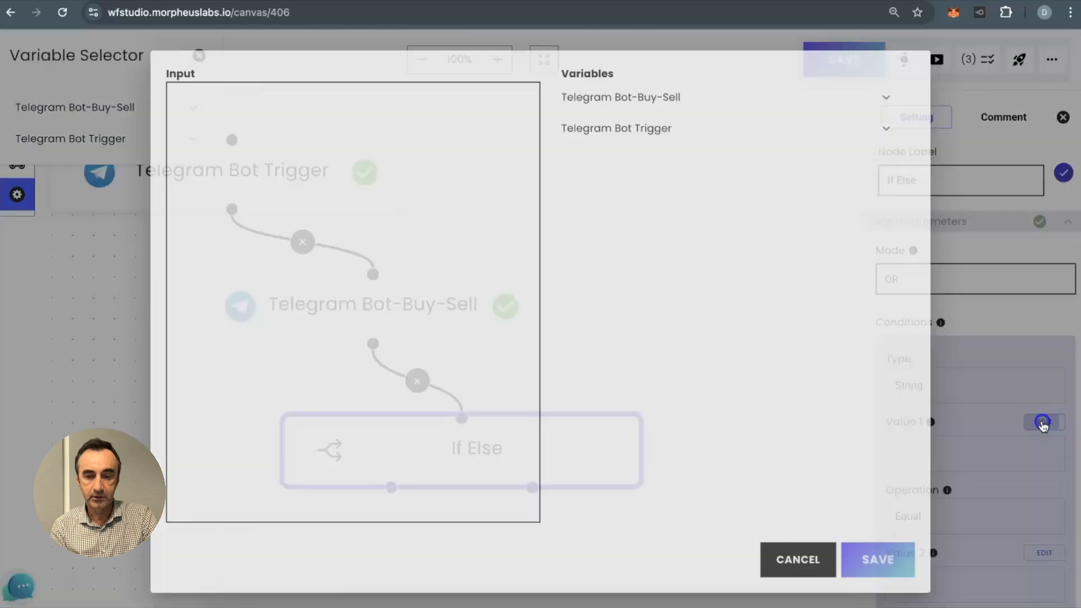
left_click(640, 133)
left_click(573, 171)
left_click(607, 208)
left_click(623, 227)
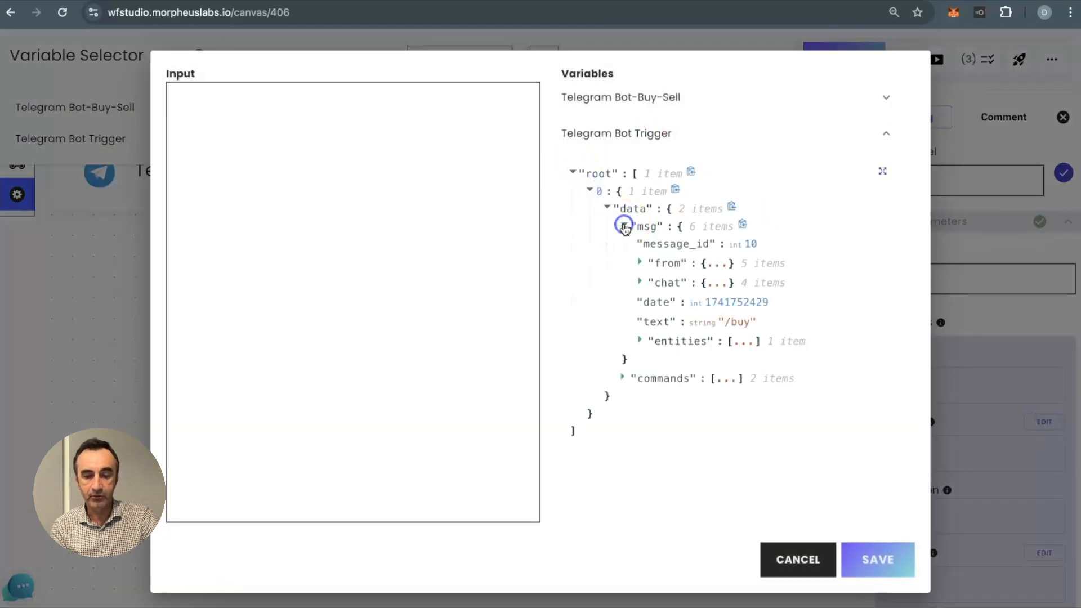
left_click(767, 321)
left_click(878, 559)
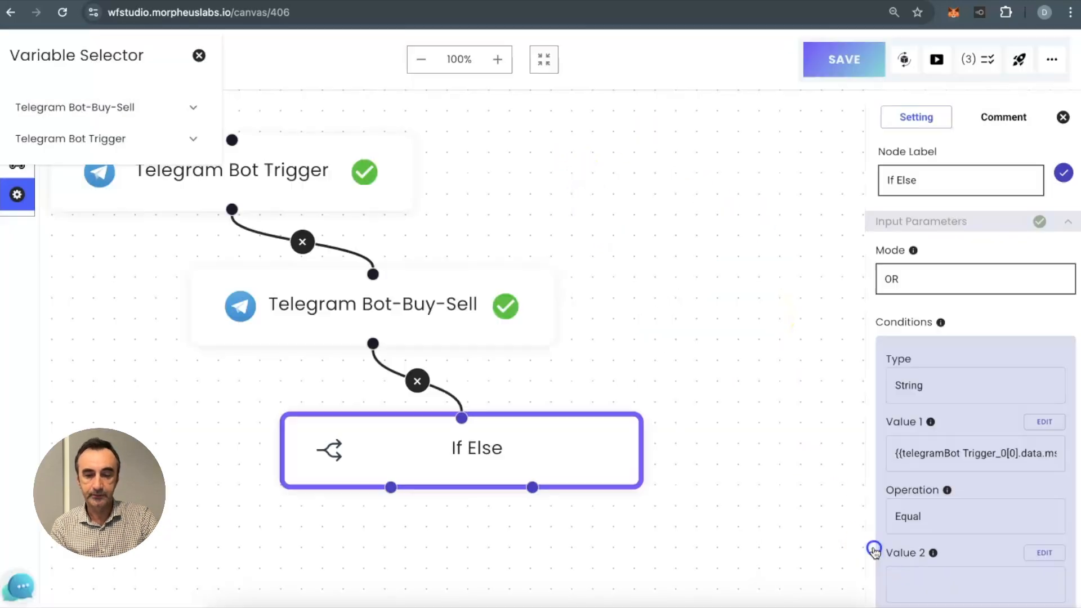
- Set Value 2 of the first If Else condition to /buy
scroll(924, 478, "down", 1)
left_click(916, 527)
scroll(1027, 519, "down", 1)
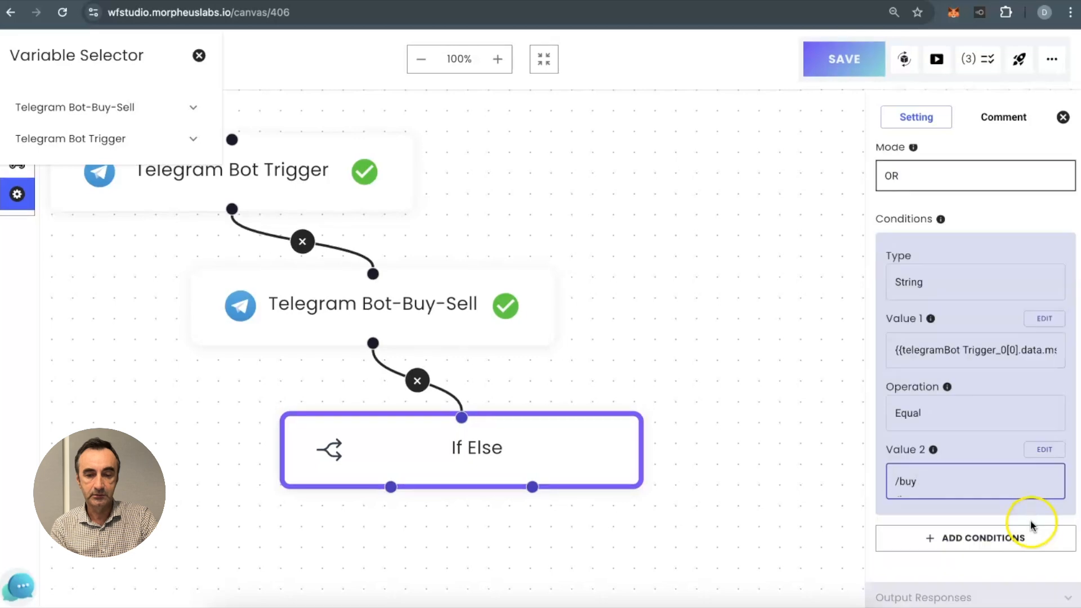
- Add a second If Else condition with the Telegram Bot Trigger's message text (data.msg.text) as Value 1
left_click(1012, 538)
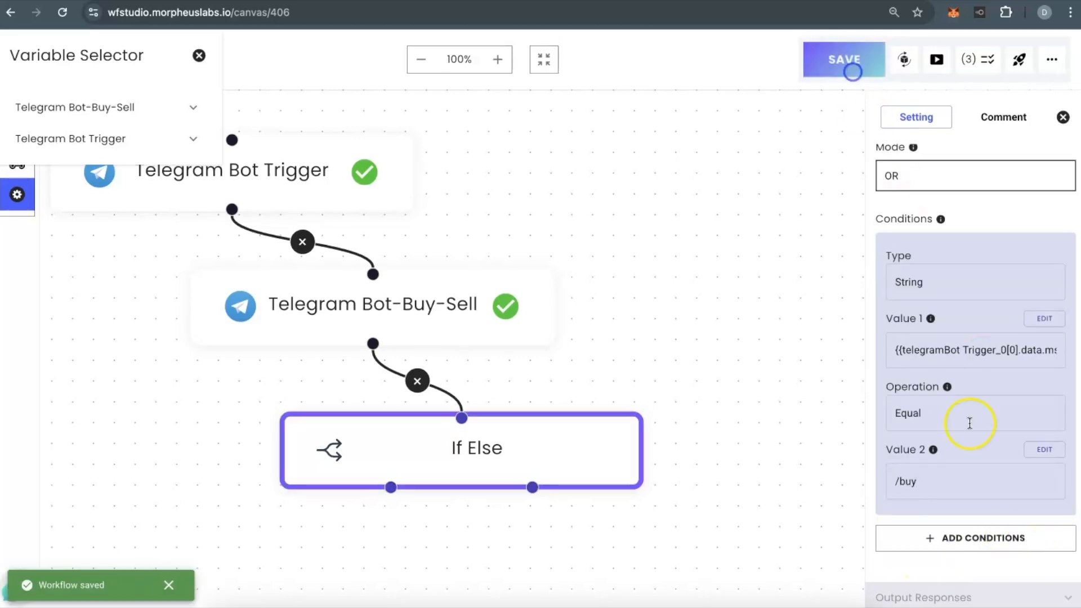
left_click(1011, 414)
left_click(1042, 389)
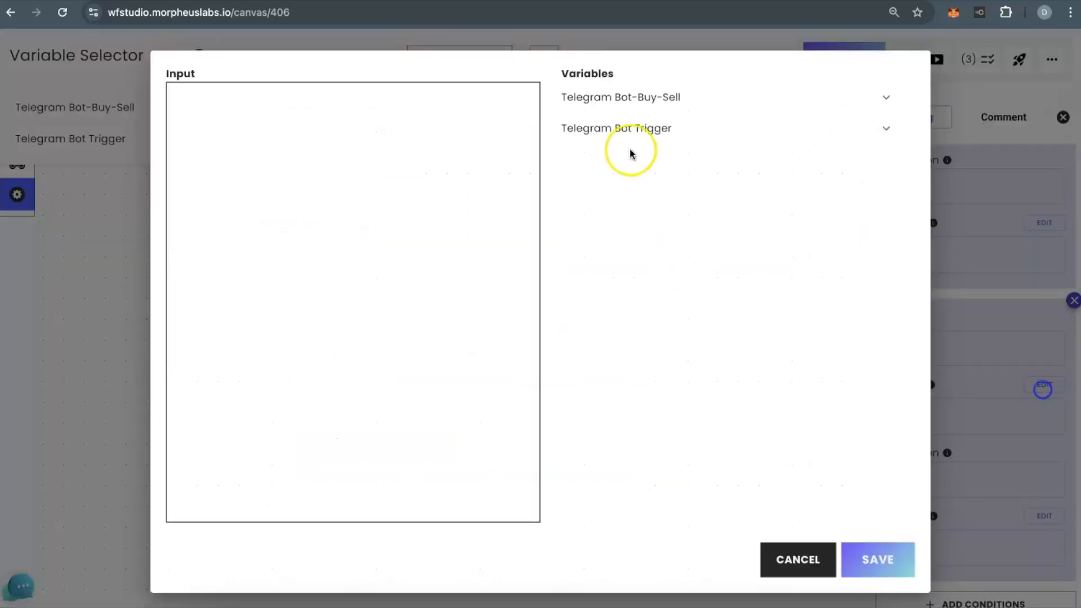
left_click(624, 134)
left_click(573, 172)
left_click(588, 193)
left_click(607, 209)
left_click(622, 226)
left_click(765, 321)
left_click(879, 554)
- Set Value 2 of the second condition to /sell and test the If Else node
left_click(910, 546)
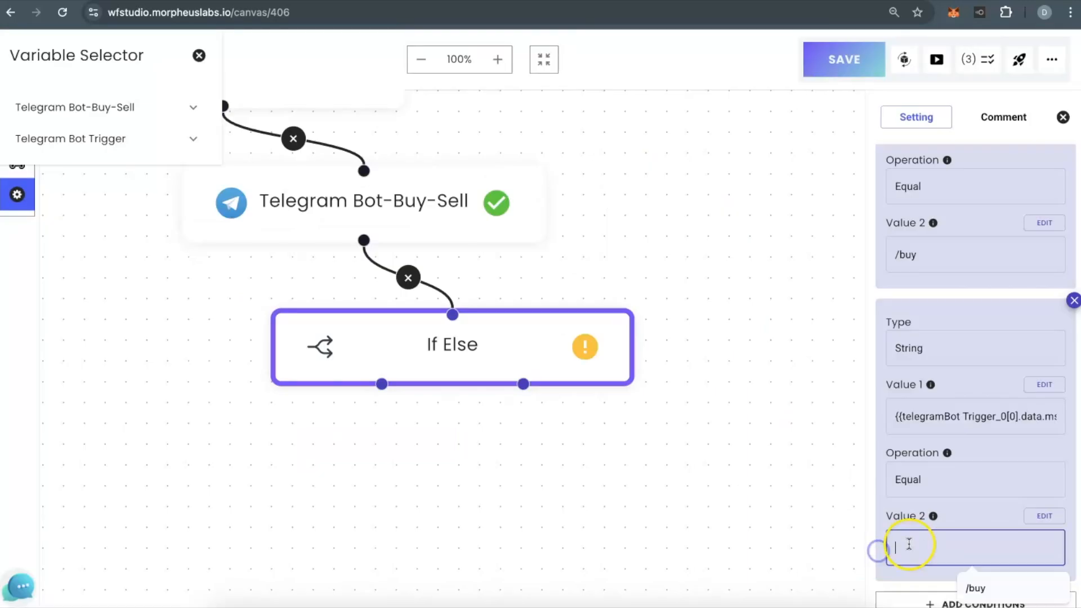
type("/sell")
scroll(999, 464, "down", 1)
left_click(964, 594)
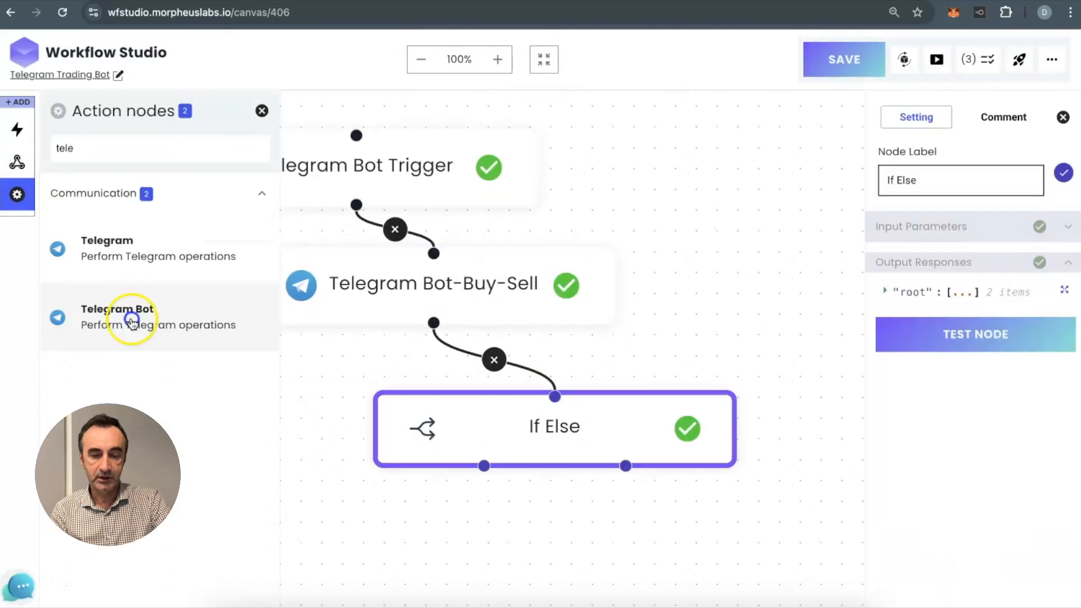
- Add a Telegram Bot node below If Else and connect the If Else true output to it
left_click_drag(125, 313, 432, 574)
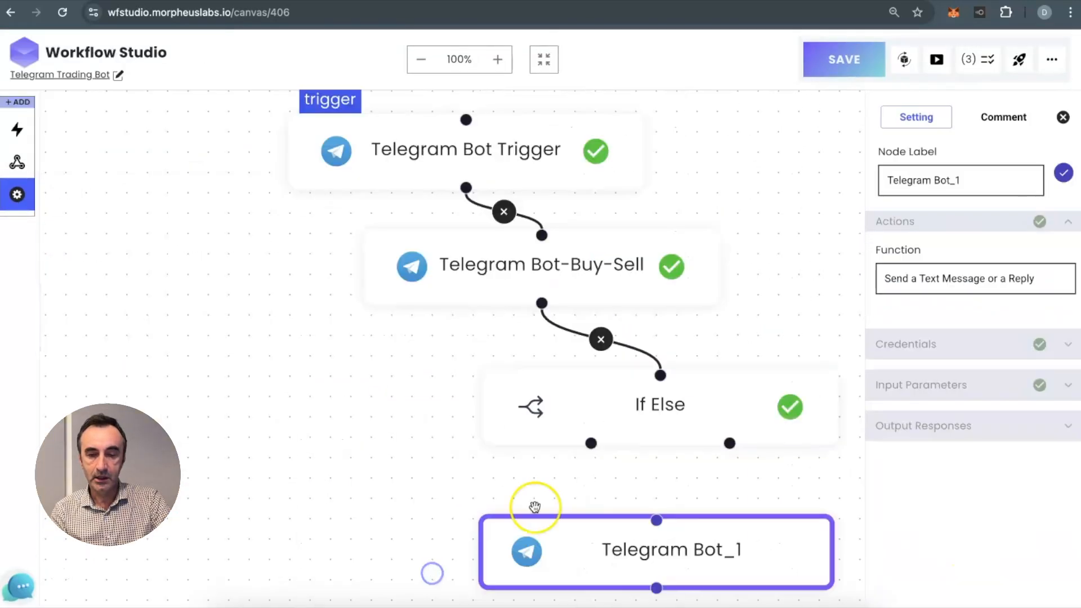
left_click_drag(535, 531, 338, 514)
left_click_drag(592, 443, 460, 501)
- Rename the new Telegram Bot node to Telegram Bot_Help_Command
left_click(966, 184)
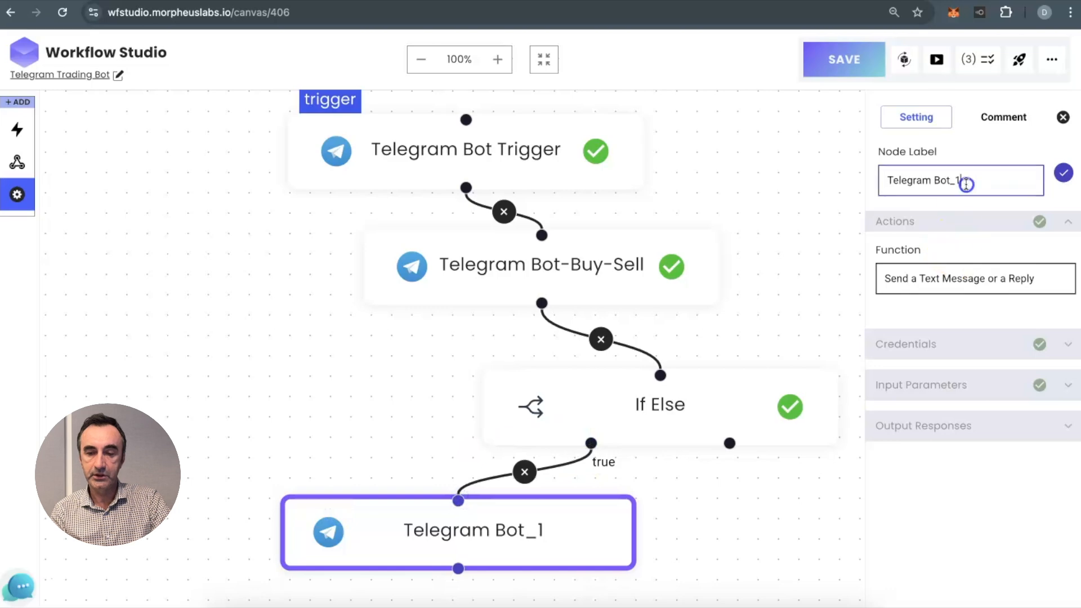
key("BackSpace")
type("Hek")
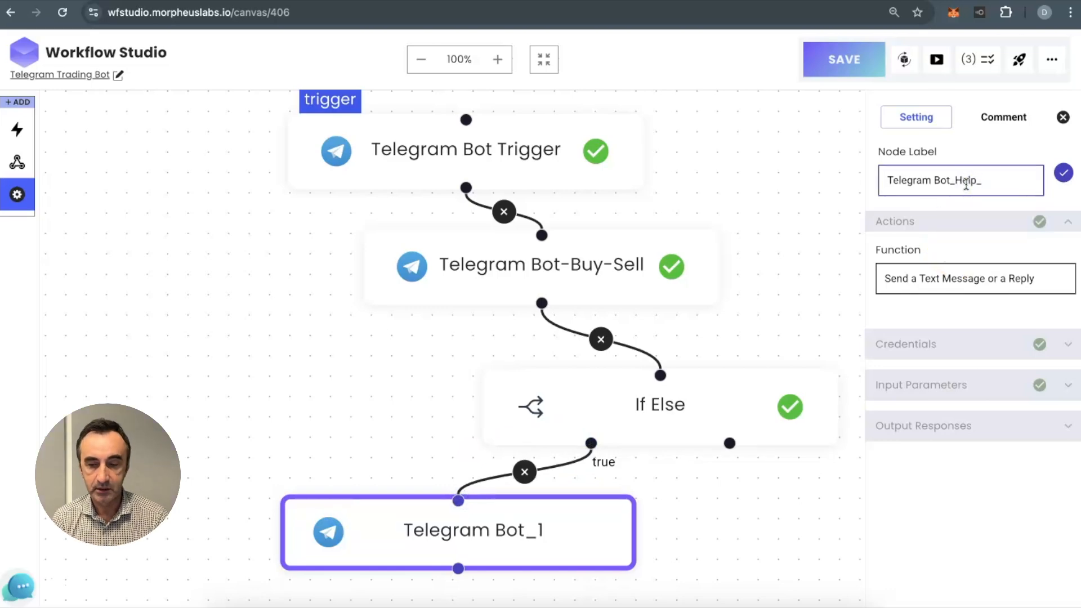
left_click(1064, 173)
- Set the node's function to Send a Text Message or a Reply and apply the registered NewBotCred bot token credential
left_click(970, 274)
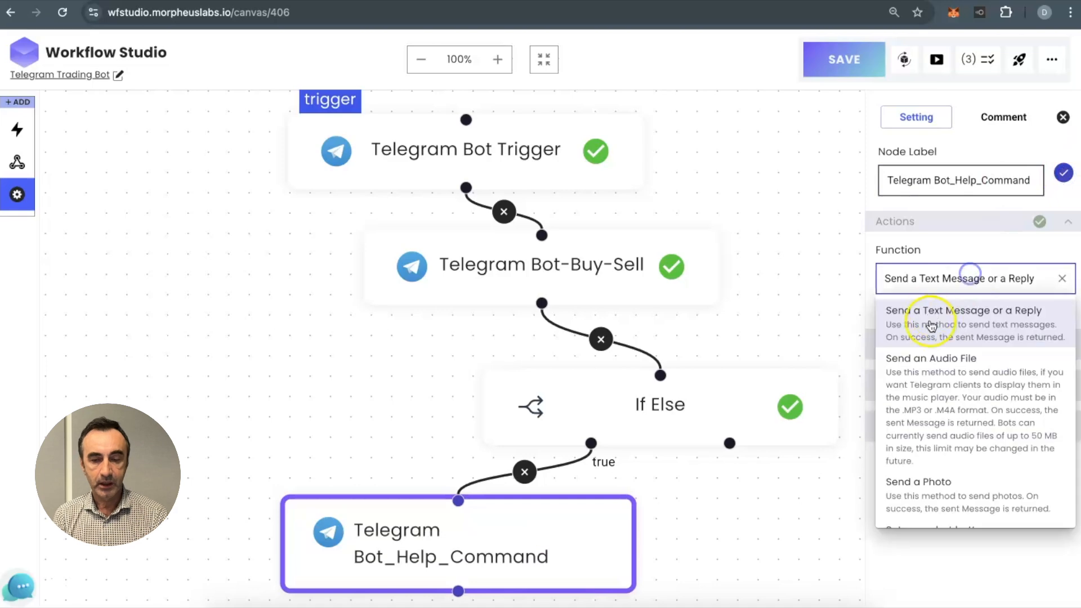
left_click(938, 323)
left_click(933, 343)
left_click(917, 317)
left_click(922, 351)
left_click(918, 385)
left_click(918, 420)
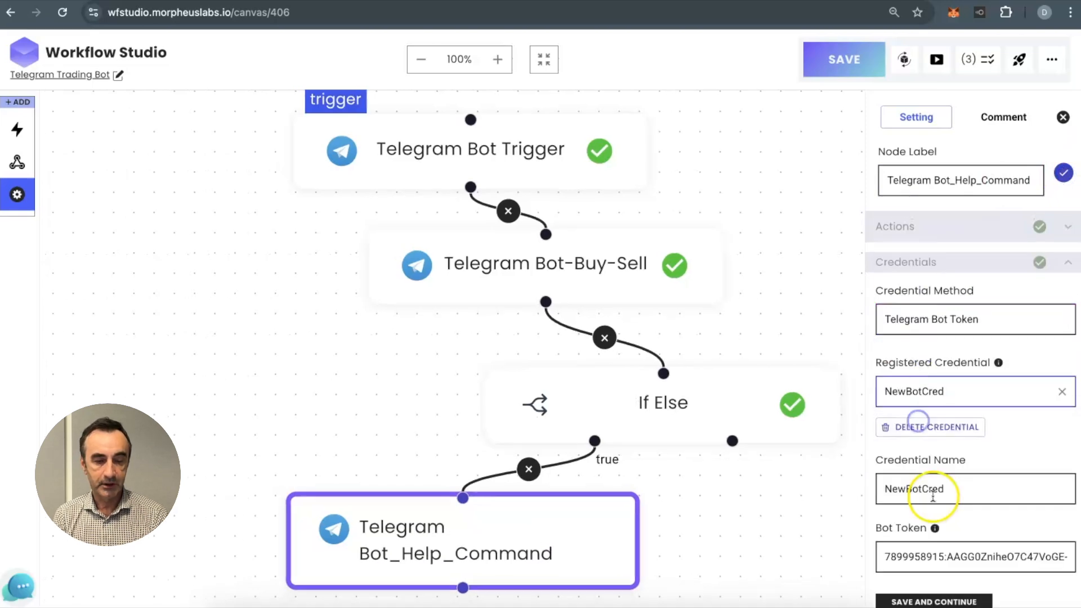
scroll(943, 507, "down", 2)
left_click(938, 512)
- Enter the channel ID and set the content to an example command with the trigger's msg.text, token amount 1000 and price 0.0025
left_click(907, 364)
left_click(958, 399)
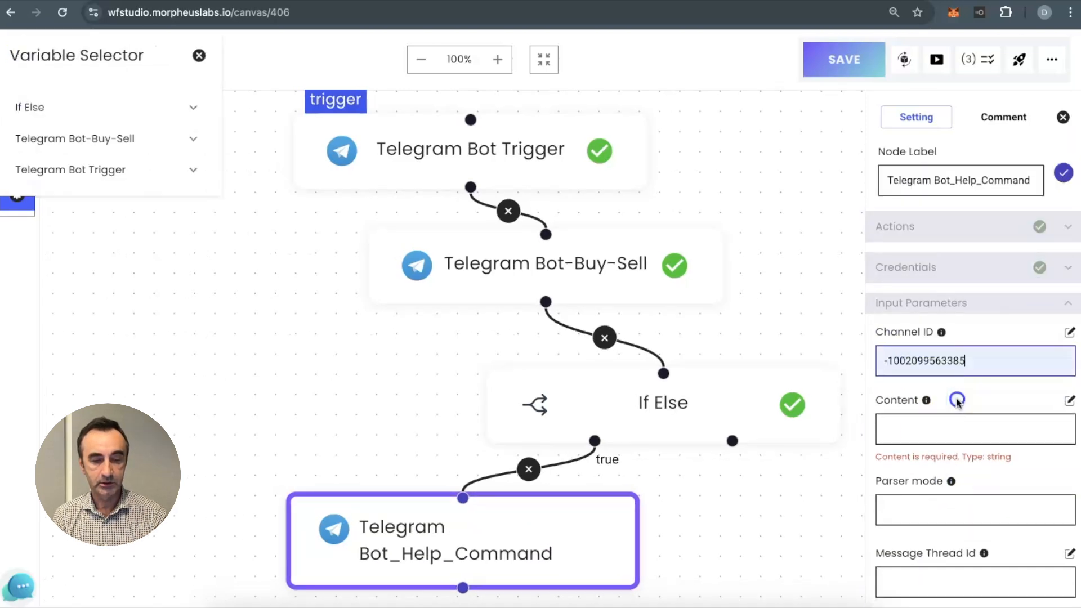
left_click(1070, 404)
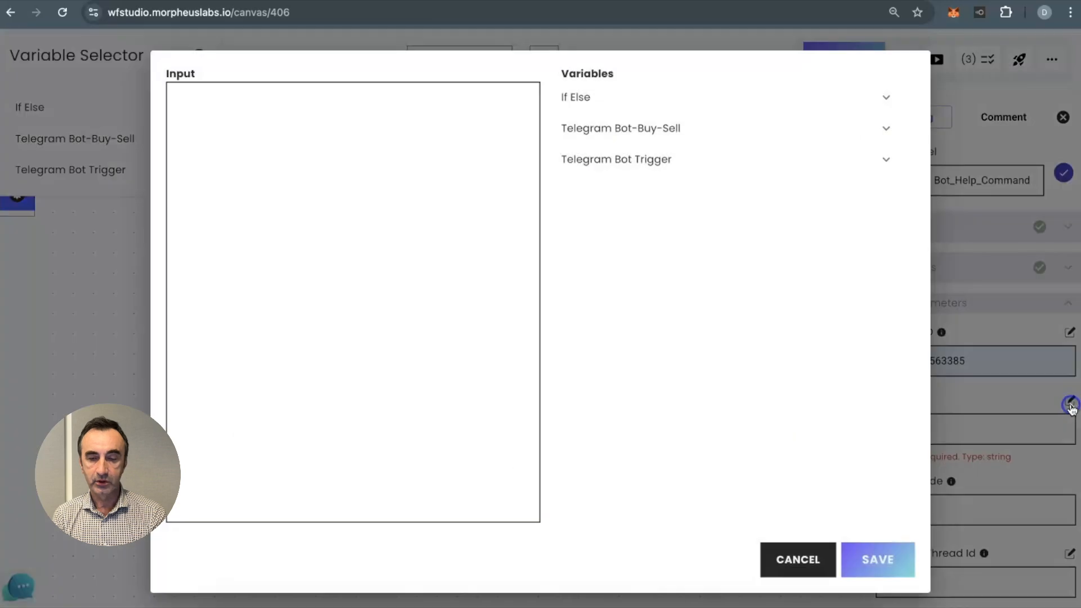
left_click(614, 163)
left_click(570, 203)
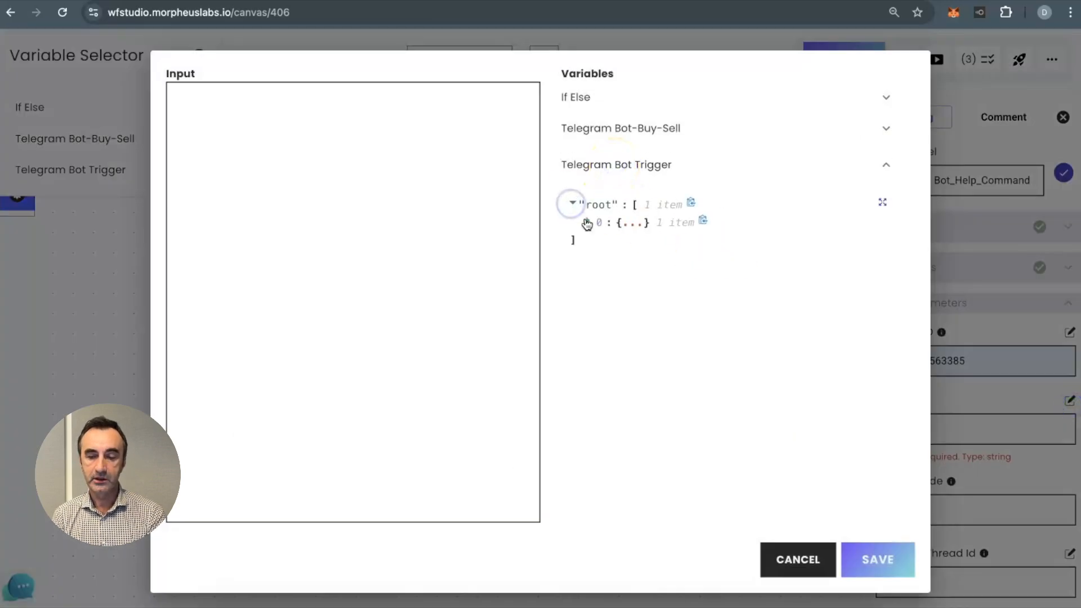
left_click(587, 223)
left_click(347, 117)
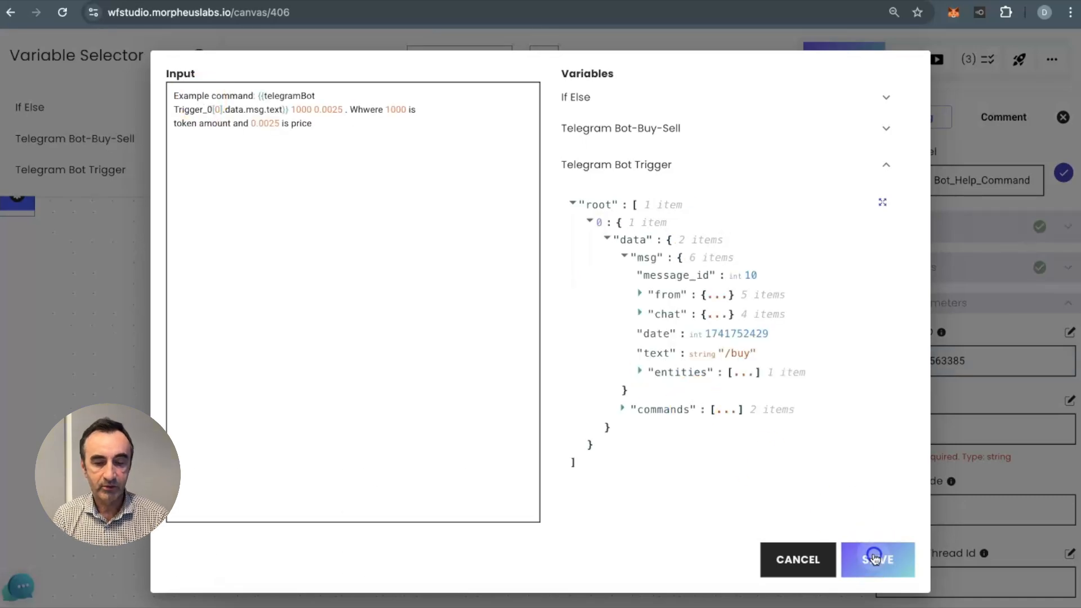
left_click(876, 559)
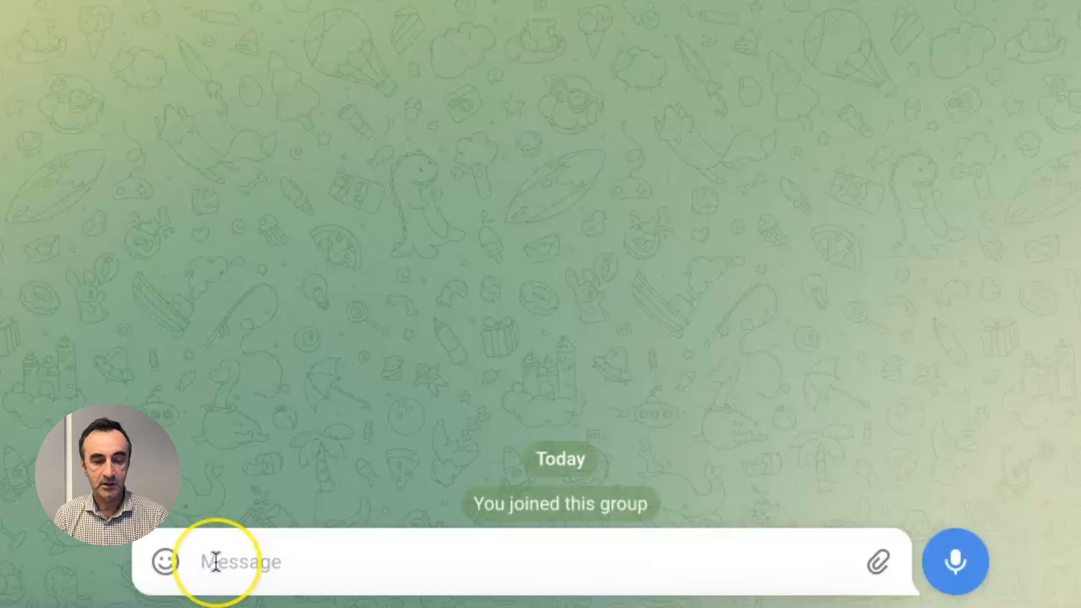
- Switch to the Telegram group chat and send the /buy command
left_click(215, 561)
type("/buy")
left_click(966, 564)
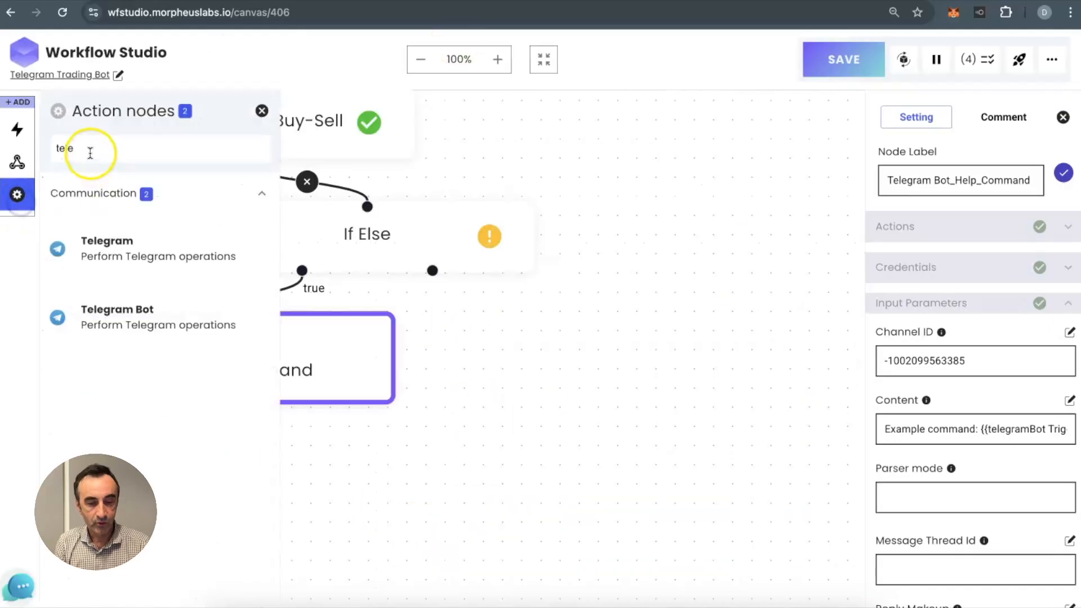
- Back in Workflow Studio, add a NodeJS action node below If Else and connect the If Else false output to it
left_click_drag(87, 150, 53, 152)
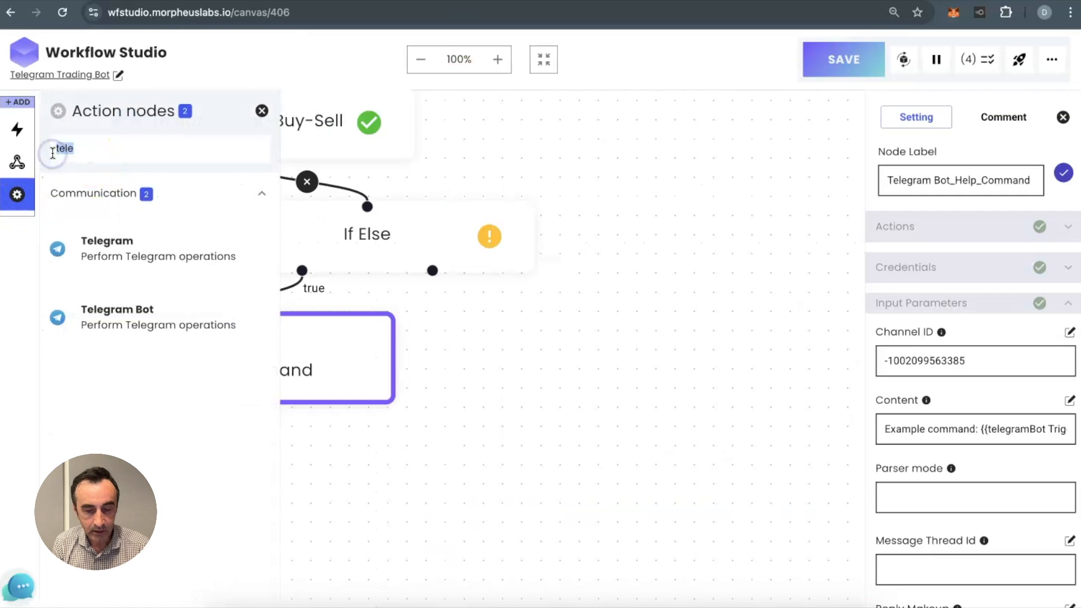
type("node")
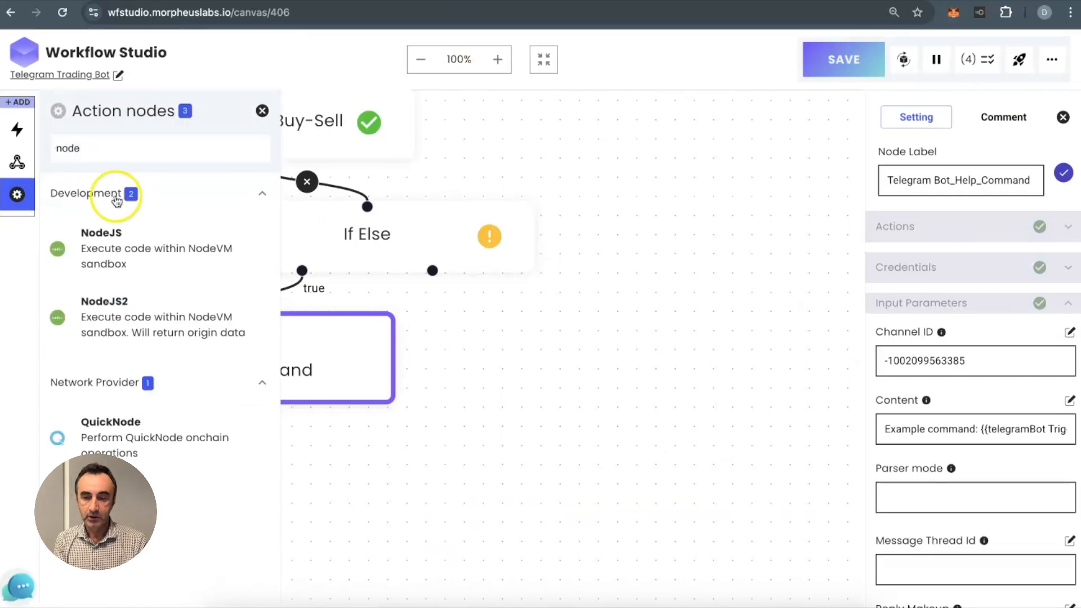
left_click_drag(152, 251, 550, 365)
left_click_drag(266, 389, 15, 304)
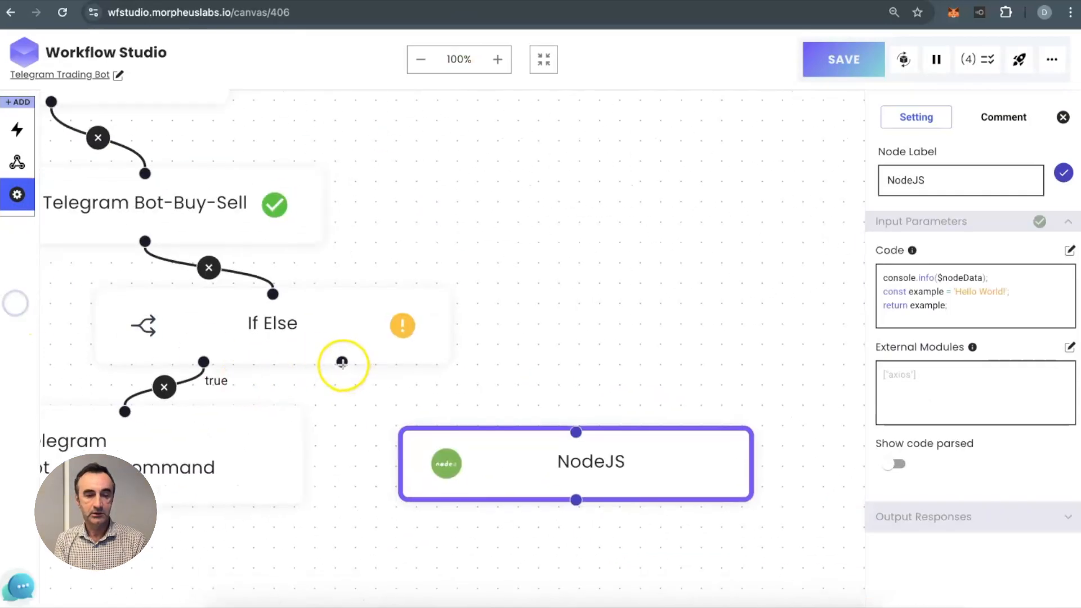
left_click_drag(343, 362, 576, 432)
- Rename the NodeJS node to Process params
left_click(958, 183)
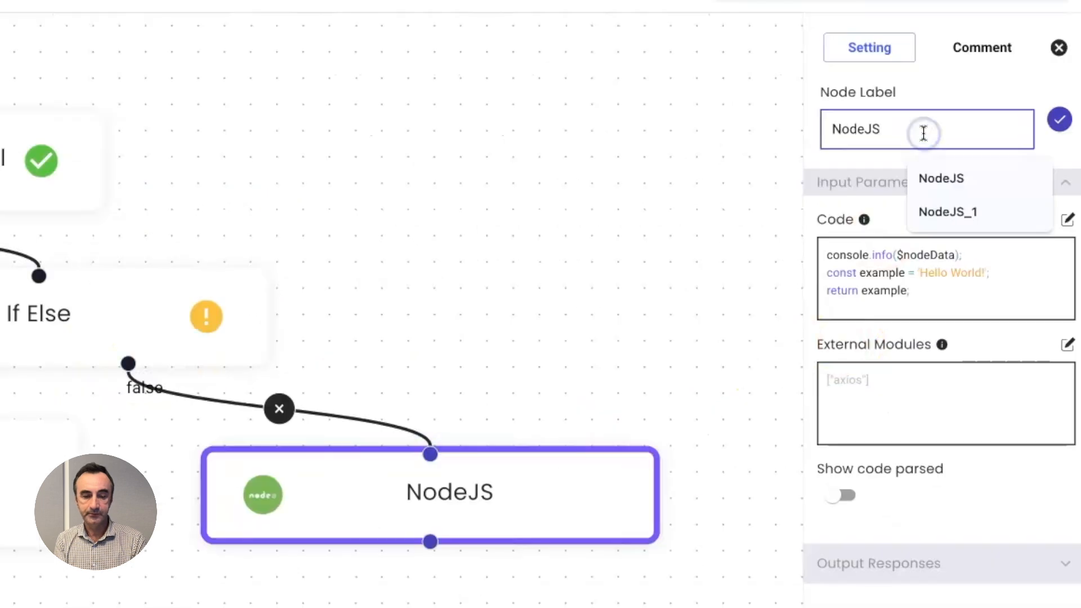
key("BackSpace")
key("BackSpace")
key("BackSpace")
key("BackSpace")
key("BackSpace")
key("BackSpace")
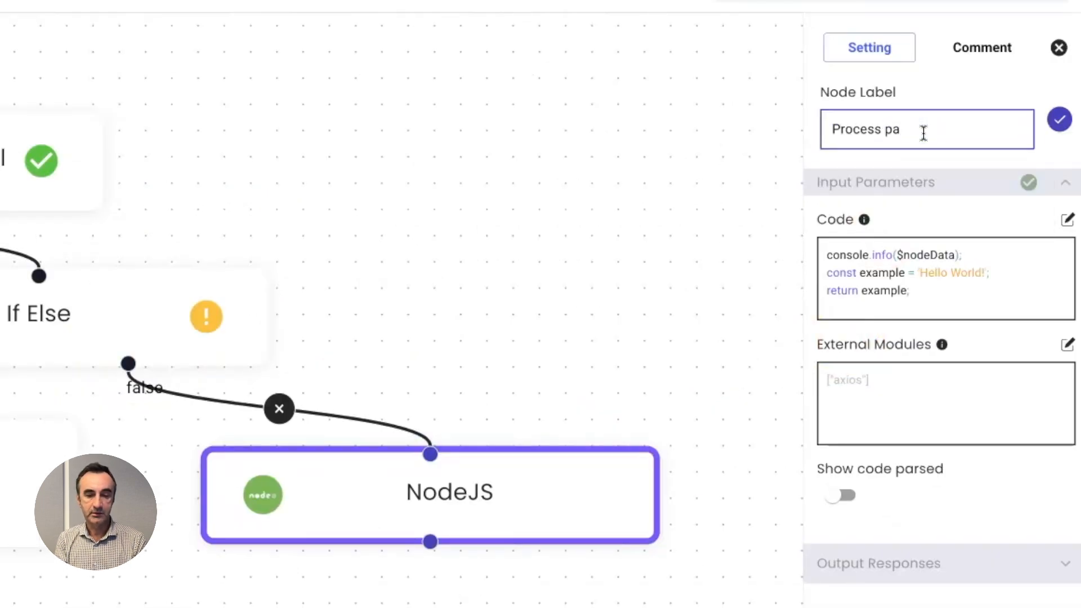
left_click(1060, 121)
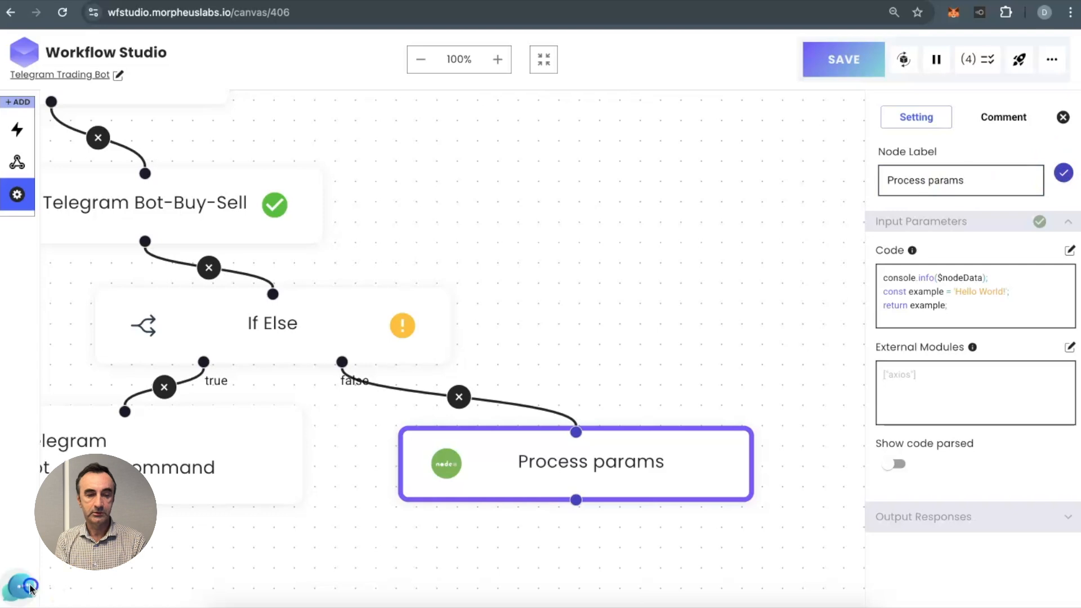
- Replace the Process params code with a script that splits the input on spaces and returns command, amount and price
left_click(1070, 250)
left_click_drag(239, 125, 163, 96)
key("BackSpace")
type("const parts = input.trim().split(' ');  return {     command: parts[0].substring(1), // Remove the leading '/' amount: parseFloat(parts[1]),     price: parseFloat(parts[2])   };")
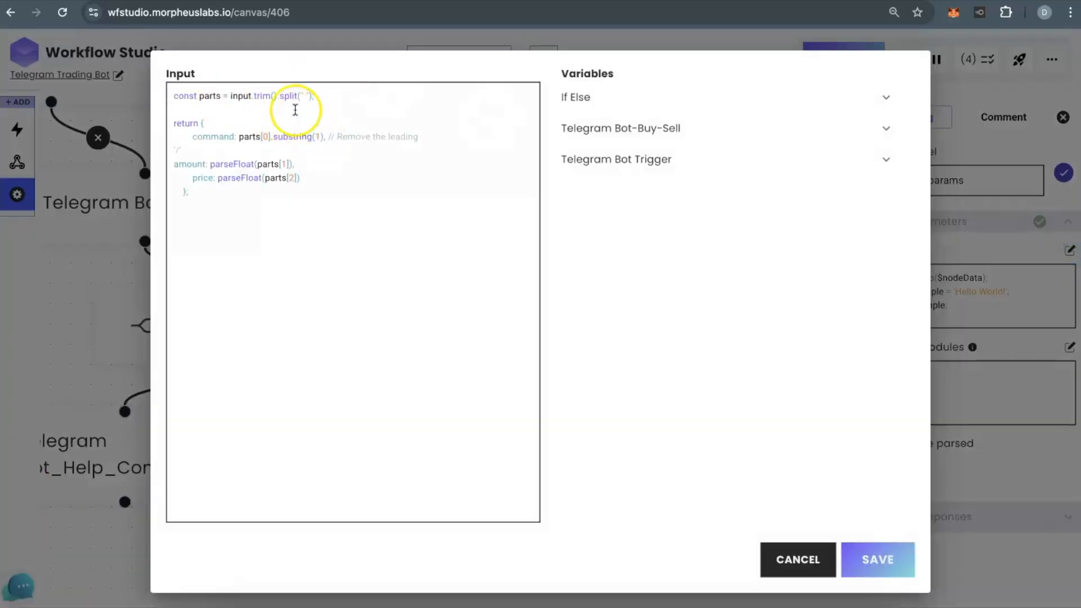
- Replace the input variable in the code with the Telegram Bot Trigger's data.msg.text and save the code
left_click(252, 95)
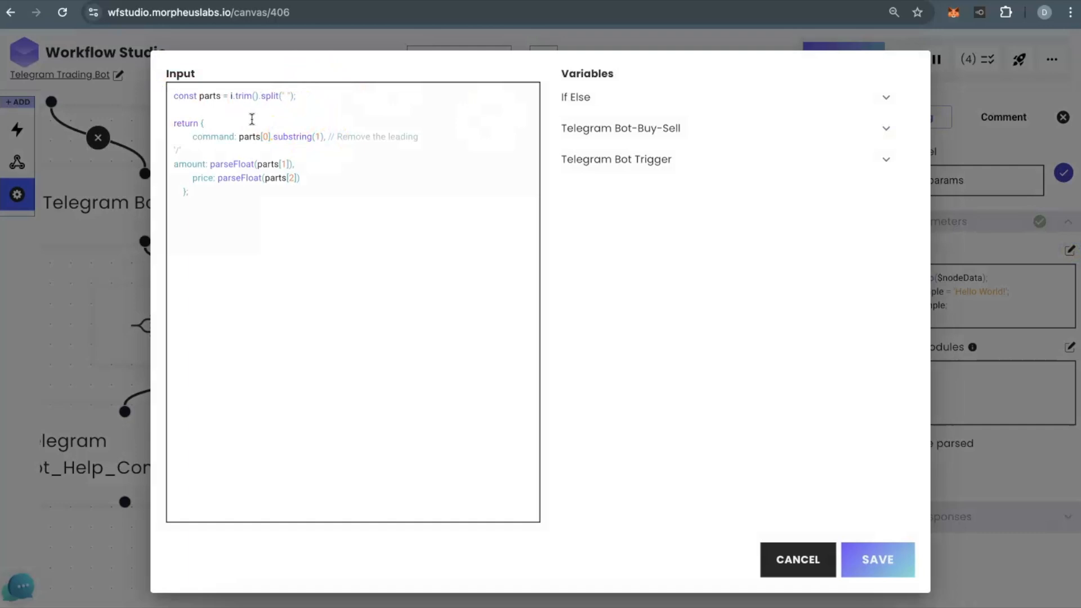
left_click(608, 160)
left_click(572, 203)
left_click(589, 220)
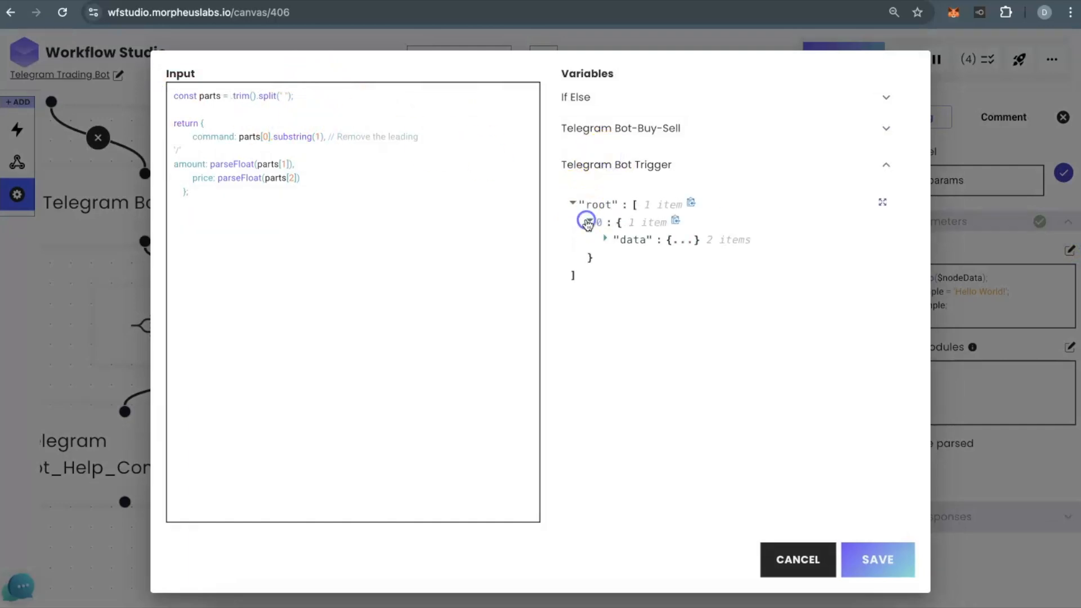
left_click(603, 240)
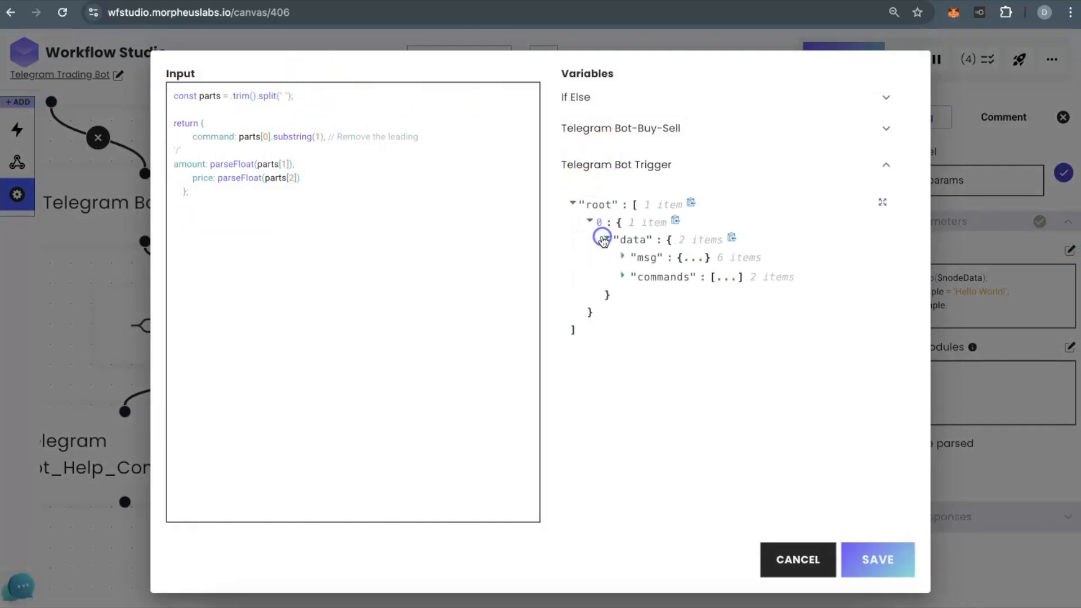
left_click(624, 257)
left_click(749, 353)
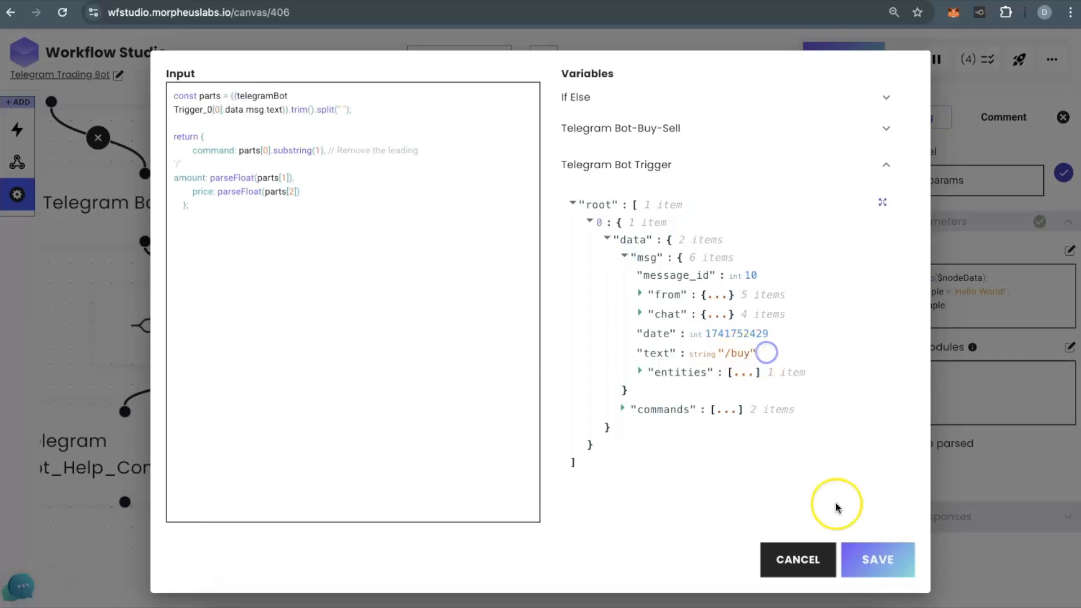
left_click(871, 561)
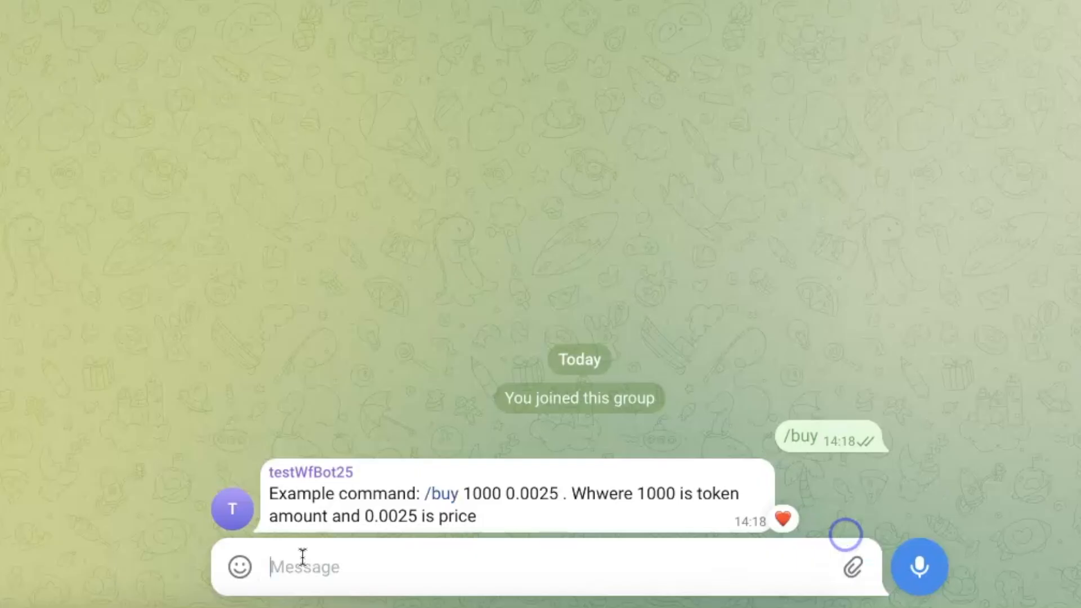
- Send "/buy 1000 0.0025" in the Telegram group chat
type("/buy 1000 0.0025")
left_click(307, 560)
left_click(480, 572)
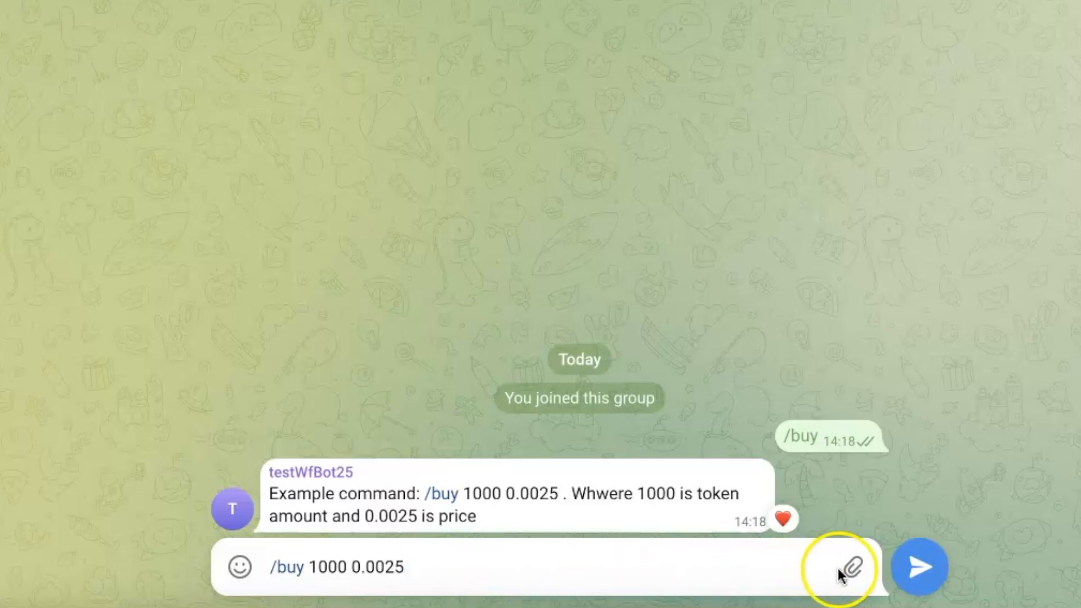
left_click(930, 579)
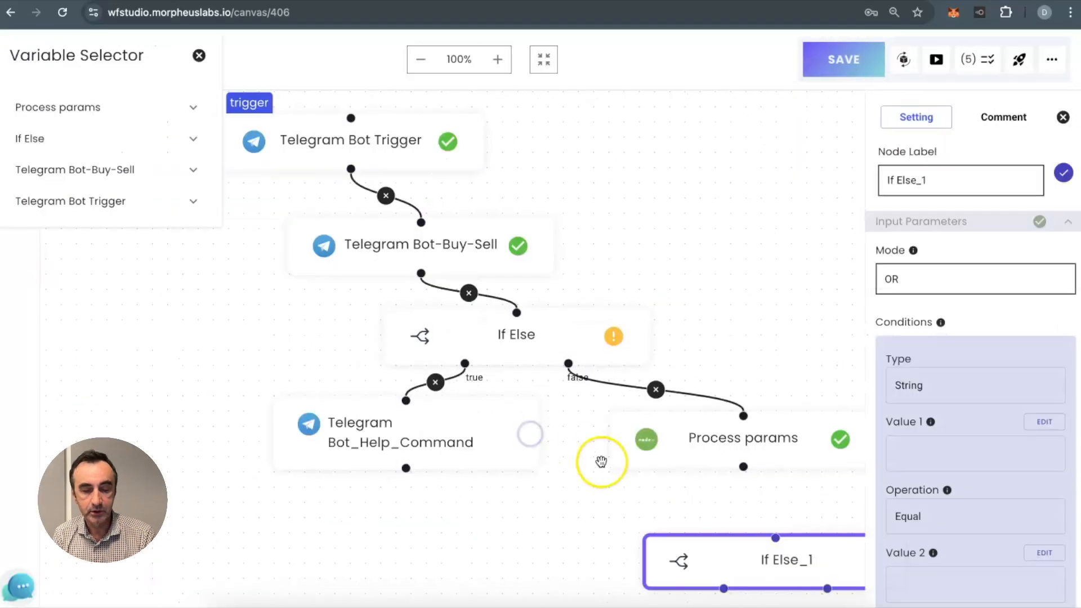
- Rename the If Else_1 node to BUY OR SELL? and connect the Process params output to it
left_click(936, 193)
left_click(915, 183, "shift")
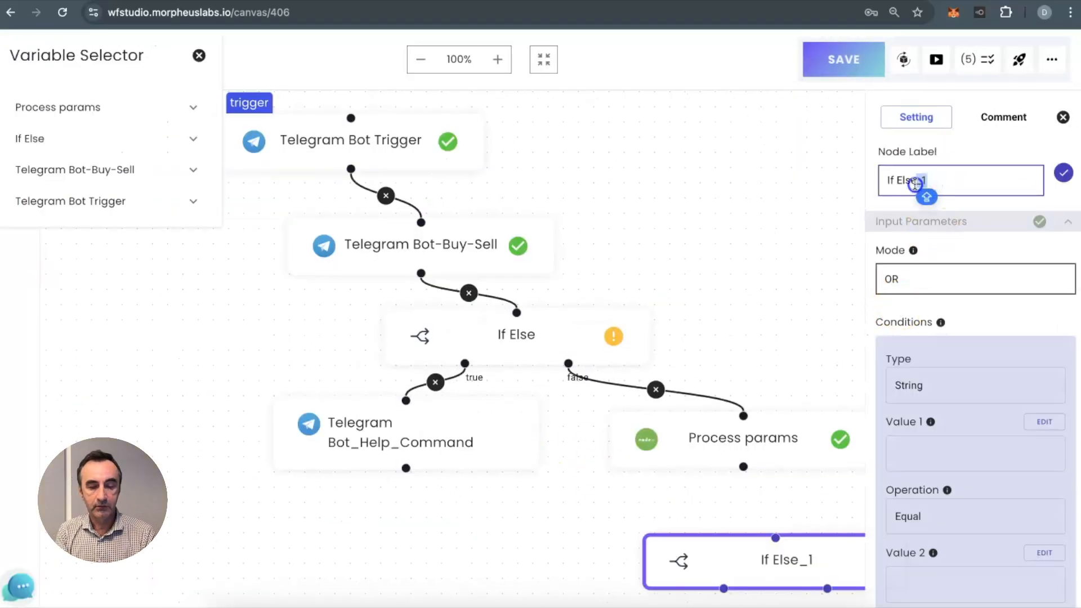
type("BUY OR")
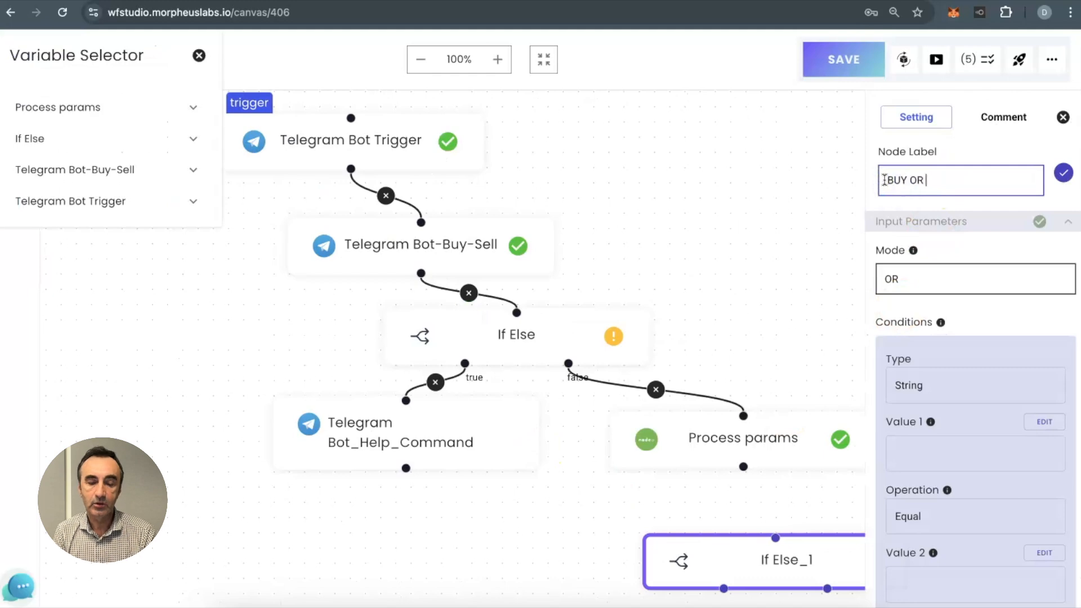
type(" SELL?")
left_click(1063, 173)
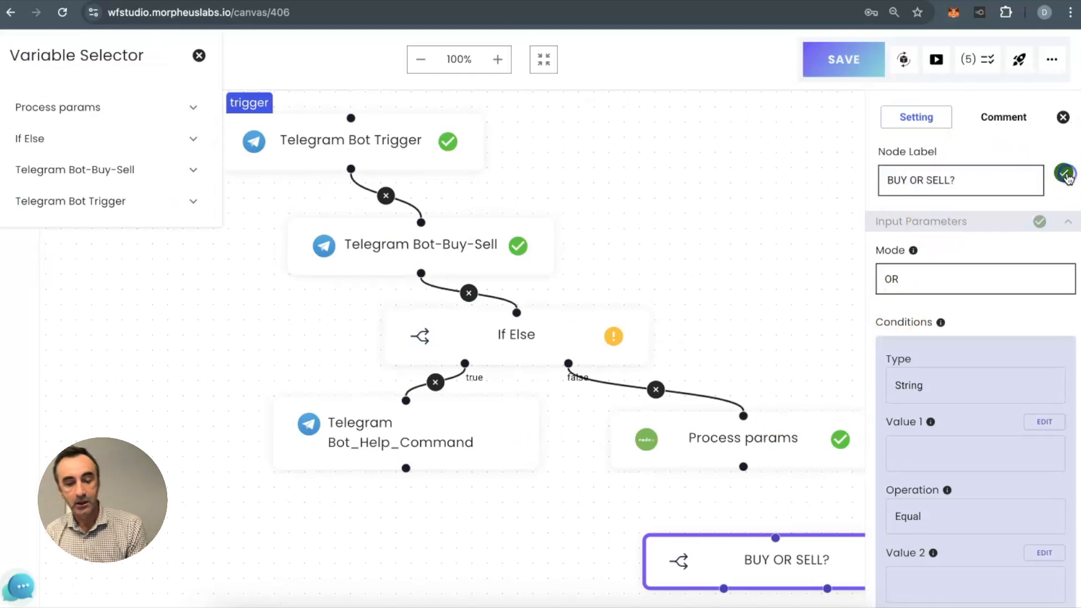
left_click_drag(743, 466, 776, 537)
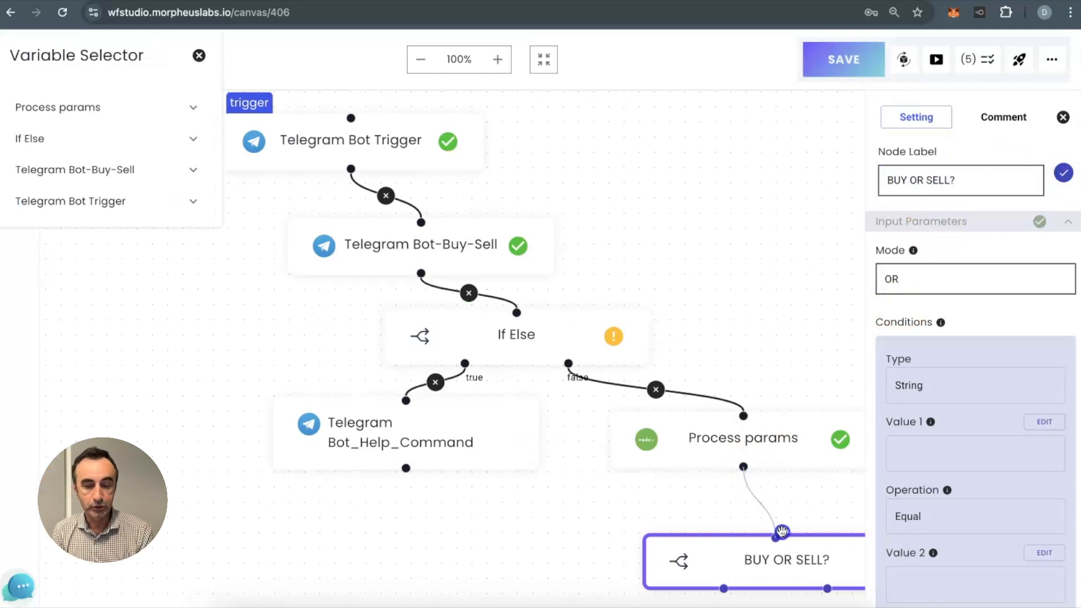
left_click_drag(648, 515, 415, 324)
- Configure the BUY OR SELL? condition as String type, with Process params' {{nodeJS_0[0].data.command}} Equal to buy
left_click(923, 384)
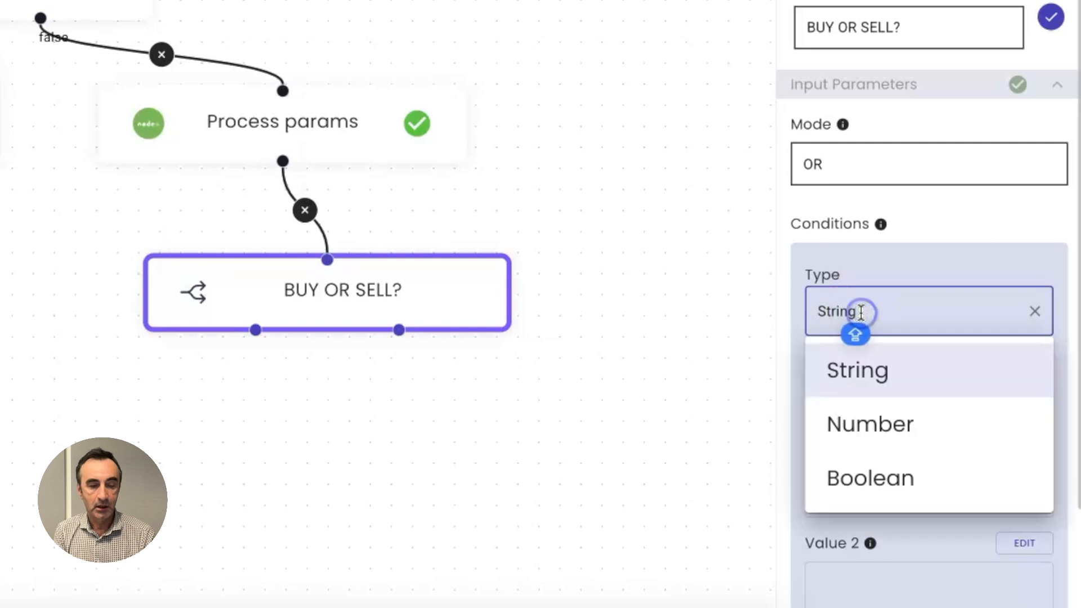
left_click(924, 434)
left_click(857, 382)
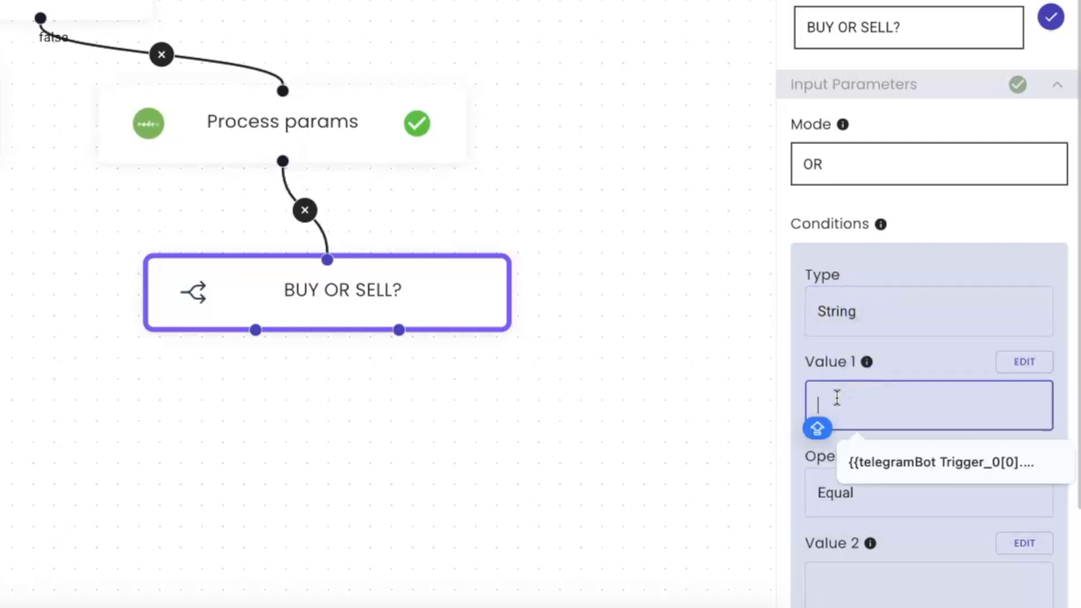
left_click(6, 85)
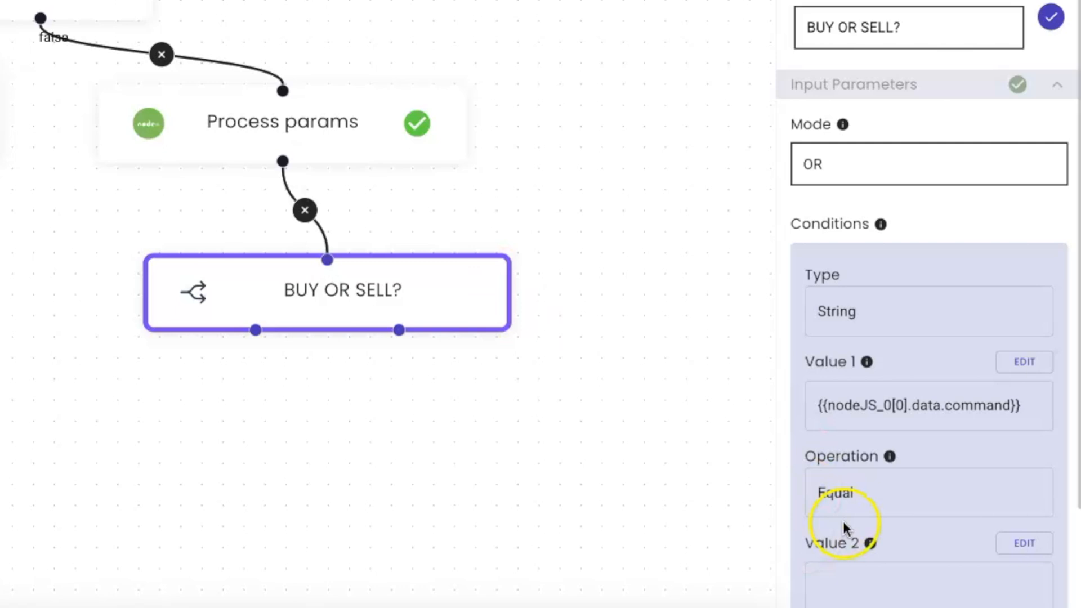
scroll(843, 522, "down", 2)
left_click(838, 495)
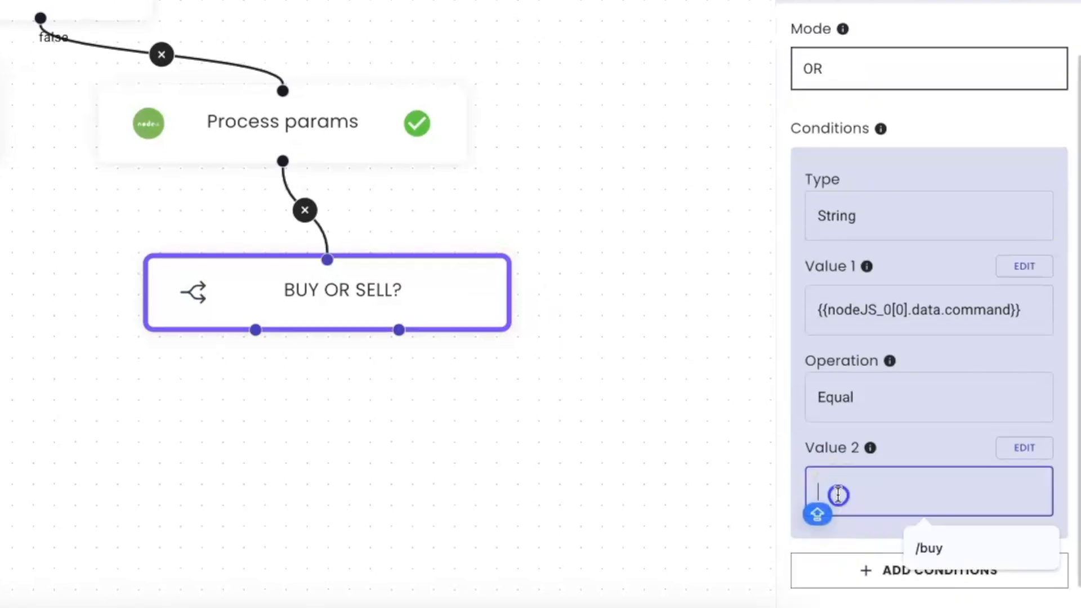
type("buy")
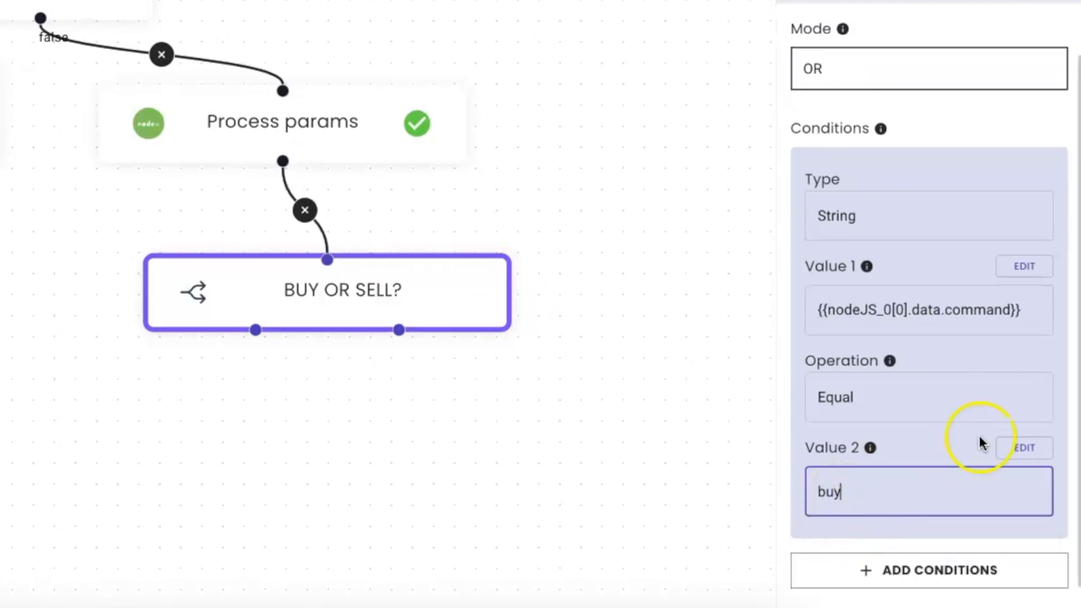
scroll(978, 436, "down", 1)
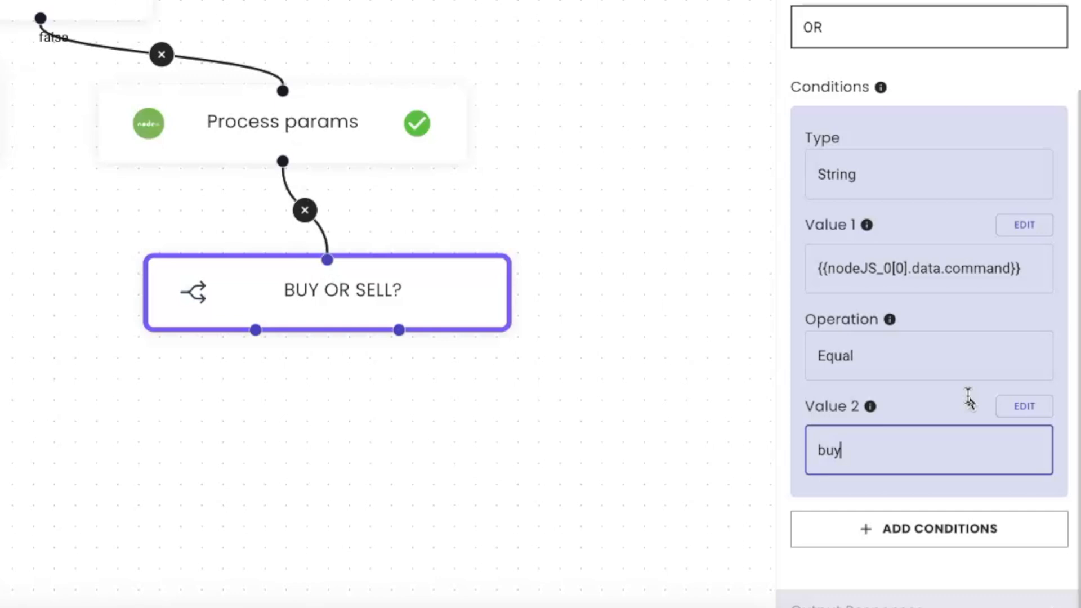
scroll(957, 523, "down", 1)
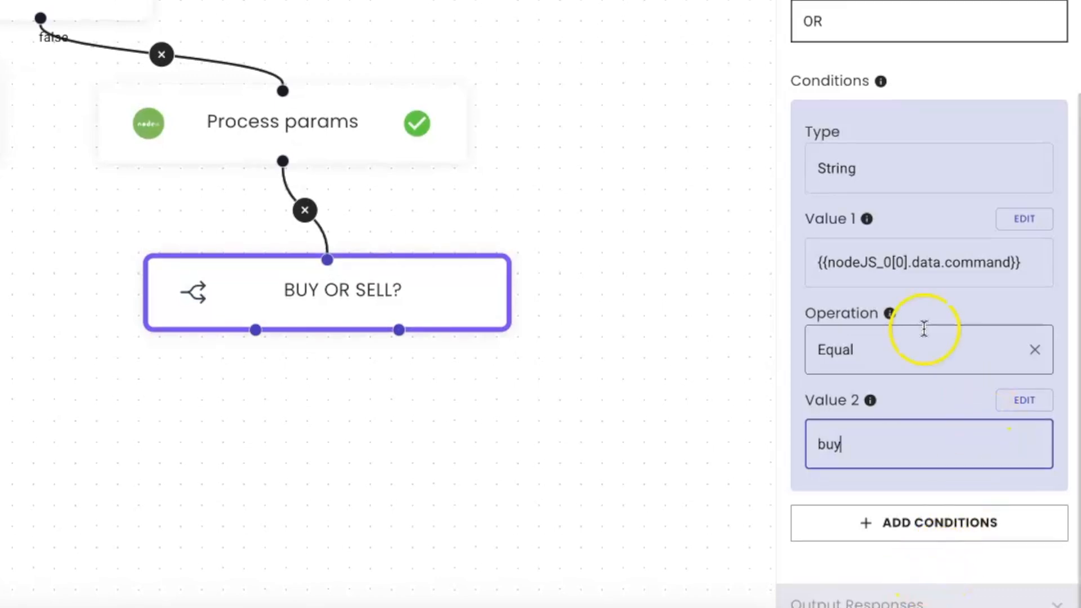
- Test the BUY OR SELL? node and inspect its output response in the expanded view
left_click(927, 594)
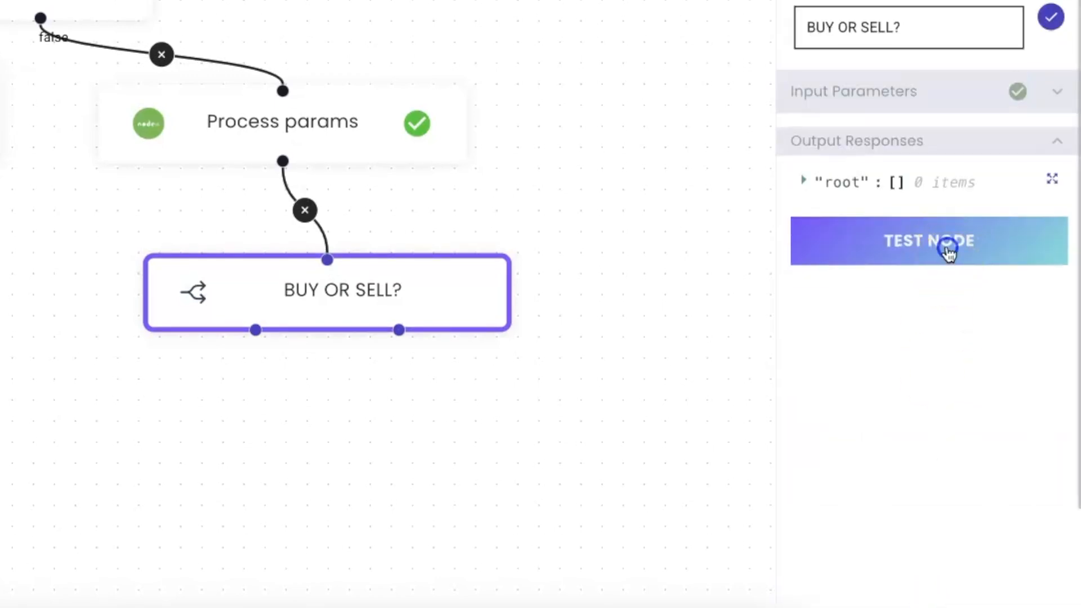
left_click(945, 244)
left_click(1052, 178)
left_click(734, 546)
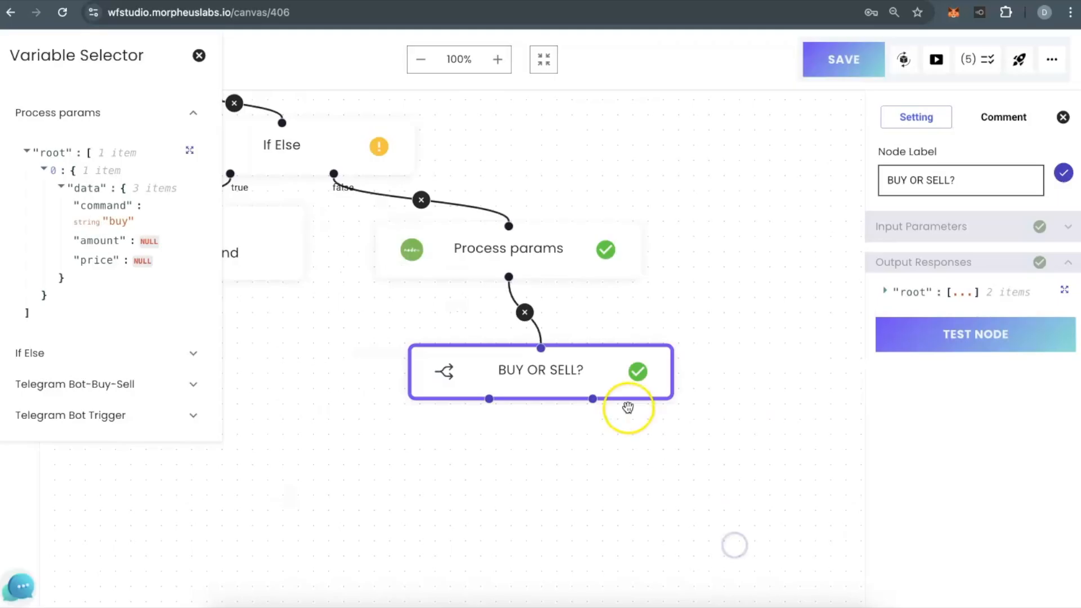
- Add a Kucoin Private action node to the canvas below BUY OR SELL?
left_click(199, 55)
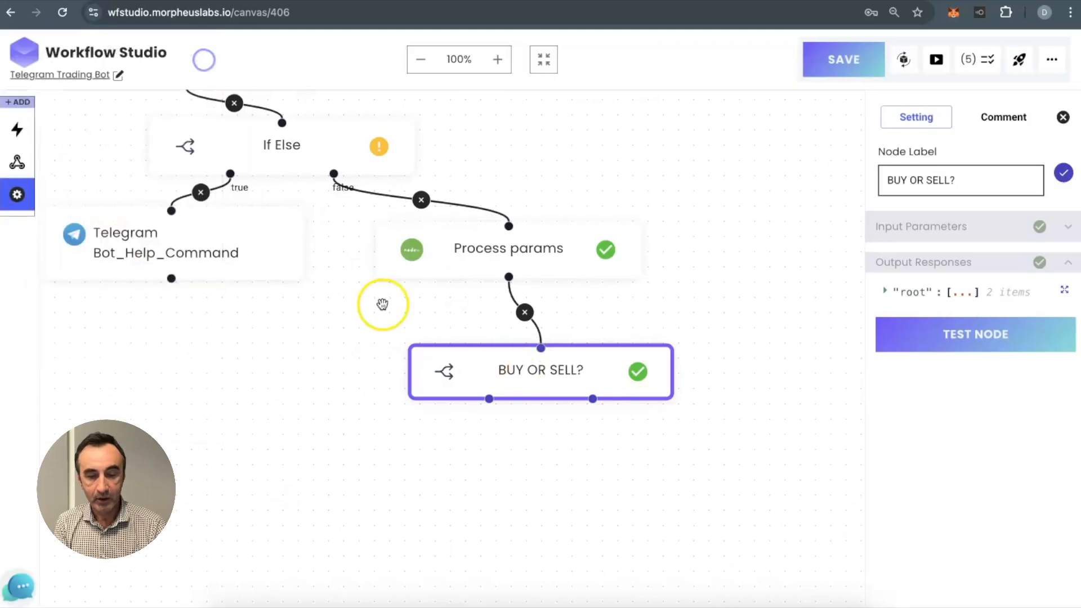
left_click(17, 195)
type("KU")
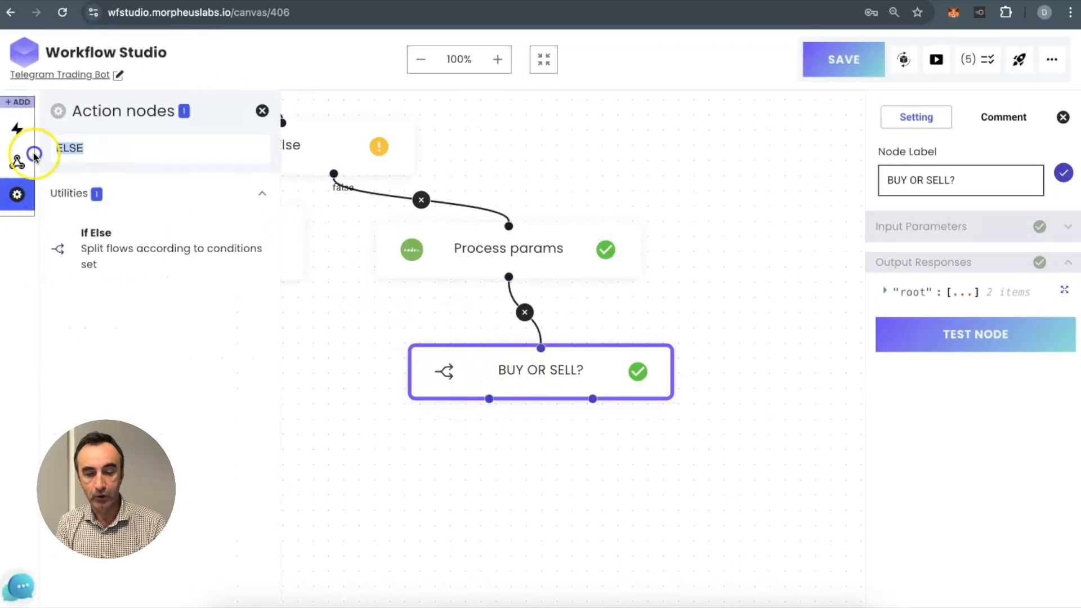
left_click(96, 244)
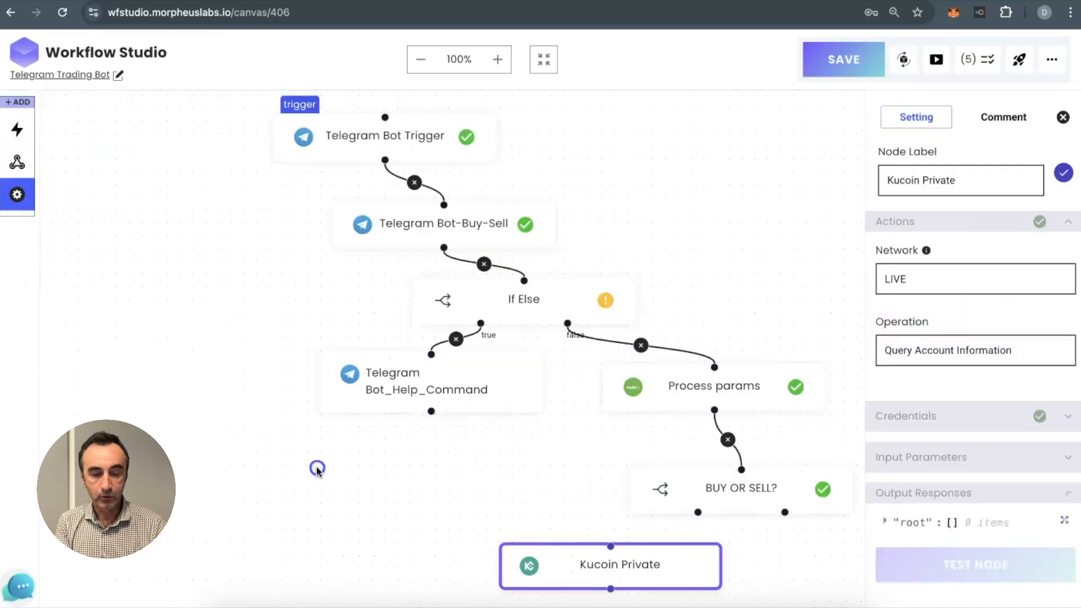
left_click_drag(317, 467, 142, 307)
- Rename the new Kucoin node to Kucoin Spot Buy and connect it to the true output of BUY OR SELL?
left_click(956, 178)
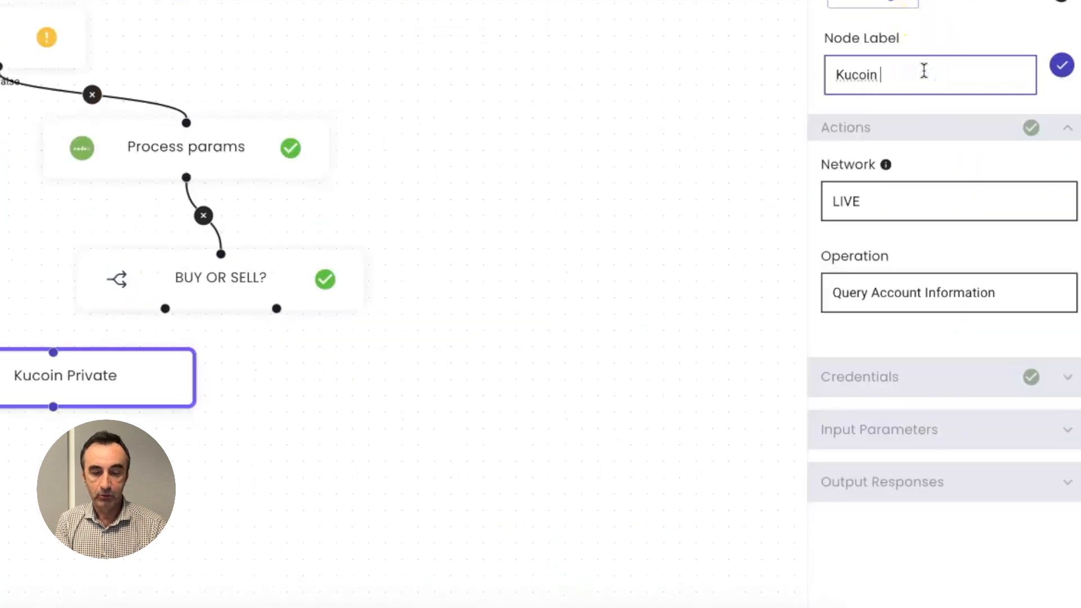
left_click(1062, 66)
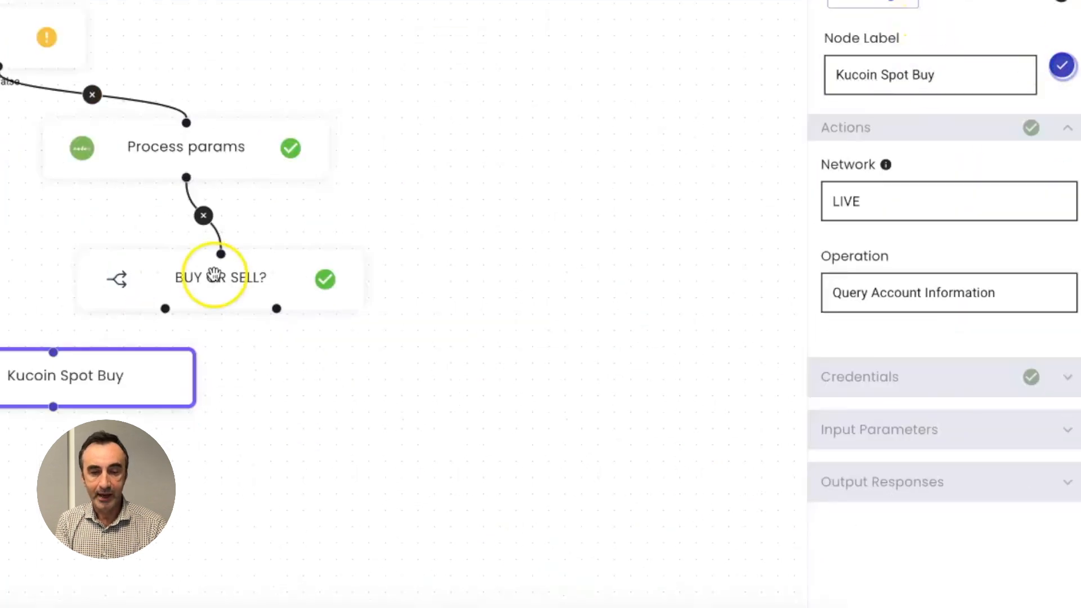
left_click_drag(165, 308, 53, 352)
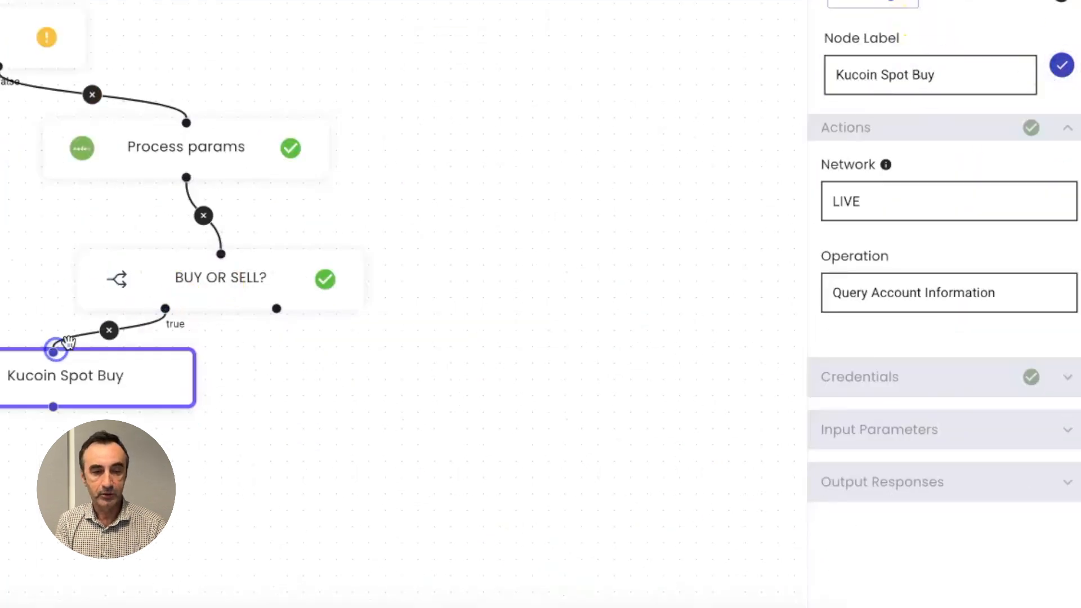
- Choose the spot order operation for Kucoin Spot Buy and save my-kucoin-cred as its registered credential
left_click(898, 291)
scroll(895, 372, "up", 10)
left_click(881, 339)
left_click(871, 375)
left_click(859, 345)
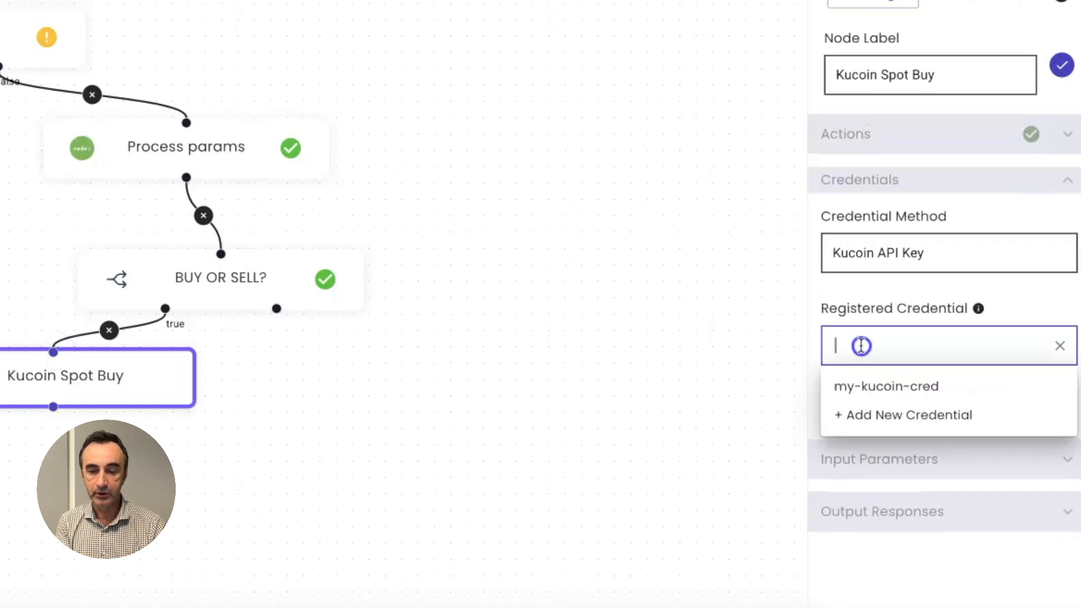
left_click(864, 385)
scroll(925, 336, "down", 5)
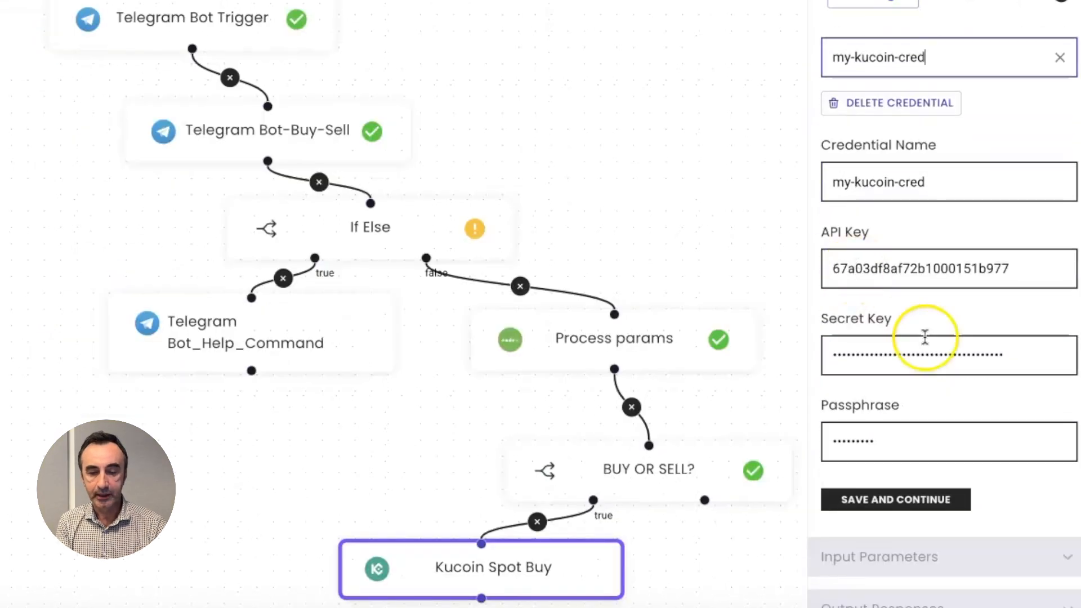
left_click(901, 501)
- Set the Kucoin Spot Buy symbol to MIND-USDT and enable HF Order
left_click(856, 309)
type("mind")
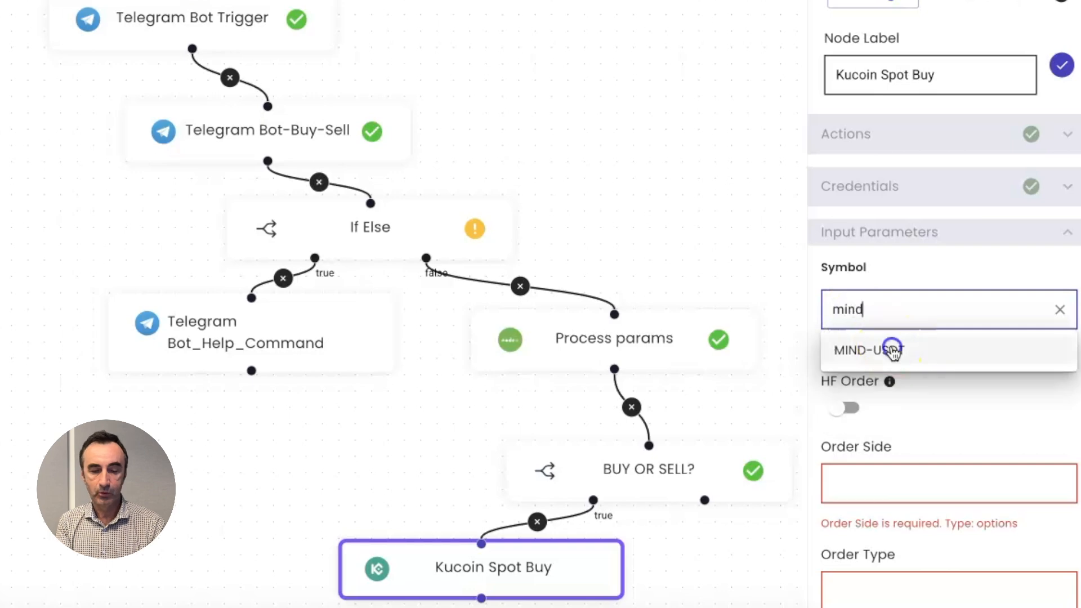
left_click(893, 347)
left_click(845, 384)
- Set the order side to BUY, the order type to LIMIT and Time in Force to Good Til Canceled
scroll(897, 441, "down", 2)
left_click(858, 398)
left_click(851, 437)
scroll(917, 447, "down", 3)
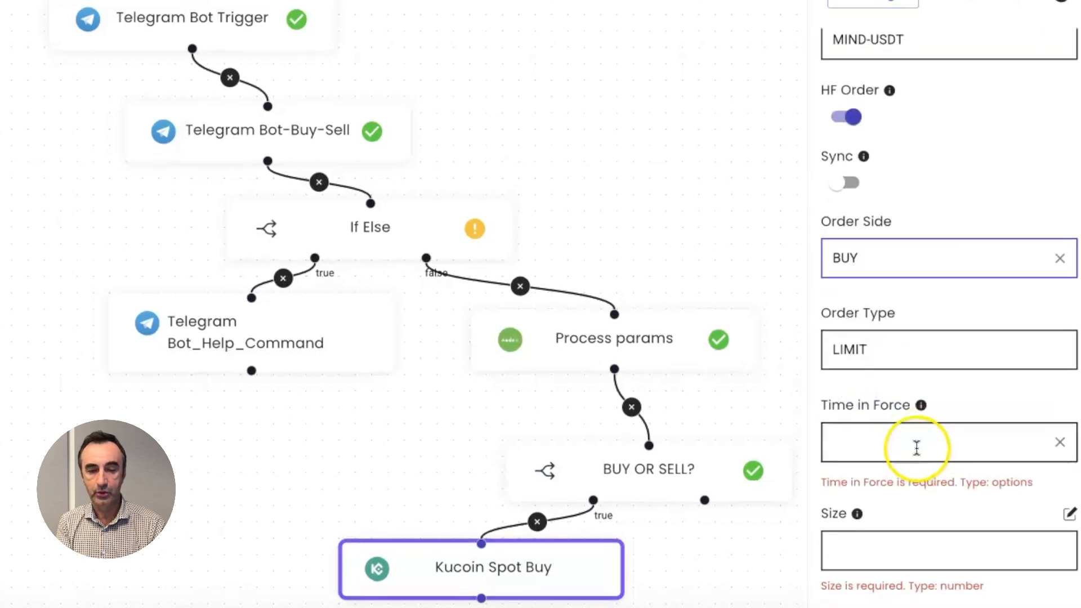
left_click(869, 441)
left_click(870, 213)
scroll(881, 327, "down", 3)
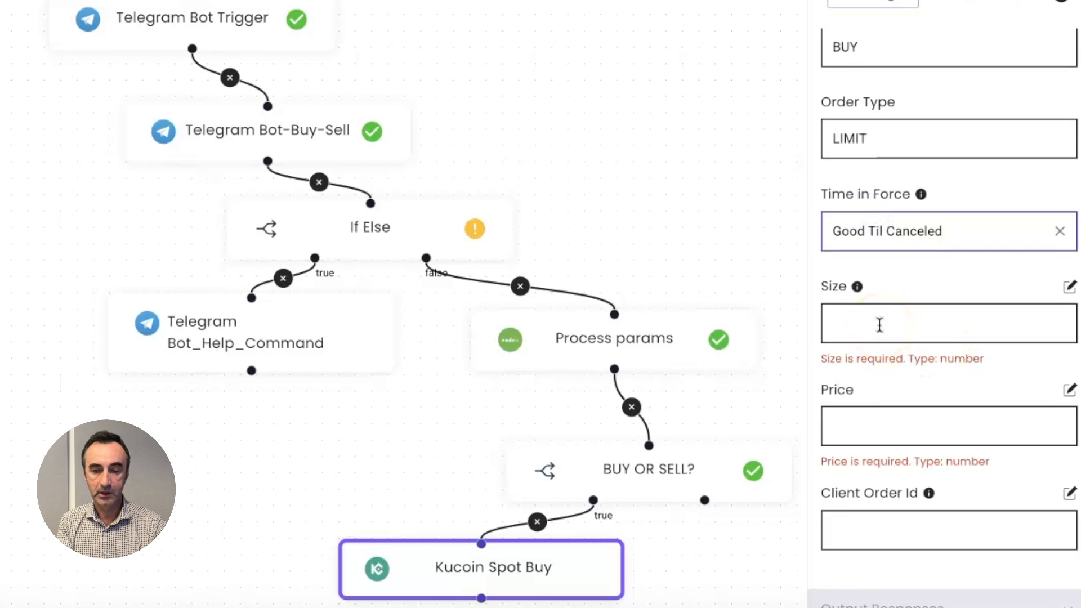
- Set the order's Size to the amount variable from Process params, {{nodeJS_0[0].data.amount}}
left_click(879, 325)
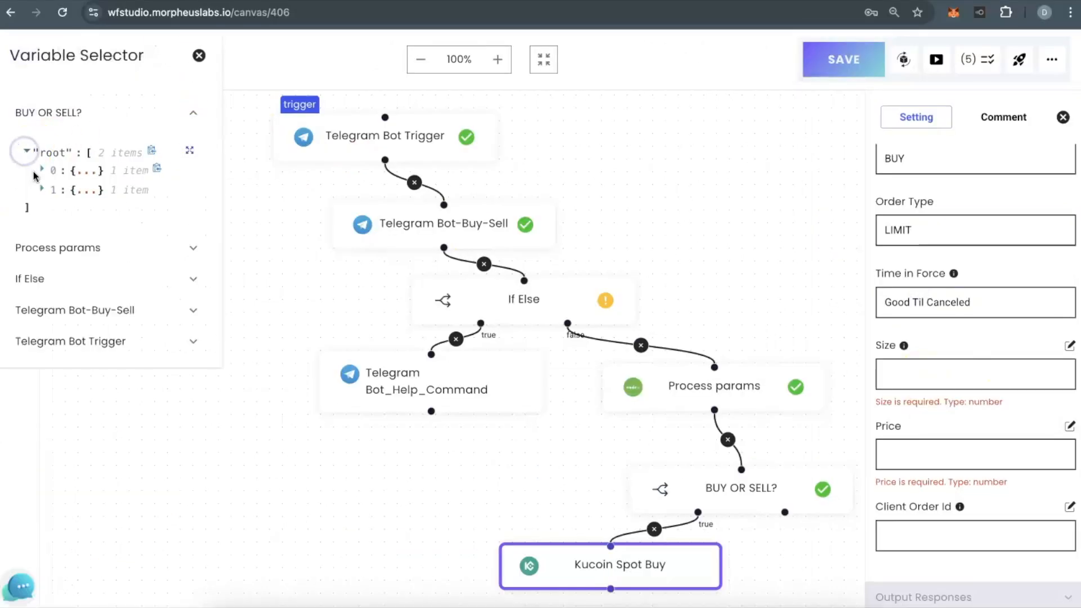
left_click(69, 120)
left_click(135, 142)
left_click(43, 200)
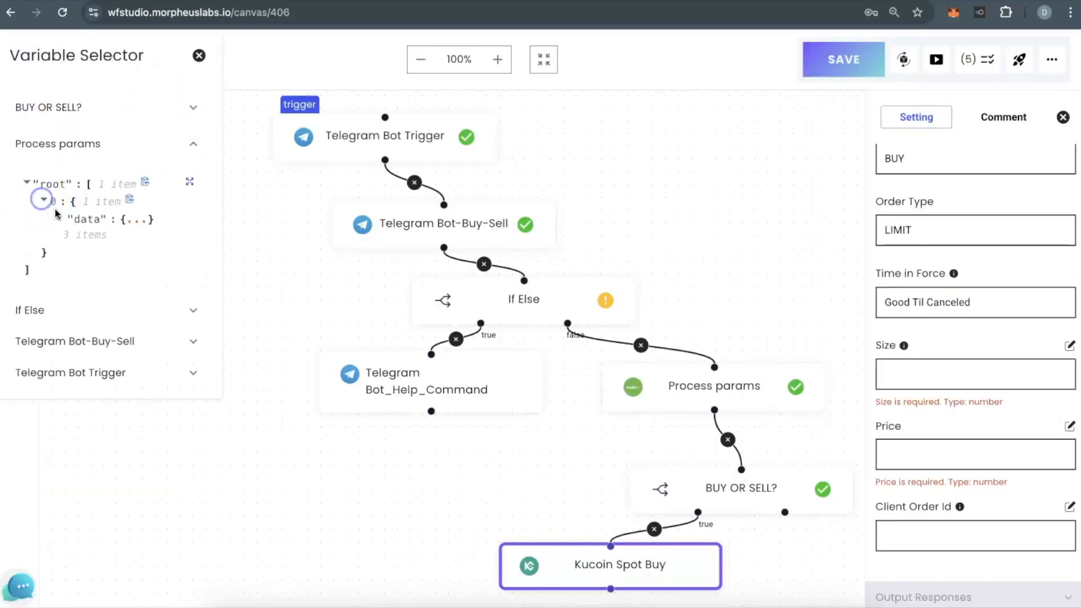
left_click(58, 217)
left_click(167, 287)
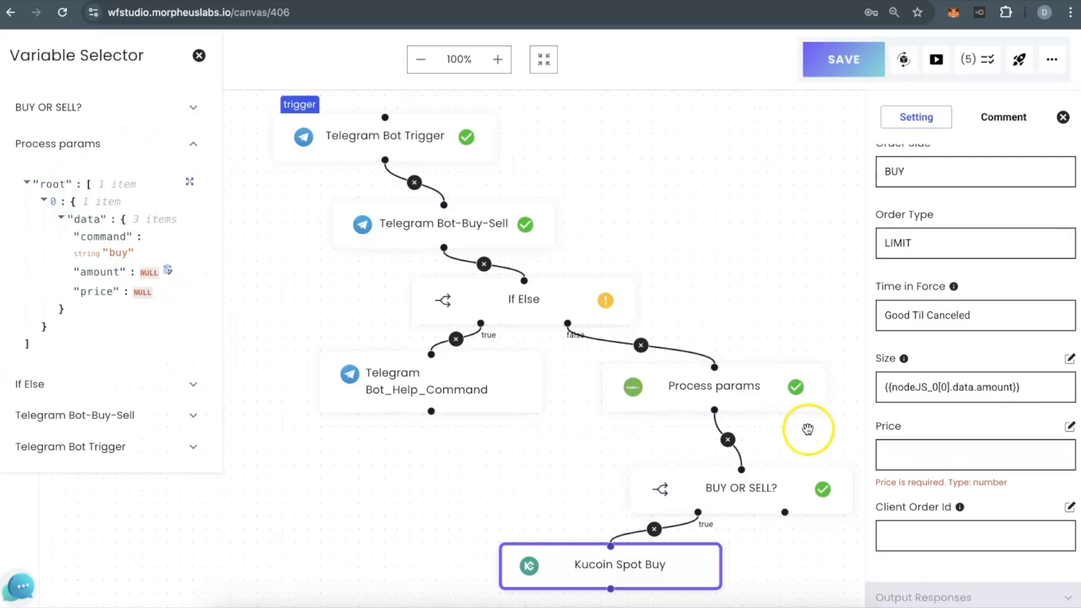
- Set the order's Price to the Process params variable {{nodeJS_0[0].data.price}} and save the workflow
left_click(895, 453)
left_click(1069, 426)
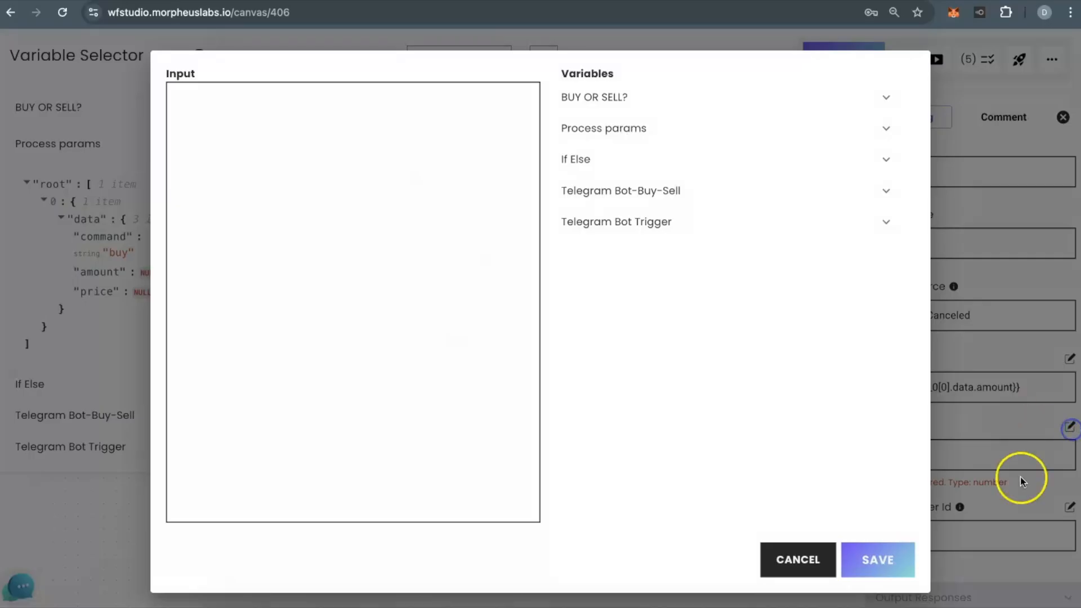
left_click(603, 129)
left_click(572, 172)
left_click(589, 191)
left_click(607, 207)
left_click(705, 263)
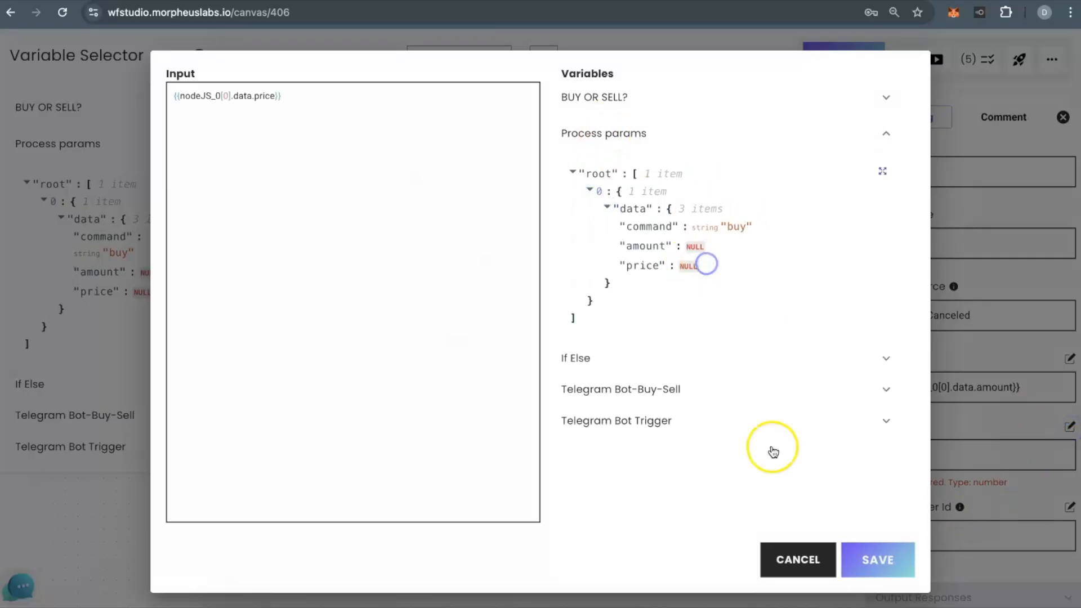
left_click(877, 559)
scroll(943, 549, "down", 1)
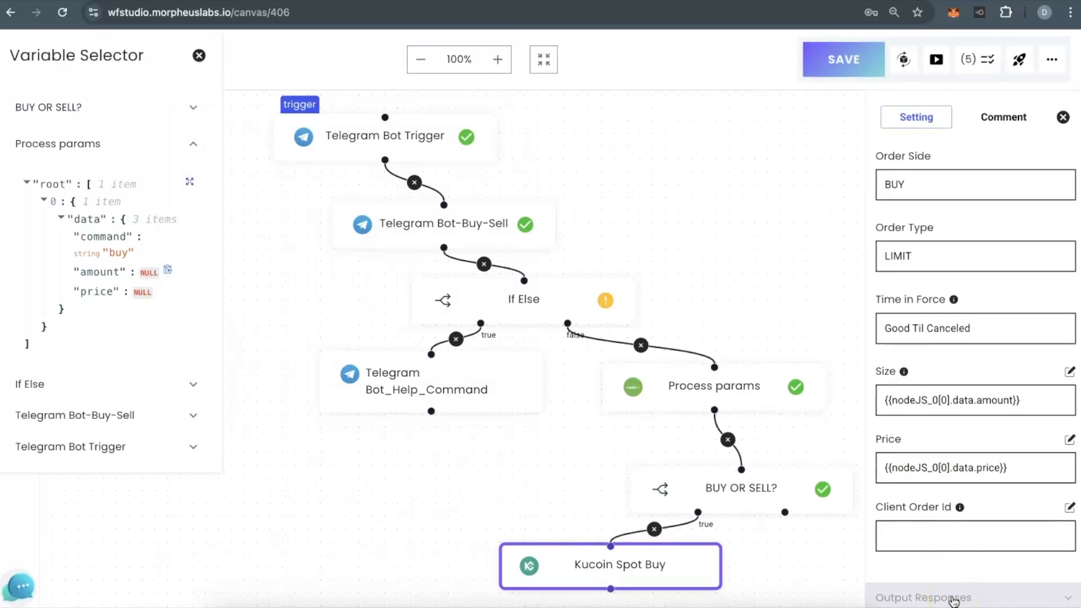
left_click(833, 65)
- Add a second Kucoin Private action node beside Kucoin Spot Buy
left_click(198, 56)
left_click(17, 194)
type("KU")
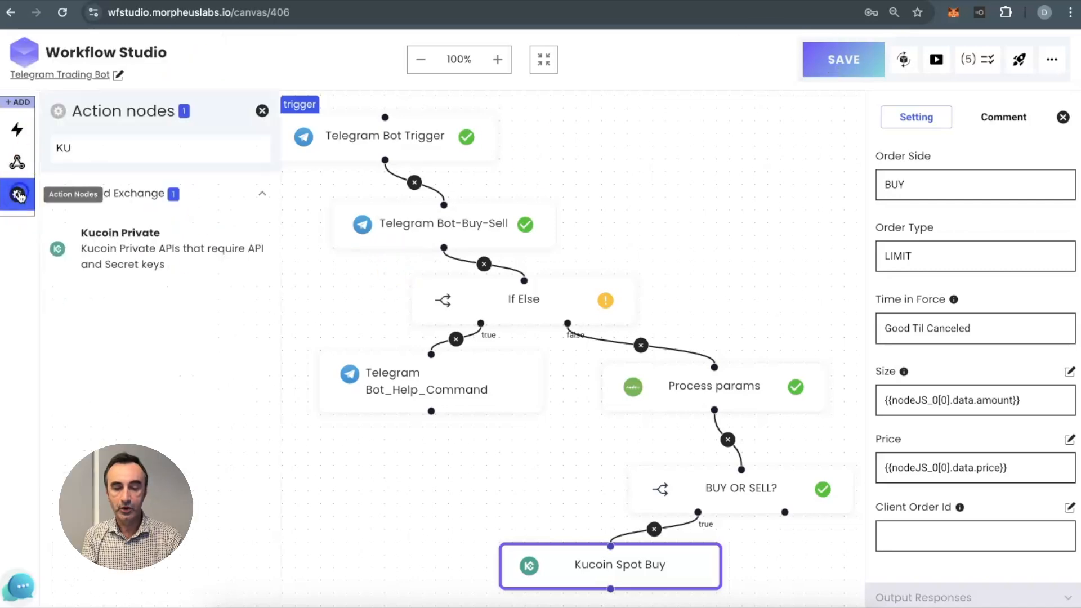
left_click_drag(116, 236, 732, 570)
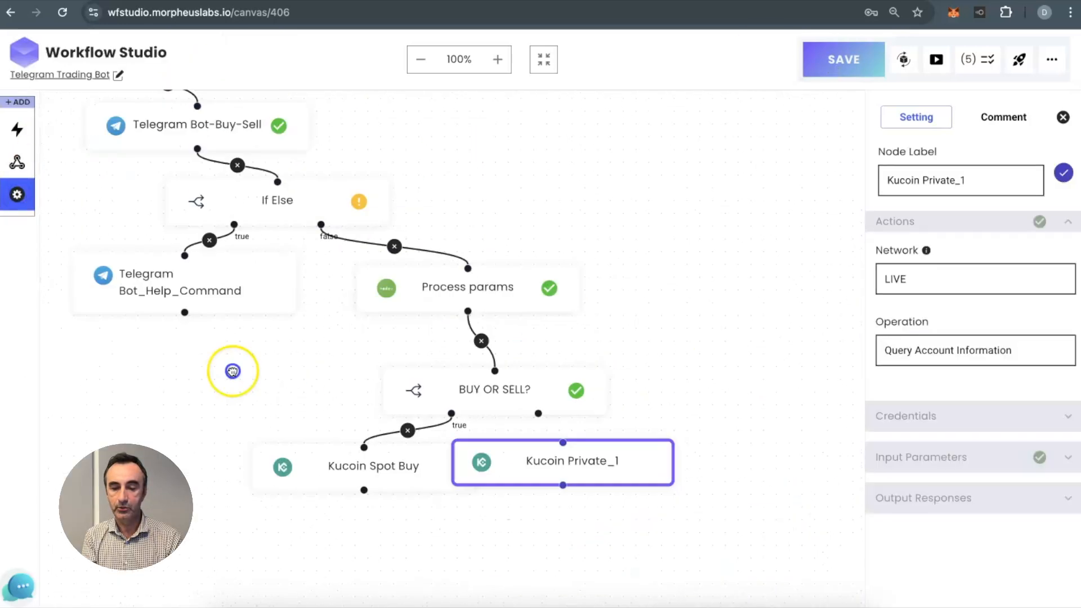
- Rename the second Kucoin node to Kucoin Spot Sell and connect it to the false output of BUY OR SELL?
left_click(971, 186)
key("BackSpace")
key("BackSpace")
key("BackSpace")
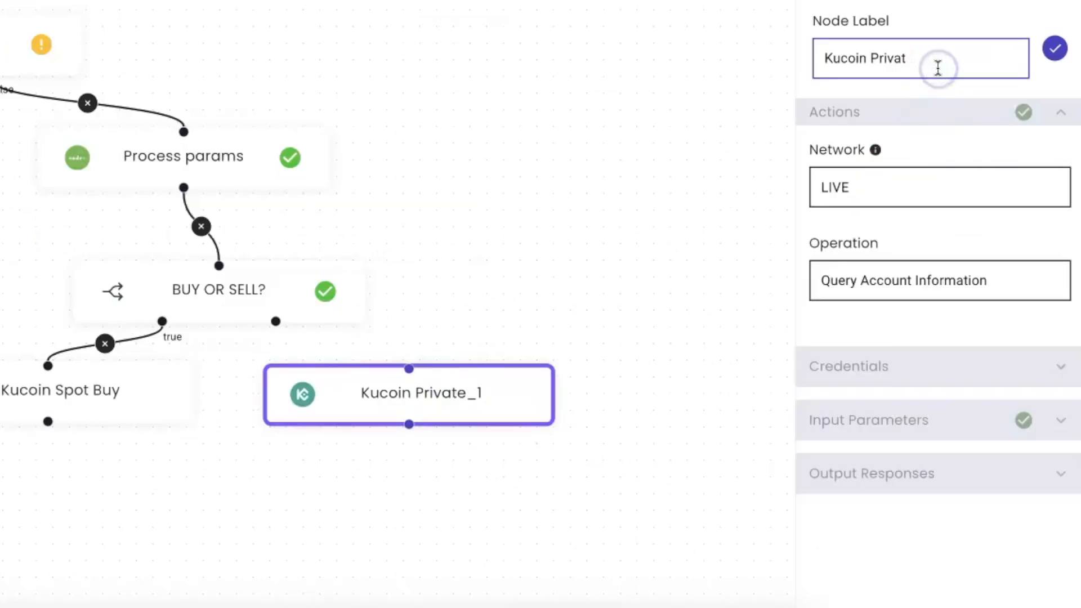
type("Spot Sel")
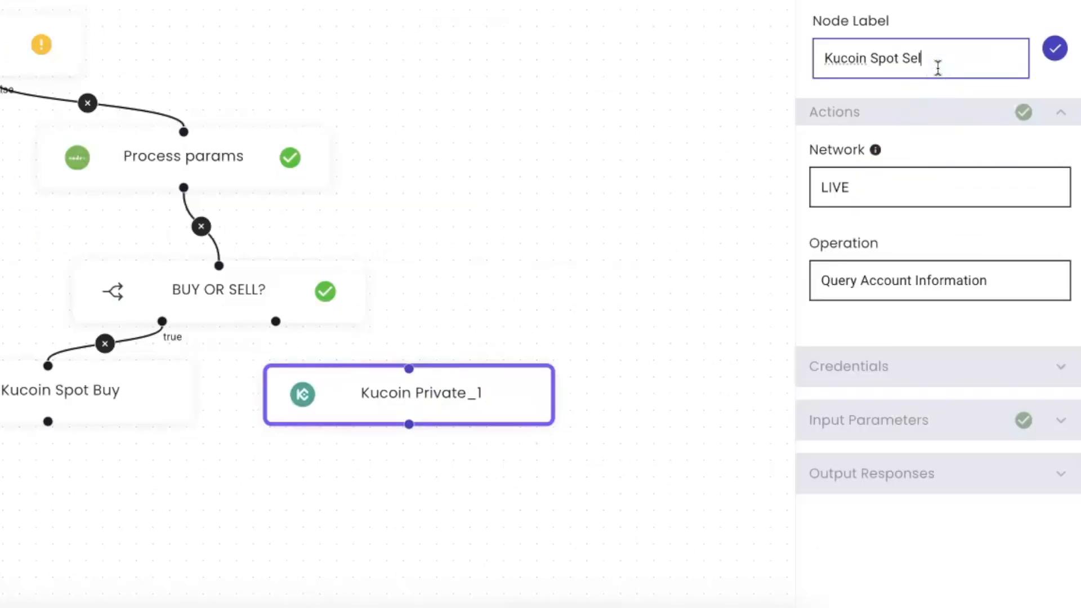
type("l")
left_click(1055, 49)
left_click_drag(275, 322, 410, 363)
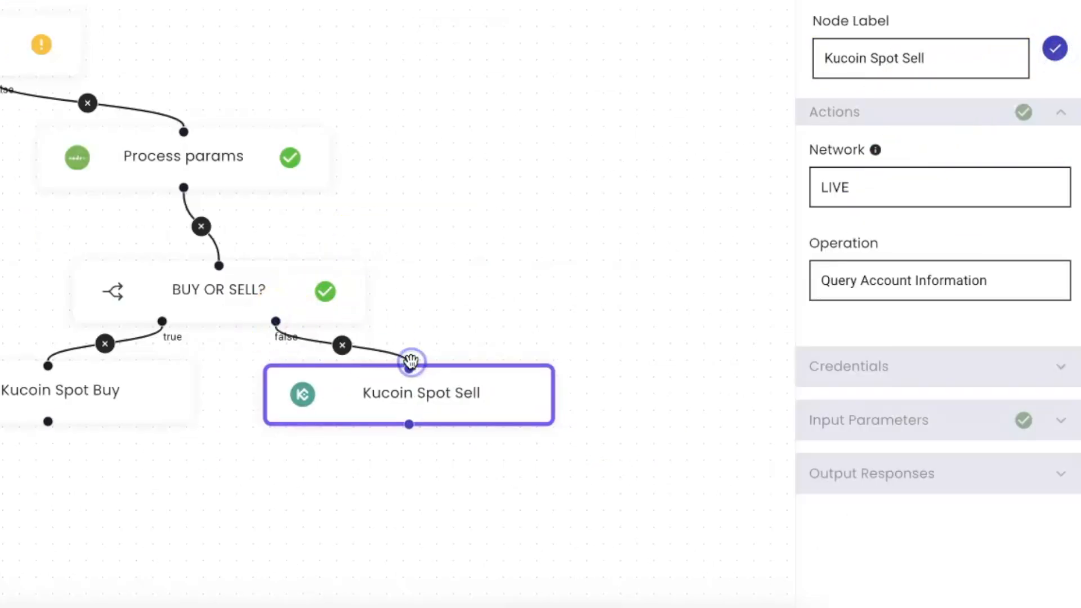
- Set the Kucoin Spot Sell operation to Place New Order and select its credential method and registered credential
left_click(893, 278)
scroll(895, 386, "up", 5)
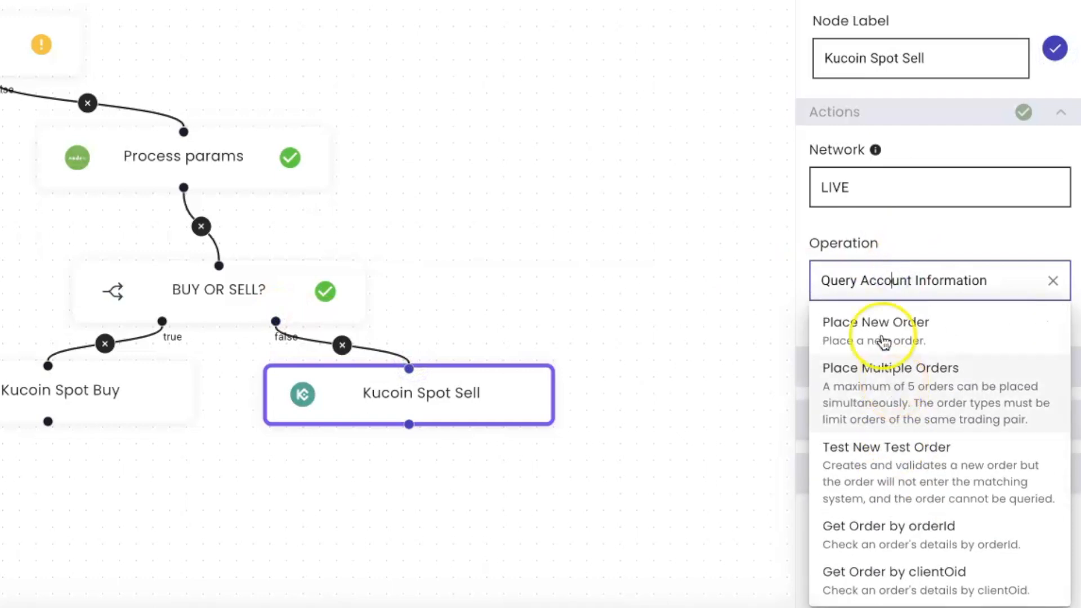
left_click(883, 337)
left_click(881, 374)
left_click(866, 324)
left_click(869, 372)
scroll(886, 509, "down", 5)
left_click(883, 495)
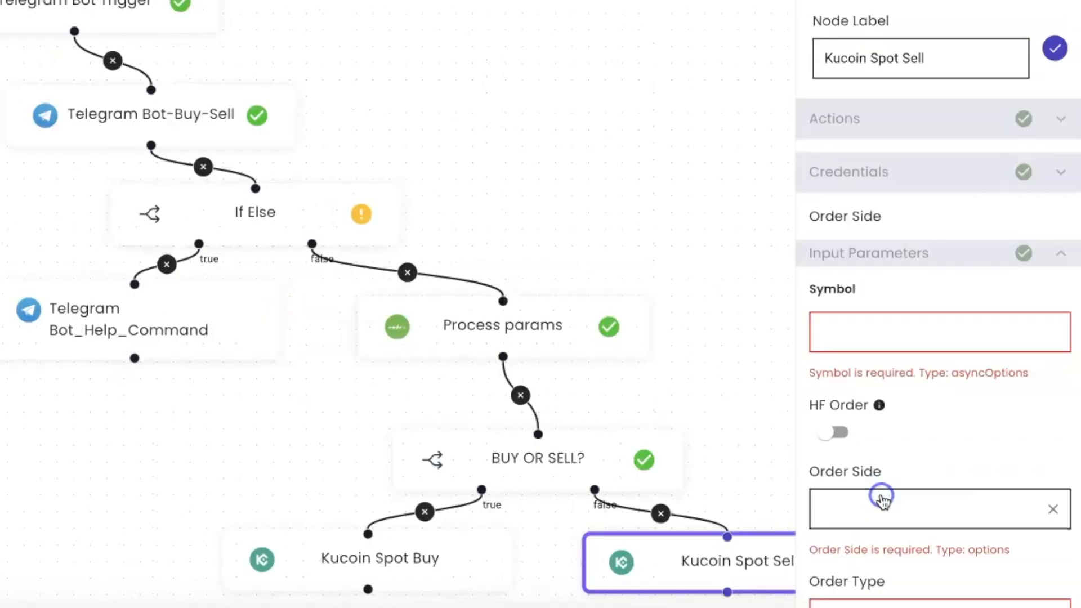
- Enable HF Order for Kucoin Spot Sell and set its Symbol to MIND-USDT
left_click(849, 409)
left_click(850, 310)
type("MI")
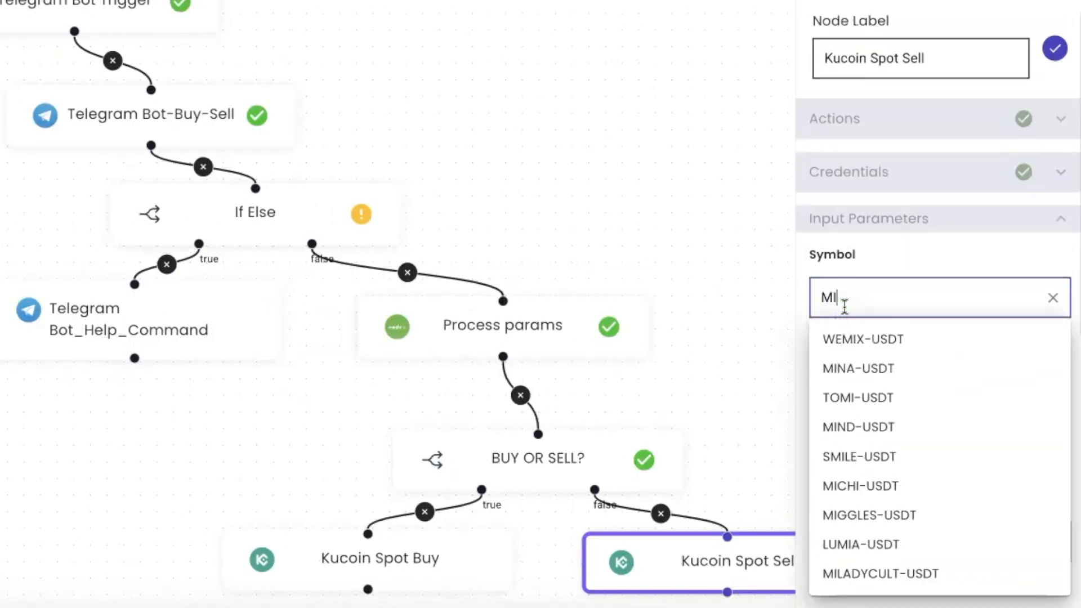
left_click(889, 348)
left_click(901, 288)
key("Home")
type("++")
key("BackSpace")
key("BackSpace")
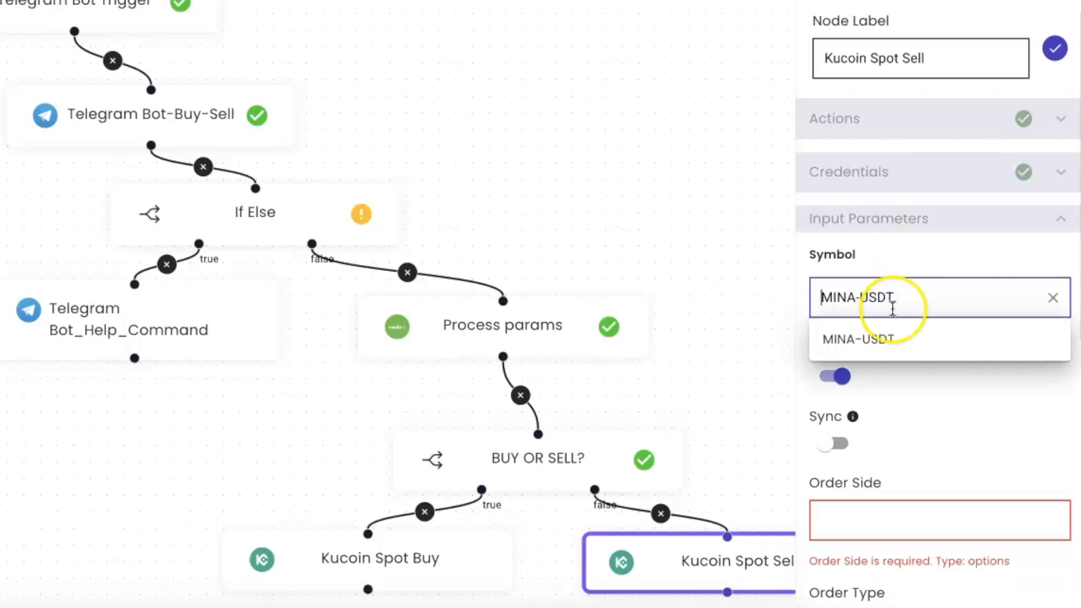
left_click_drag(902, 301, 803, 301)
type("MIN")
left_click(856, 299)
scroll(879, 338, "down", 4)
- Set the sell order's Order Side to SELL and its Time in Force to Good Til Canceled
left_click(876, 313)
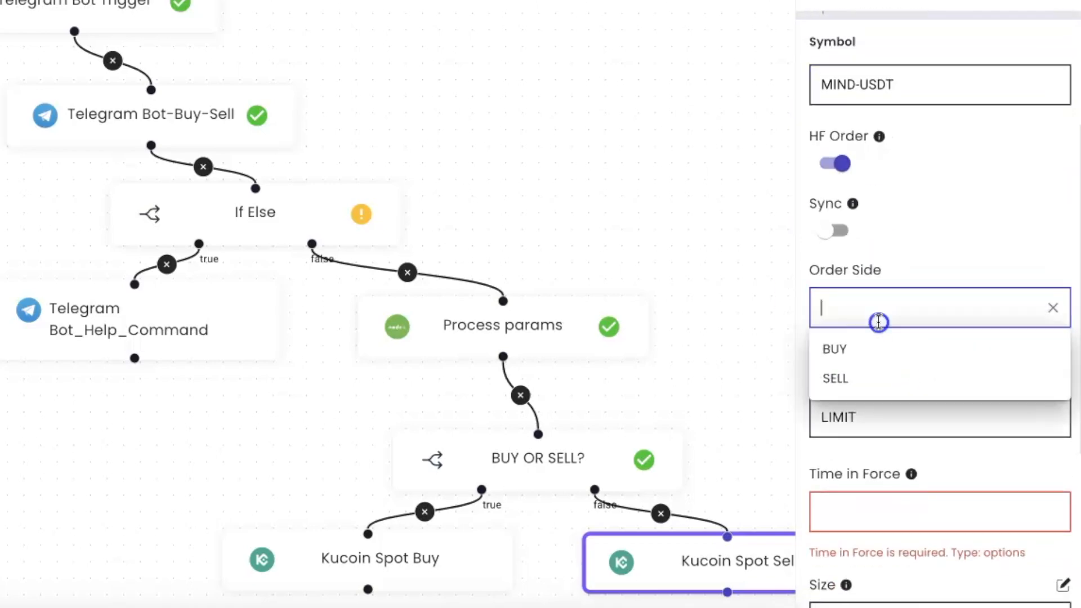
left_click(866, 376)
left_click(859, 491)
left_click(869, 248)
scroll(912, 394, "down", 5)
- Set the sell order's Size to the Process params amount variable, {{nodeJS_0[0].data.amount}}
left_click(863, 314)
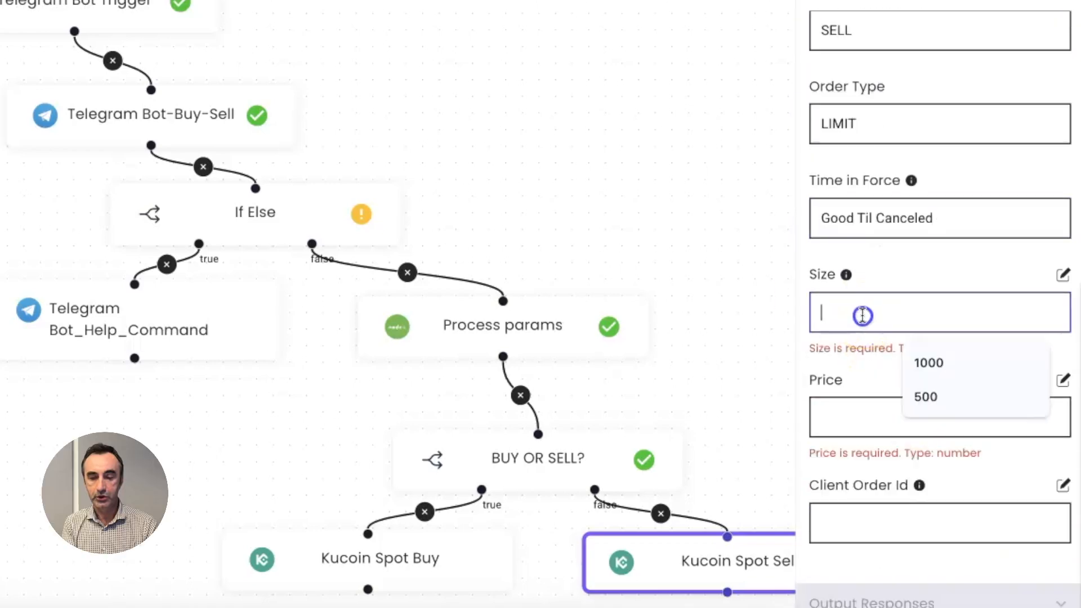
left_click(192, 144)
left_click(27, 183)
left_click(43, 200)
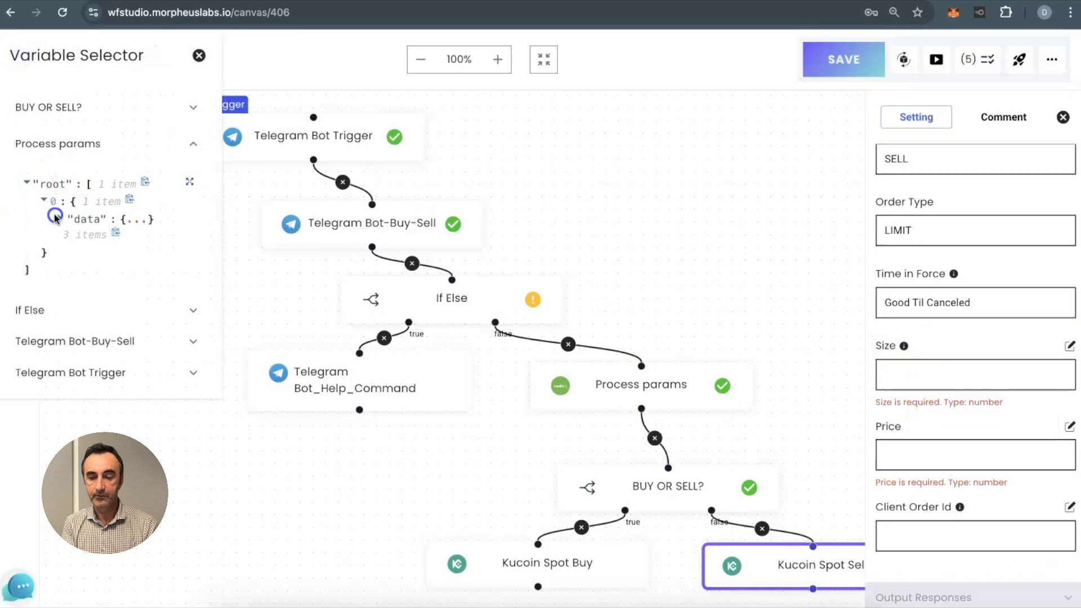
left_click(59, 218)
left_click(168, 287)
- Try to insert the Process params price variable straight into the sell order's Price
left_click(936, 453)
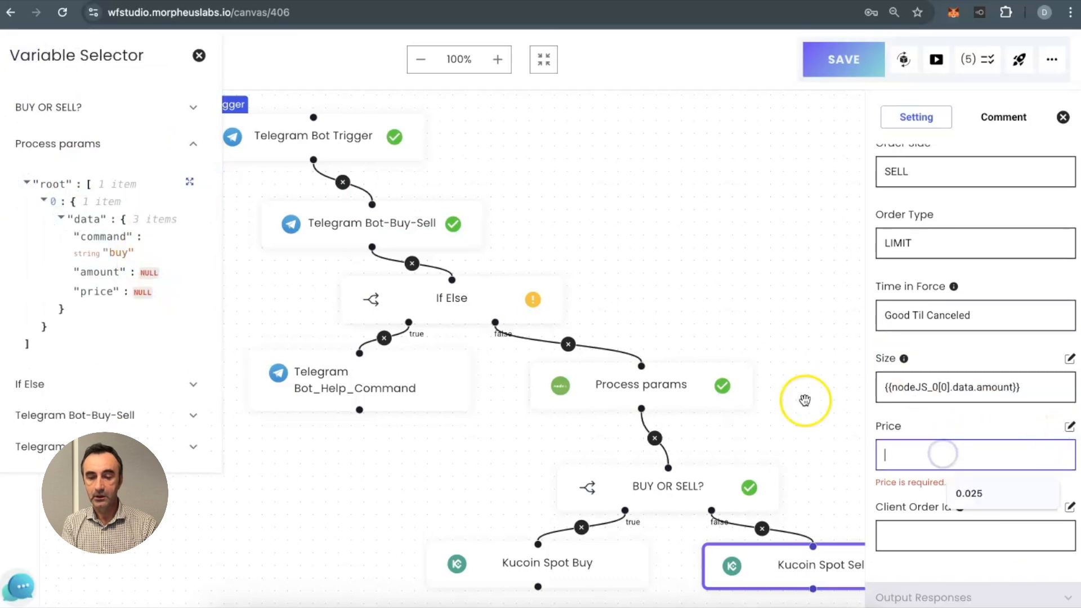
left_click(165, 309)
left_click(895, 449)
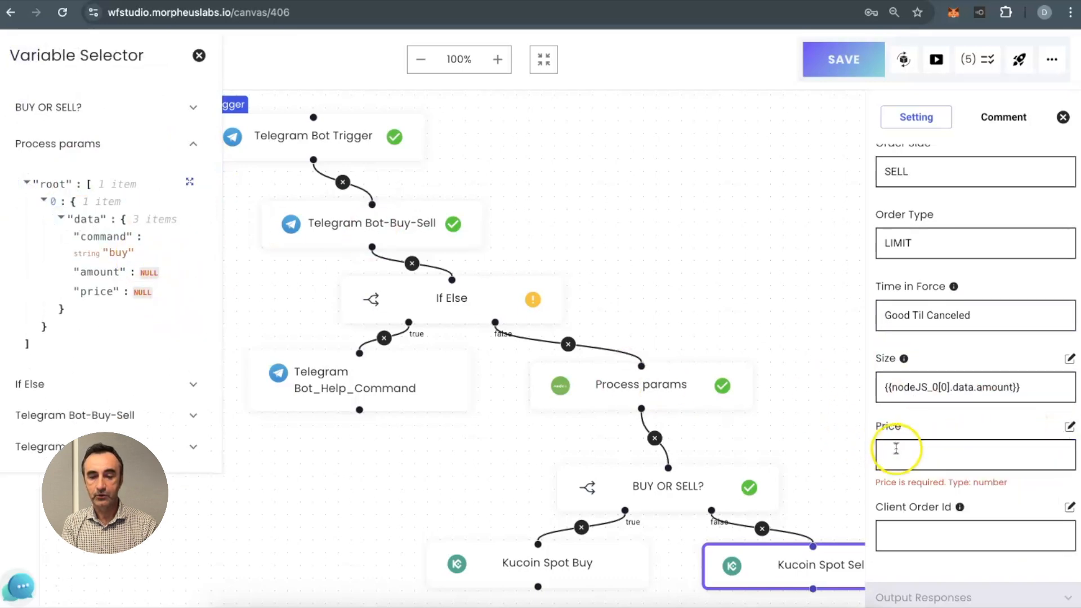
left_click(163, 307)
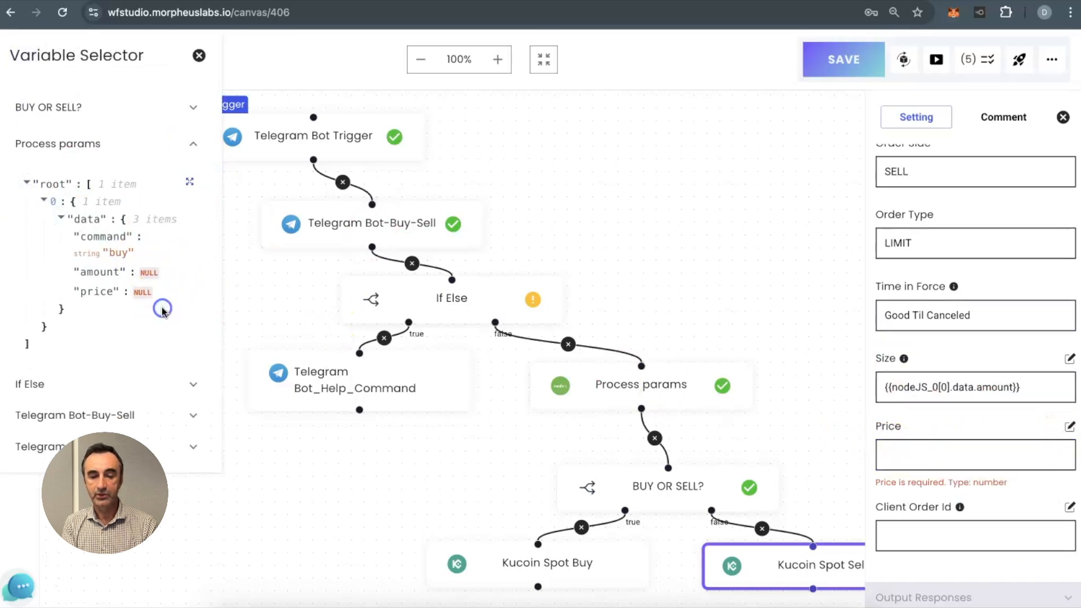
- Set the sell order's Price to {{nodeJS_0[0].data.price}} through the expanded input editor and save the workflow
left_click(1069, 426)
left_click(595, 133)
left_click(572, 173)
left_click(586, 191)
left_click(605, 208)
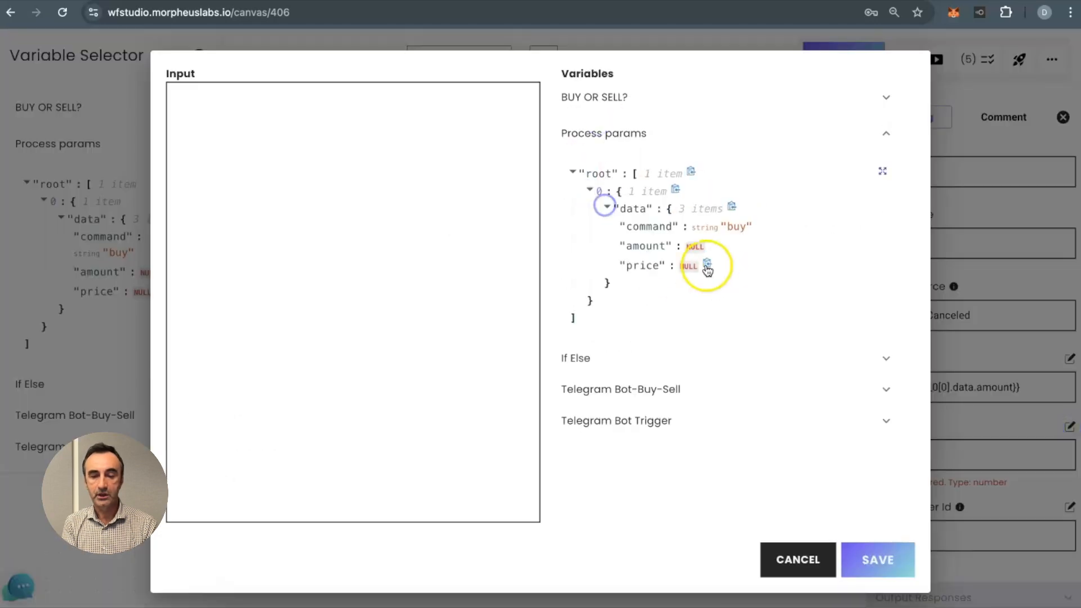
left_click(707, 265)
left_click(869, 559)
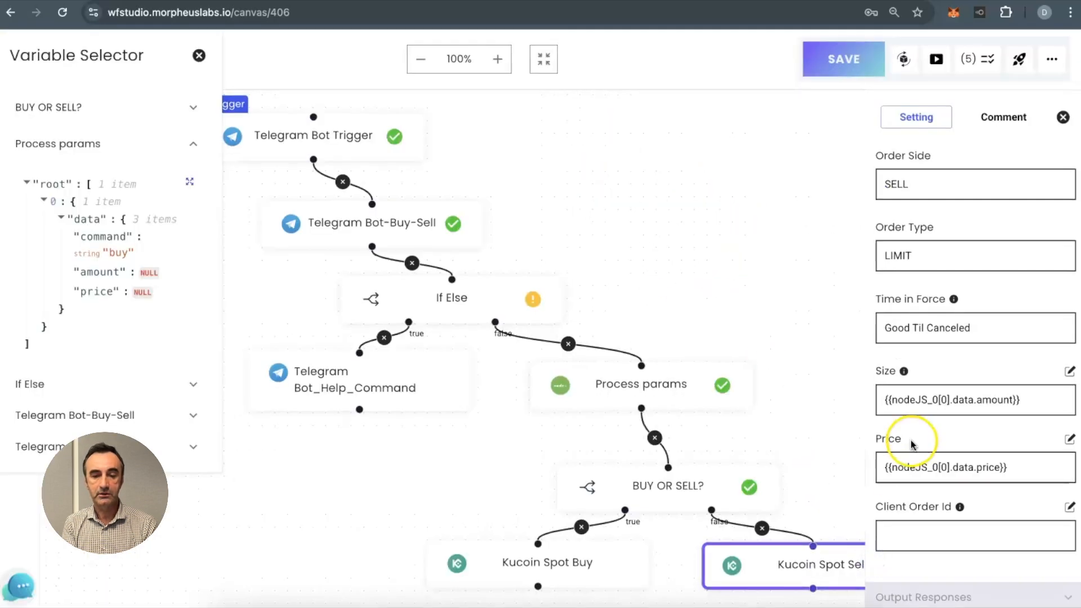
left_click(840, 63)
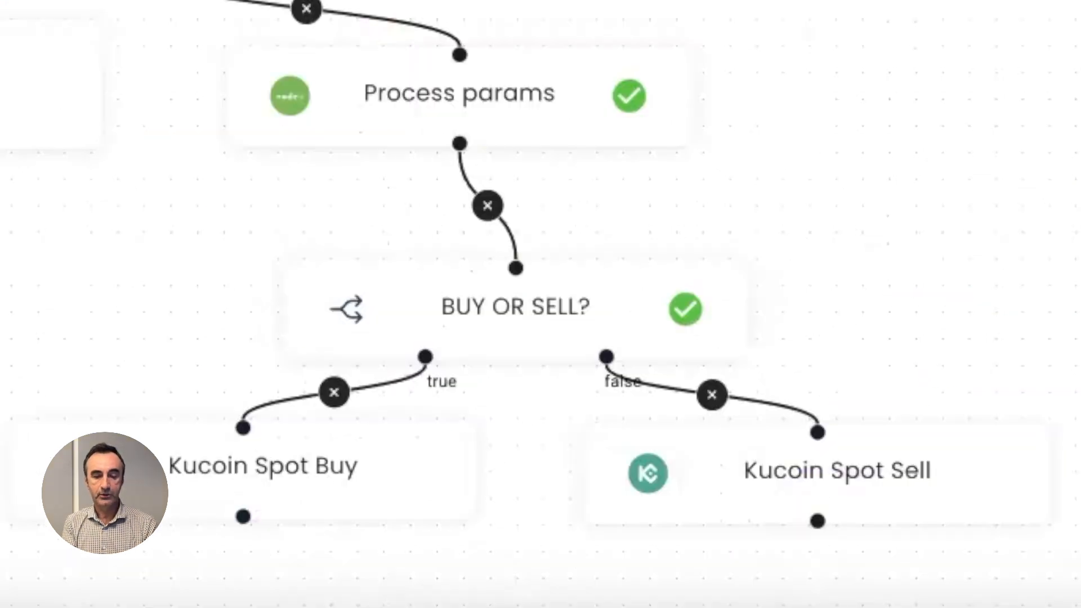
- Run a test by sending /sell 1000 0.0025 in the Telegram chat, and inspect Kucoin Spot Sell's output response
left_click(962, 345)
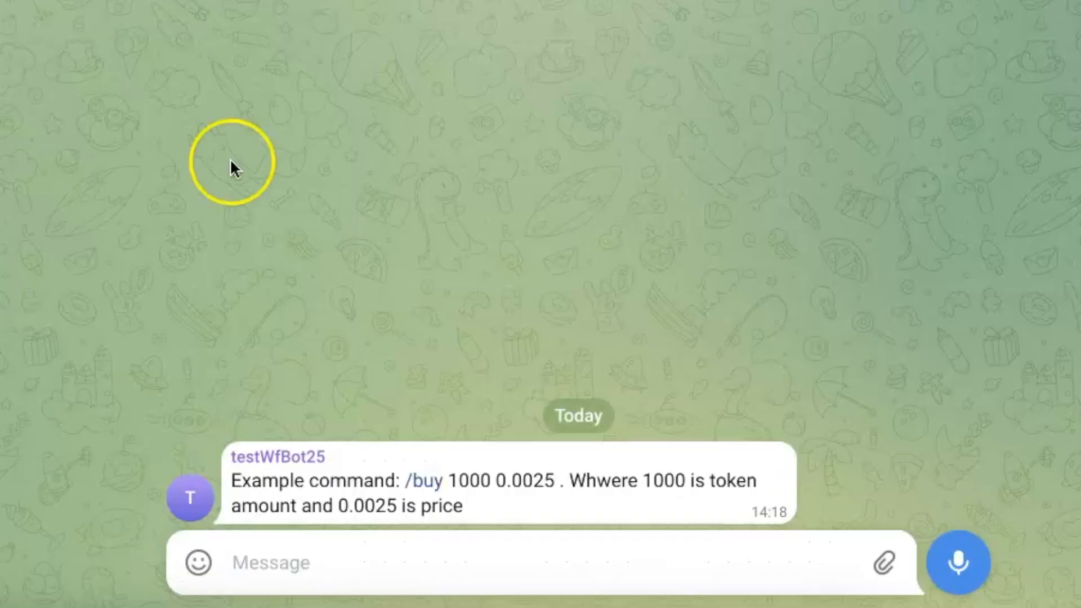
type("/sell")
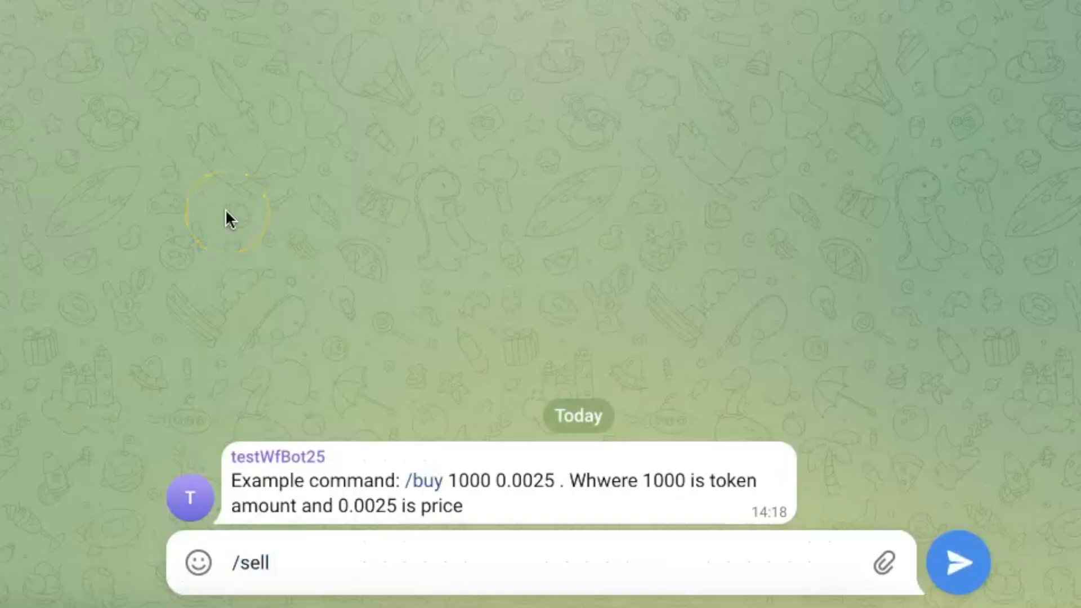
type(" 1000 0.002")
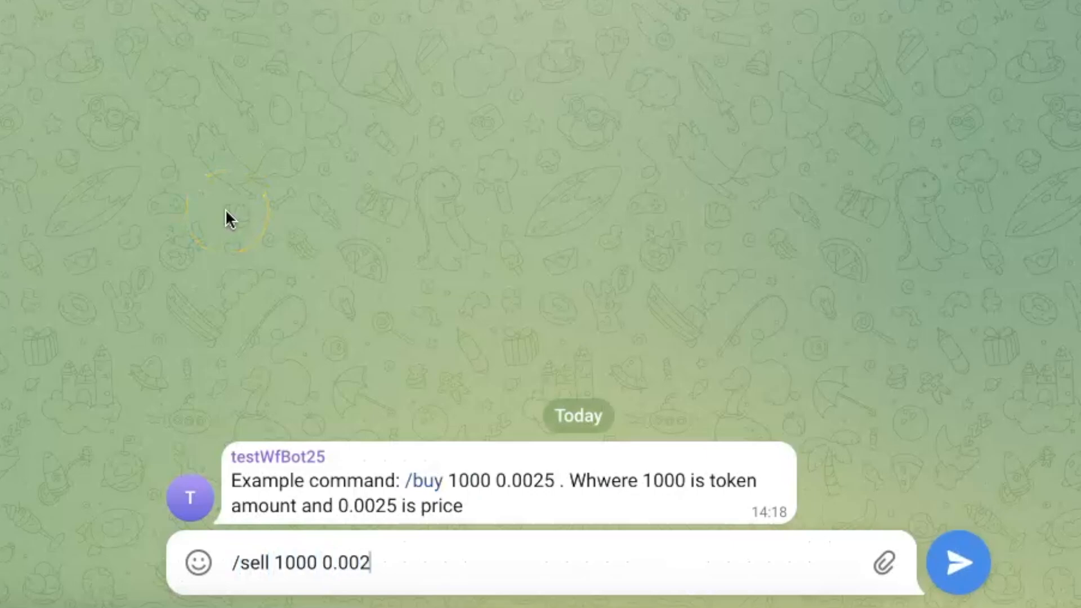
type("5")
left_click(971, 577)
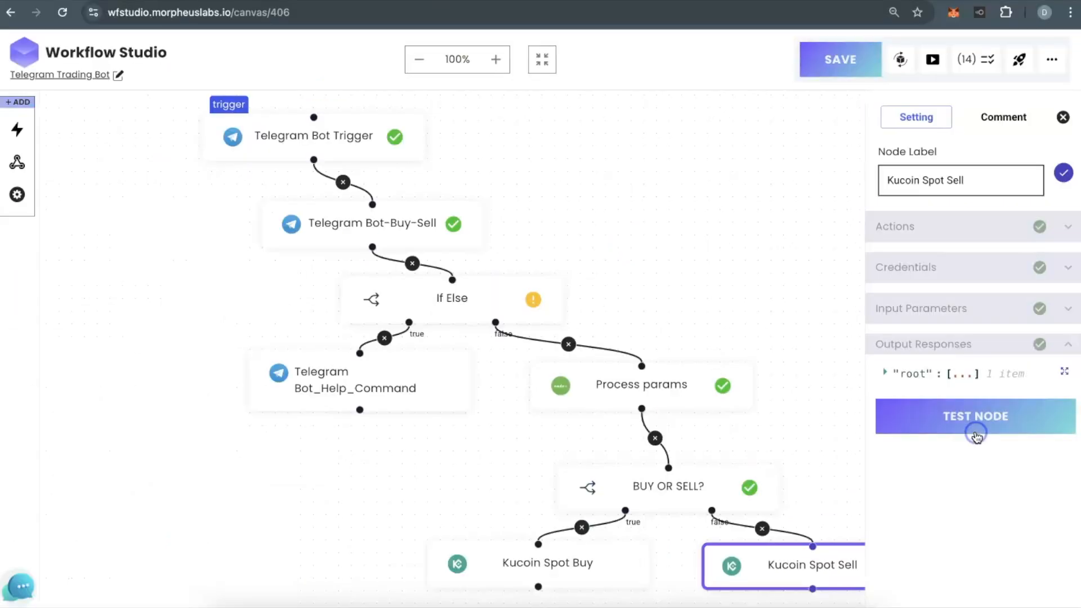
left_click(1064, 371)
left_click(817, 172)
- Test the Telegram Bot Trigger node and send a /buy command for 1000 tokens with a price in the Telegram chat
left_click(337, 147)
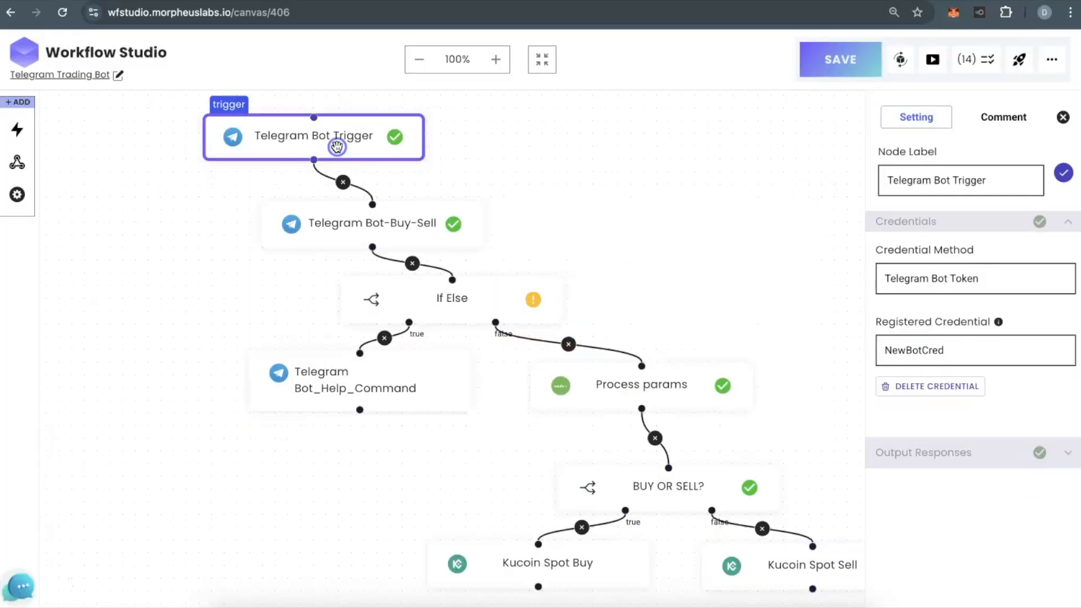
left_click(921, 455)
left_click(962, 348)
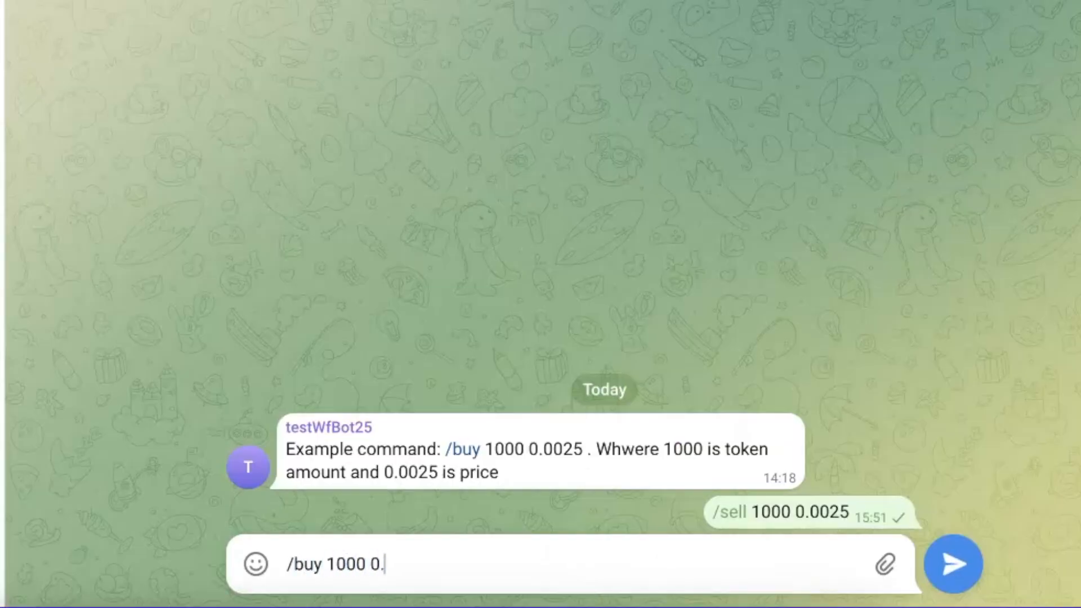
left_click(953, 564)
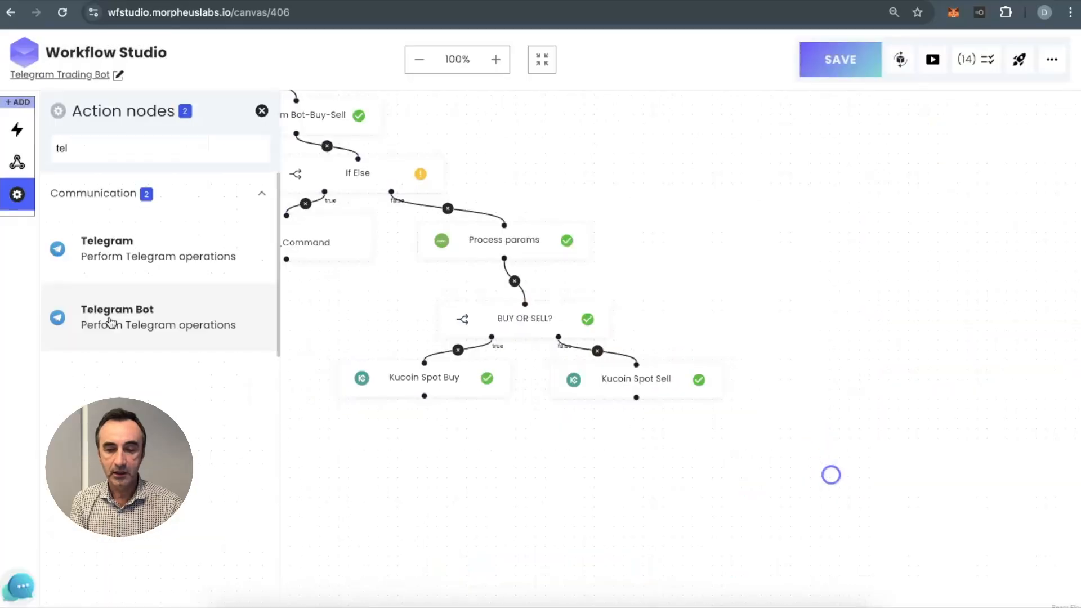
- Add a Telegram Bot action node labelled Telegram Bot_Buy_Order_Details and connect it to the output of Kucoin Spot Buy
left_click_drag(109, 321, 386, 518)
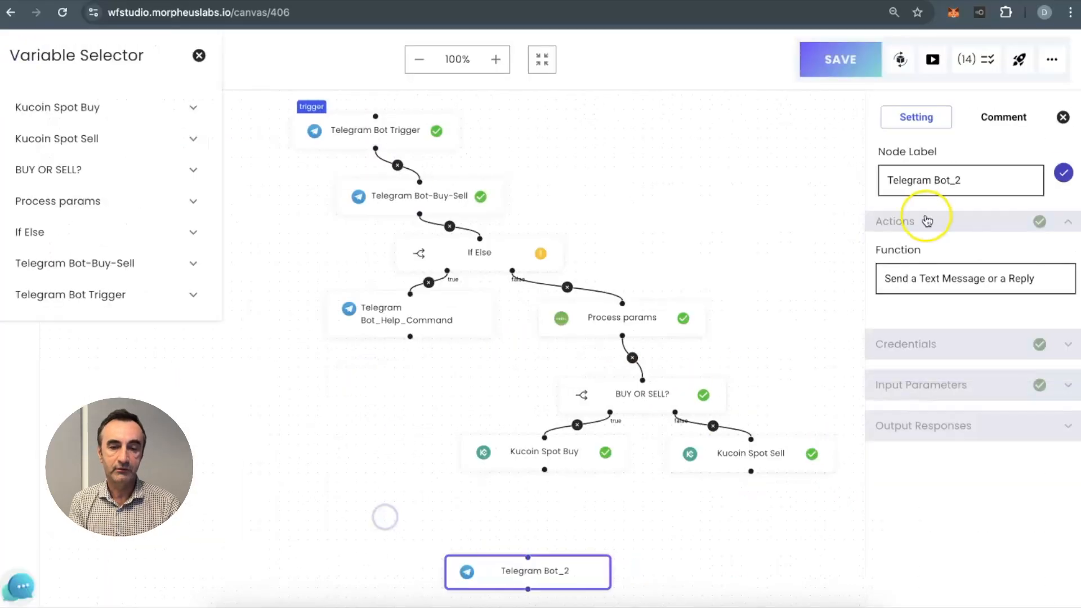
left_click(964, 180)
key("BackSpace")
type("Buy_")
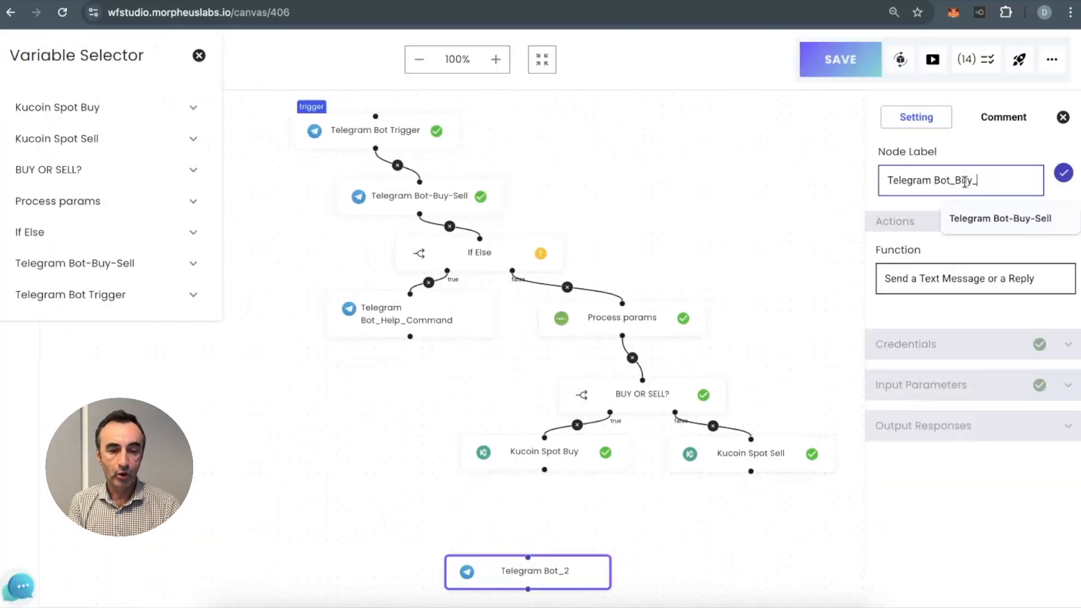
type("Order_Details")
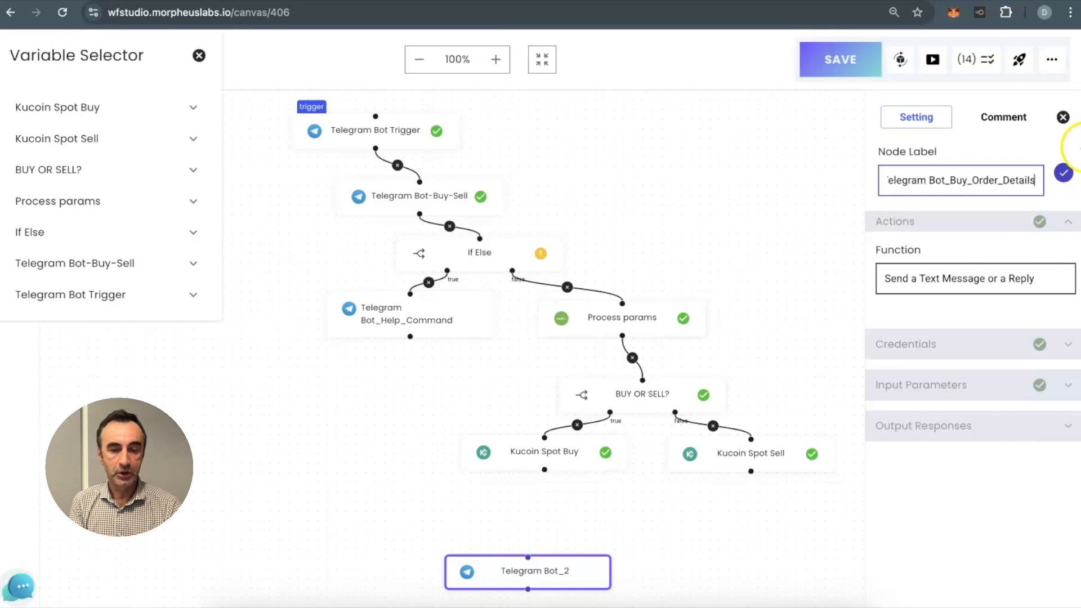
left_click(1063, 173)
left_click_drag(524, 562, 476, 526)
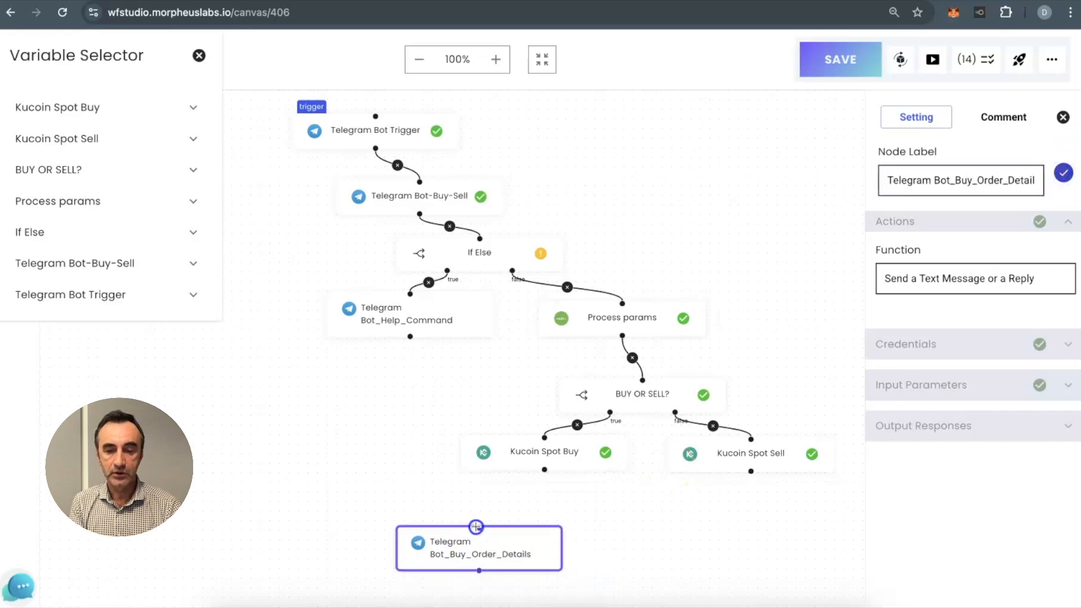
left_click_drag(544, 470, 467, 528)
- Assign the Telegram Bot Token credential method and the registered bot credential to Telegram Bot_Buy_Order_Details
left_click(942, 346)
left_click(931, 318)
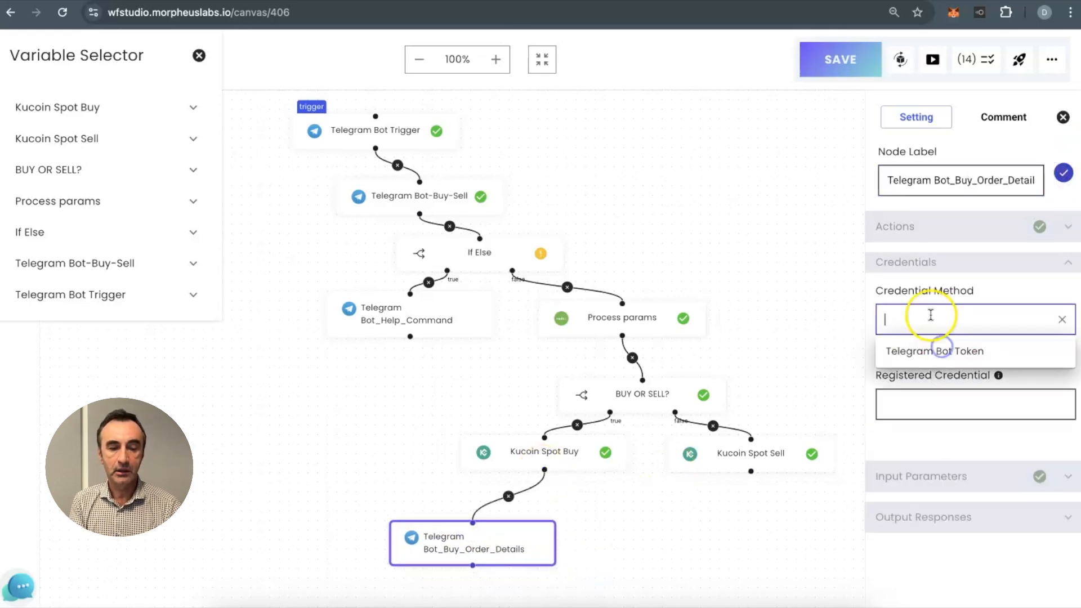
left_click(931, 350)
left_click(920, 391)
left_click(918, 425)
scroll(939, 503, "down", 2)
left_click(937, 510)
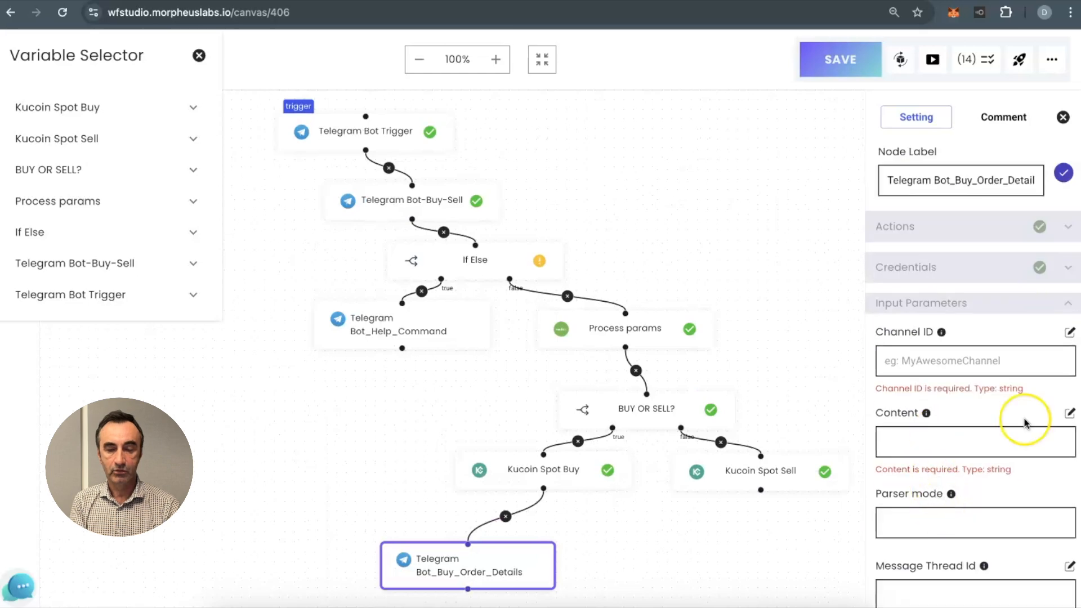
- Set the buy reply's Content to "Buy orderId: {{KucoinPrivate_0[0].data.data.orderId}}", using the orderId variable from Kucoin Spot Buy
left_click(1069, 413)
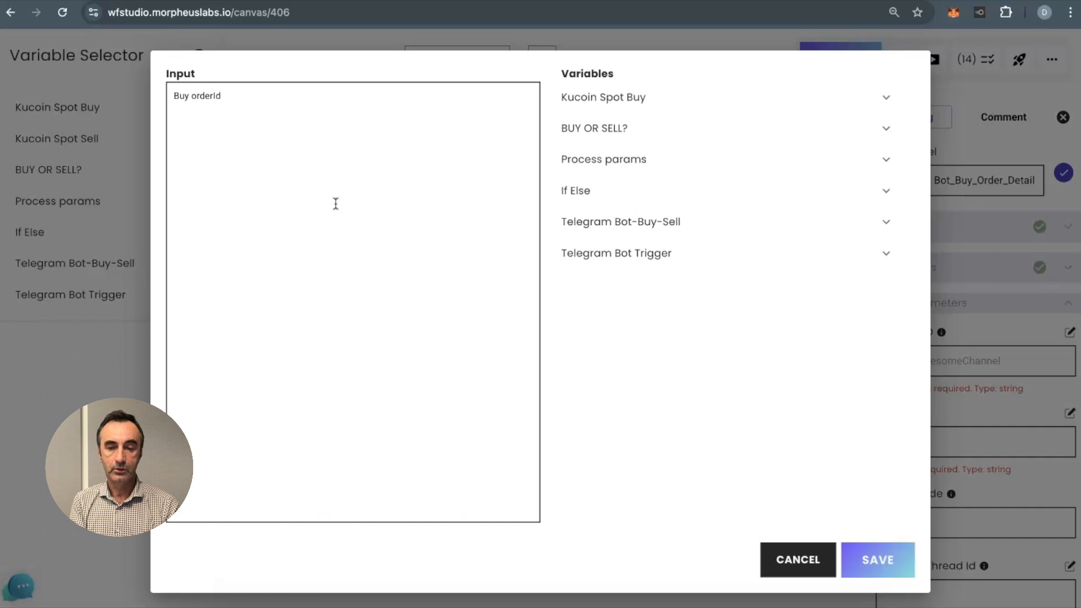
left_click(584, 101)
left_click(590, 158)
left_click(606, 175)
left_click(623, 213)
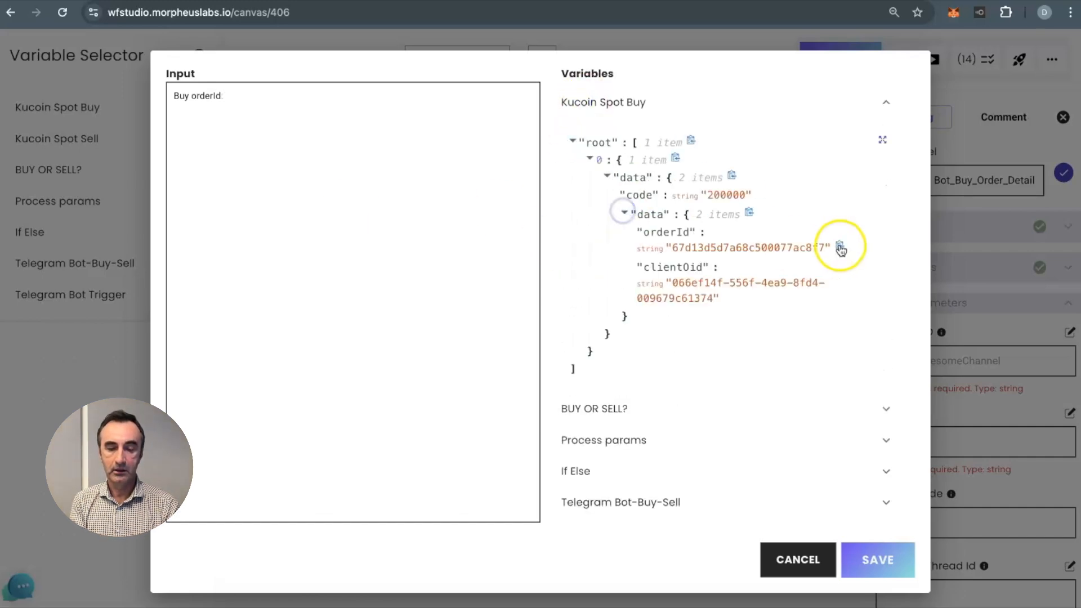
left_click(840, 247)
left_click(876, 560)
left_click(1070, 413)
left_click(414, 97)
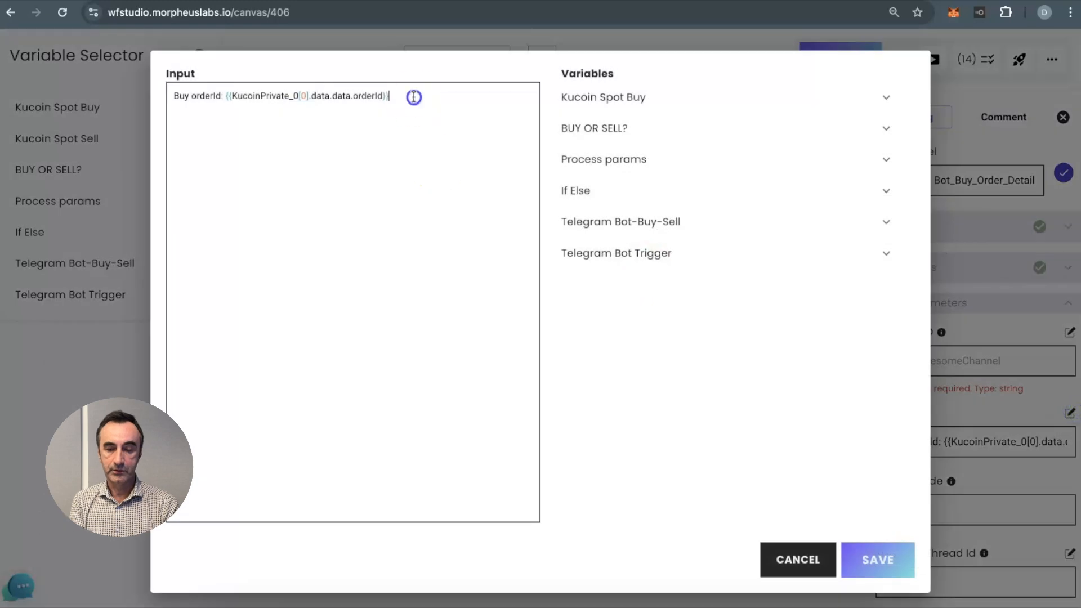
left_click(872, 561)
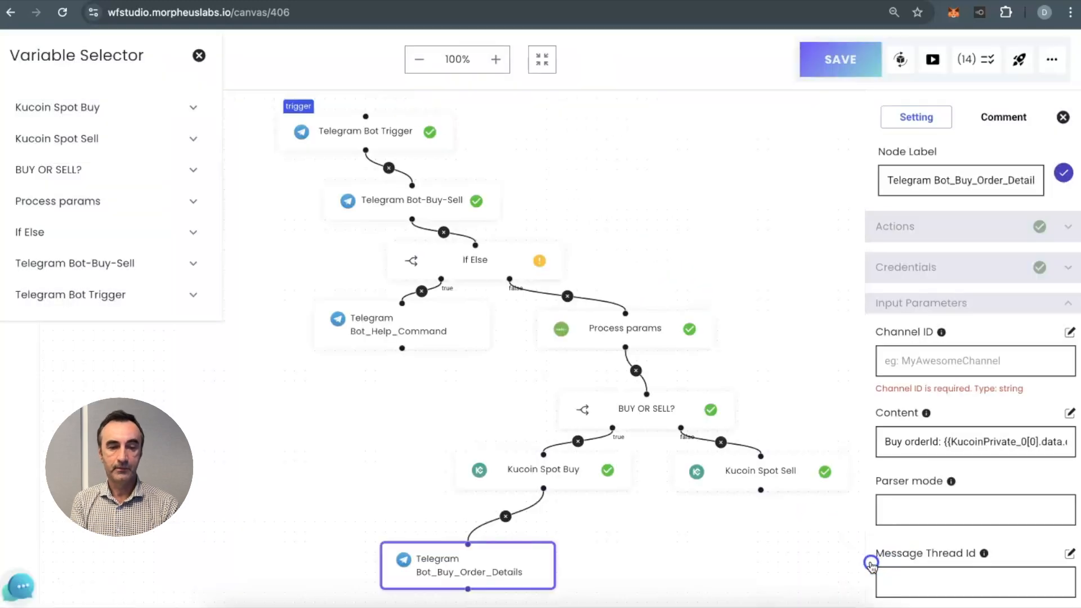
left_click(1070, 414)
left_click(878, 560)
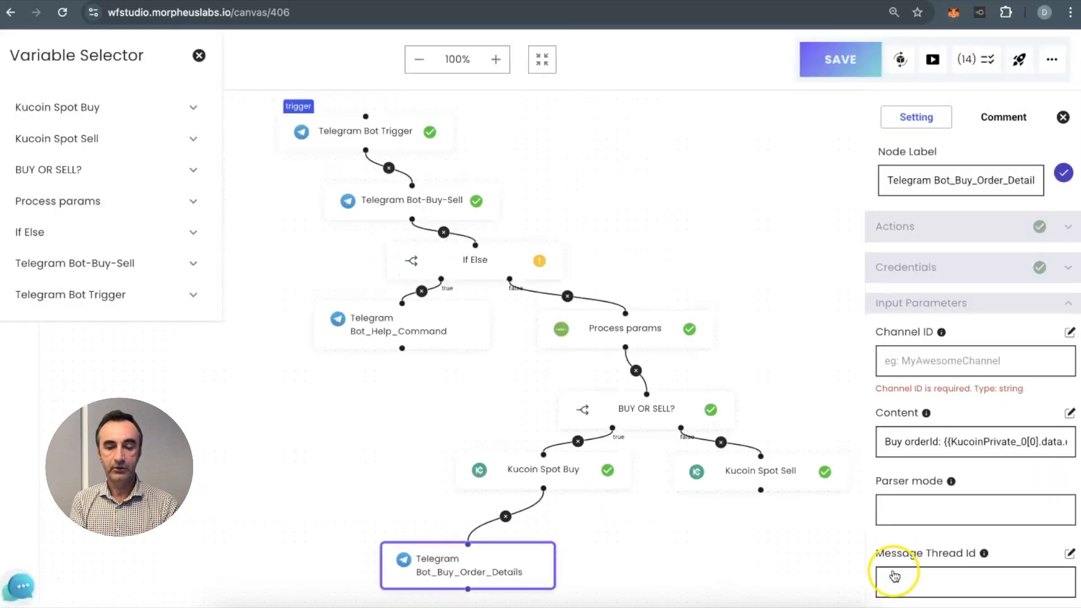
- Set the Parser mode of Telegram Bot_Buy_Order_Details to Markdown
left_click(893, 512)
left_click(898, 435)
left_click(911, 566)
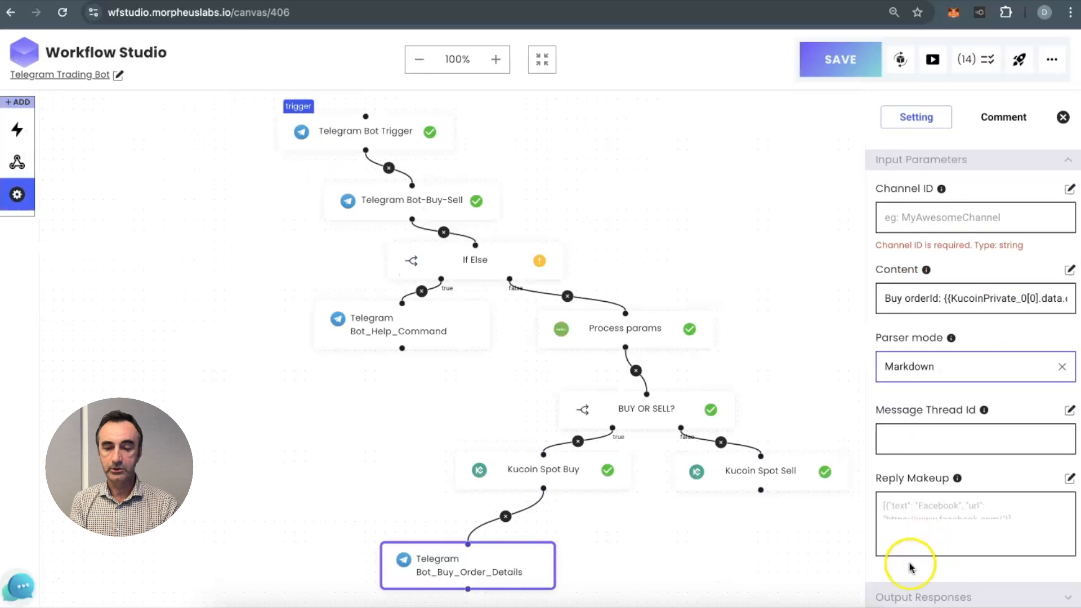
- Add another Telegram Bot action node labelled Telegram Bot_Sell_Order_Details and connect it to the output of Kucoin Spot Sell
left_click(17, 194)
left_click_drag(130, 315, 745, 571)
left_click(961, 180)
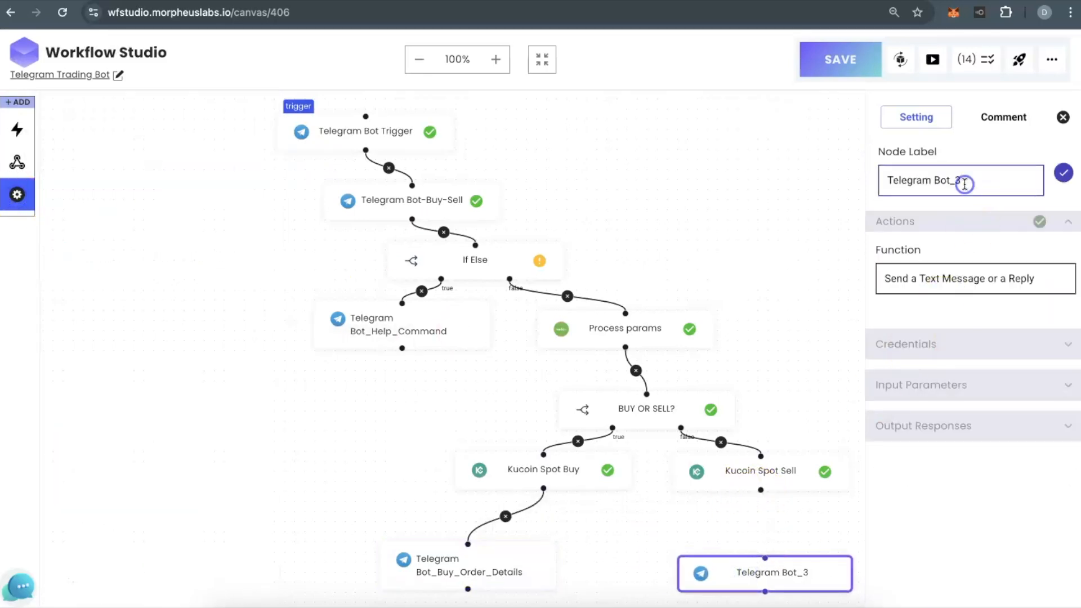
key("BackSpace")
type("Sell_Order_Detail")
left_click_drag(760, 489, 762, 490)
left_click_drag(763, 490, 765, 557)
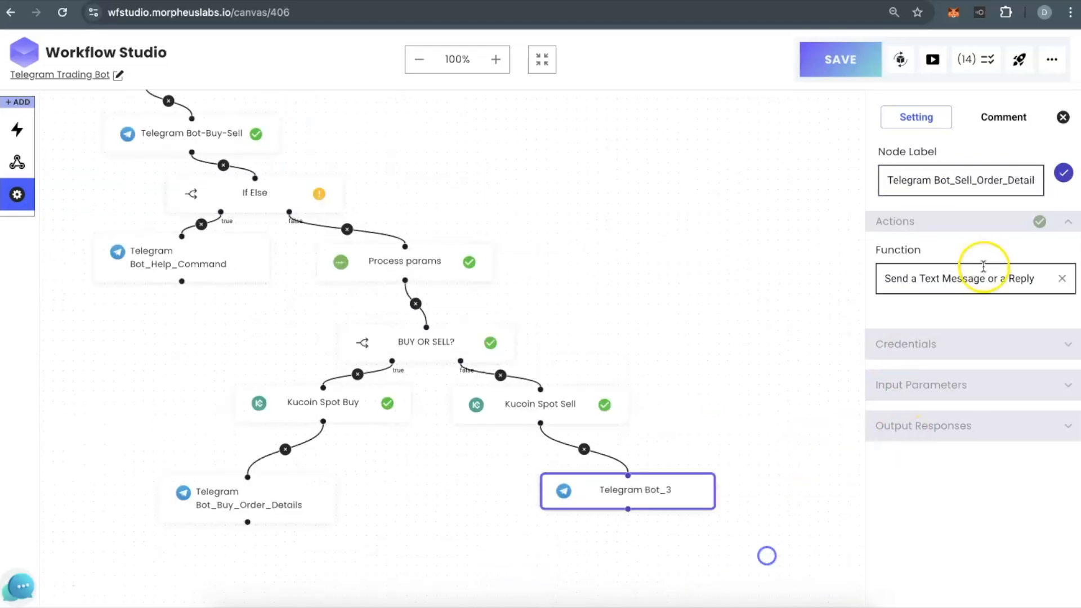
- Assign the Telegram Bot Token method and the registered credential NewBotCred to Telegram Bot_Sell_Order_Details
left_click(966, 339)
left_click(938, 318)
left_click(933, 353)
left_click(896, 536)
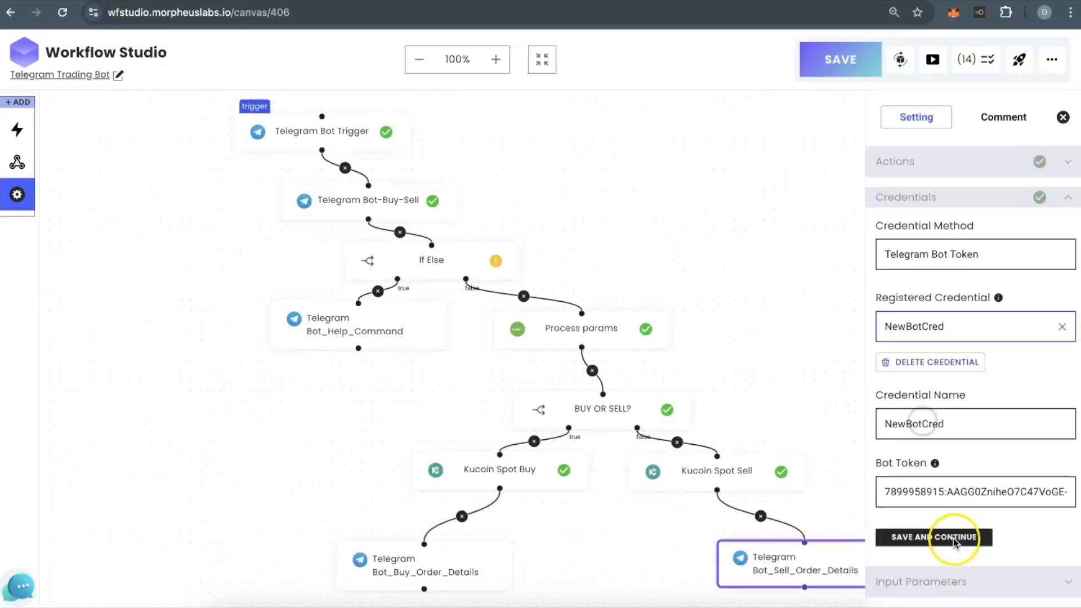
- Set the sell reply's Content to "Sell orderId: {{KucoinPrivate_1[0].data.data.orderId}} placed!", using the orderId variable from Kucoin Spot Sell
left_click(936, 519)
left_click(919, 443)
left_click(1069, 414)
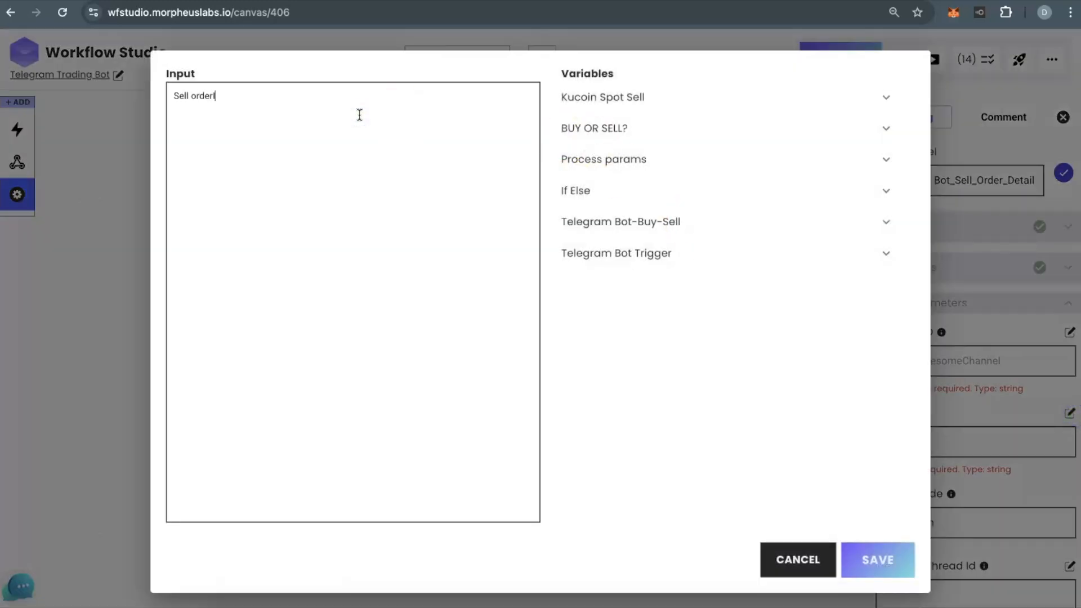
left_click(569, 97)
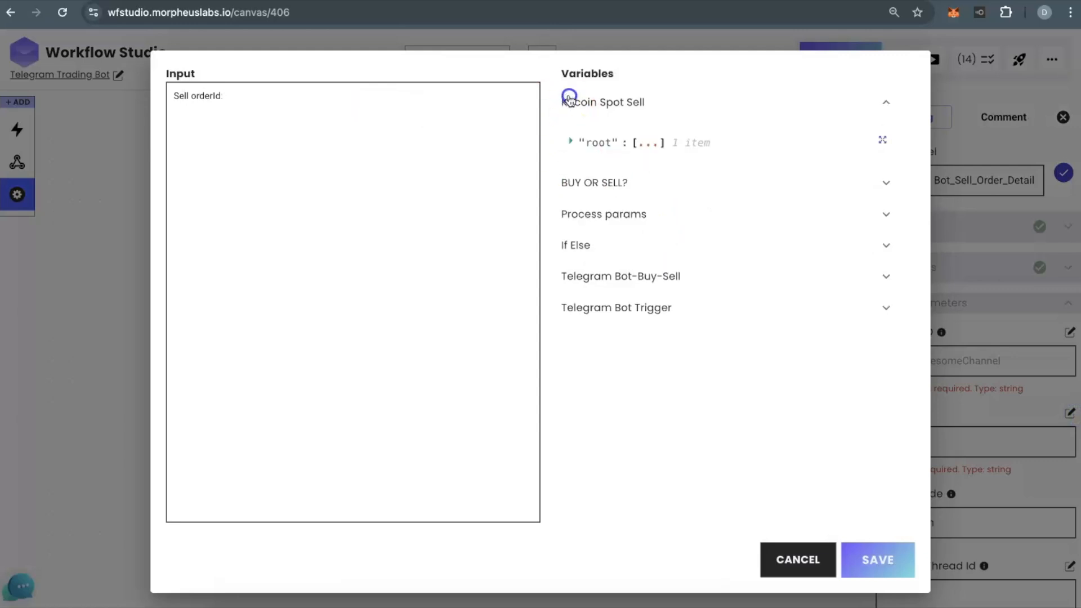
left_click(573, 140)
left_click(589, 159)
left_click(623, 213)
left_click(839, 248)
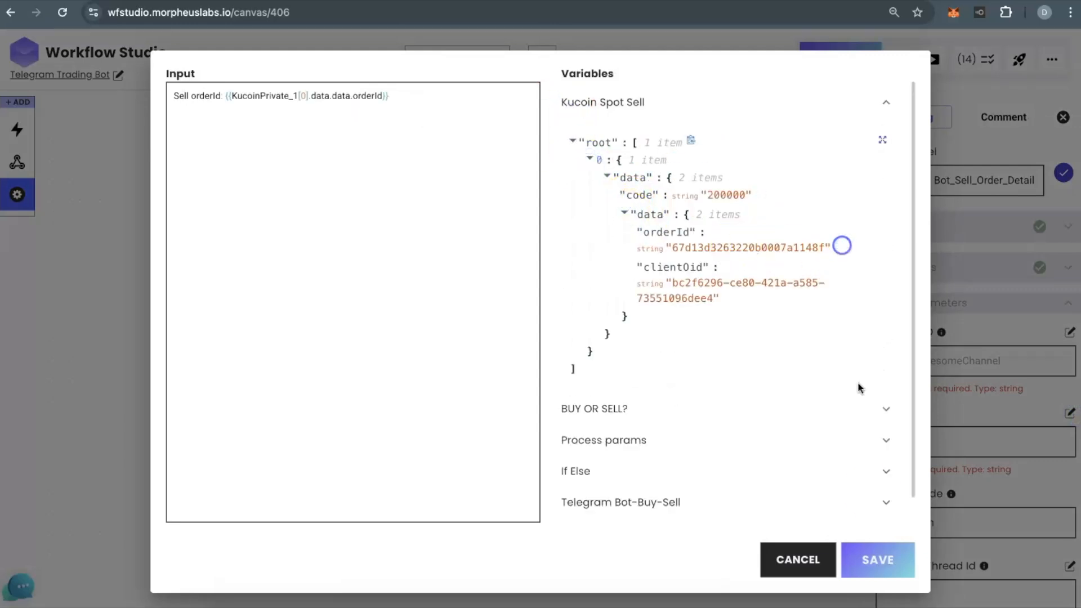
left_click(415, 102)
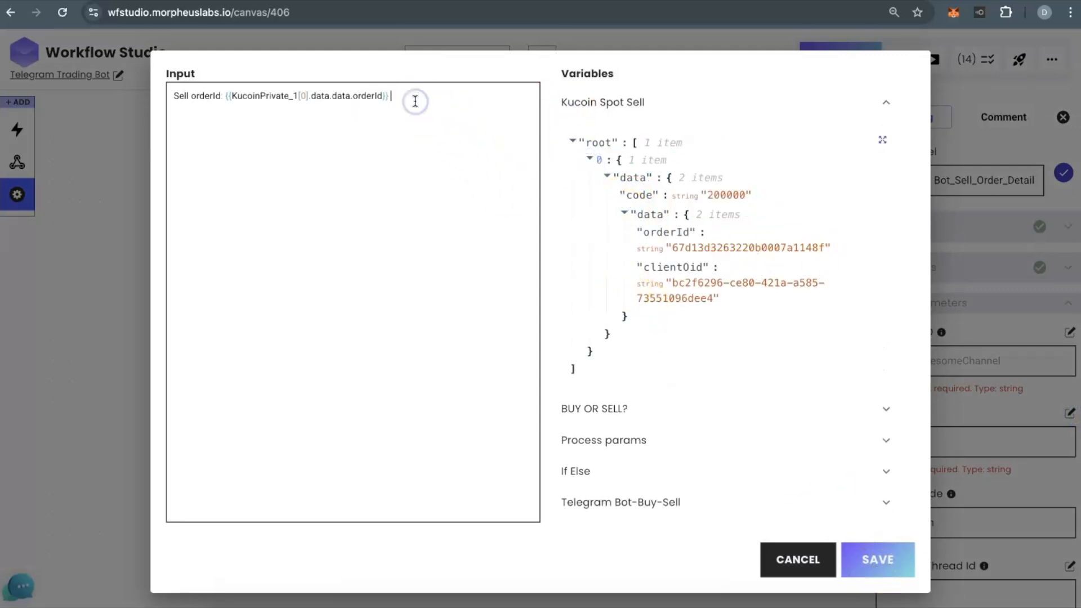
left_click(878, 559)
scroll(907, 509, "down", 3)
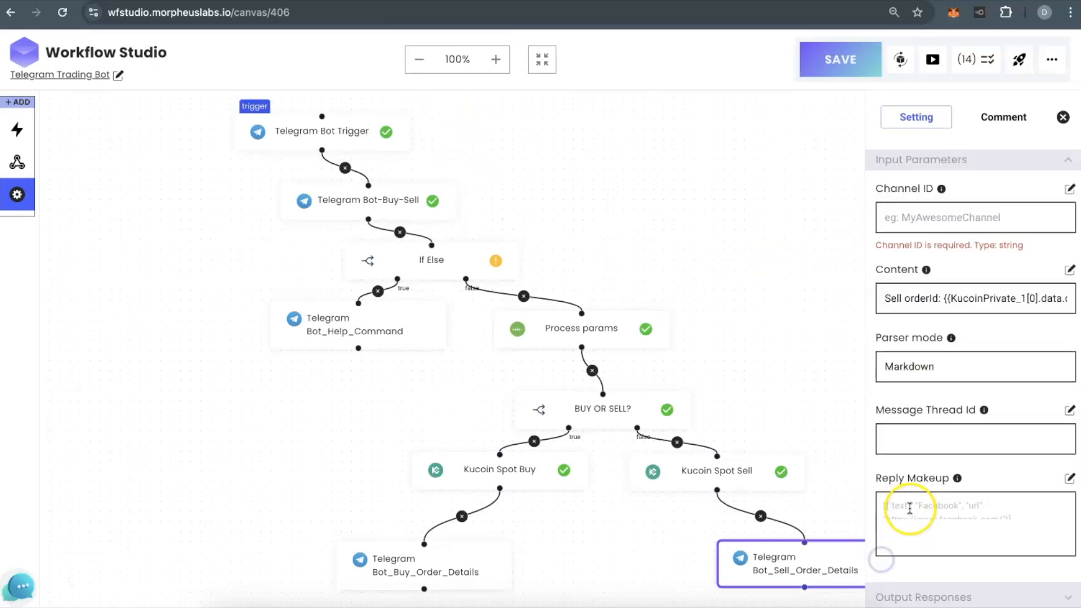
left_click(929, 598)
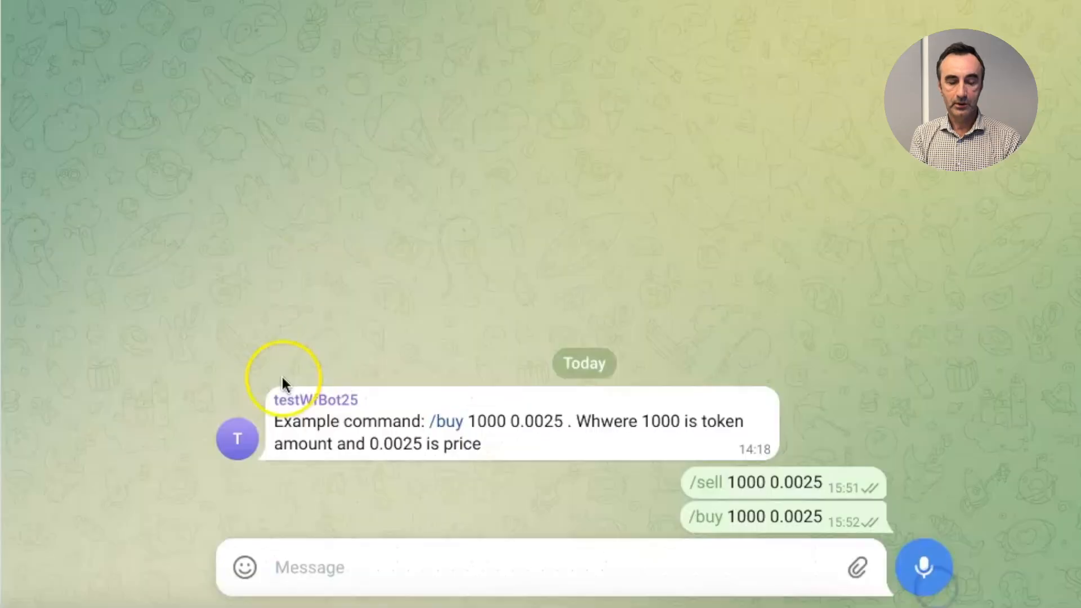
- Switch to the Telegram chat and send the message "/sell 1000 0.0015" to test the sell branch
type("/sell 1000 0.00")
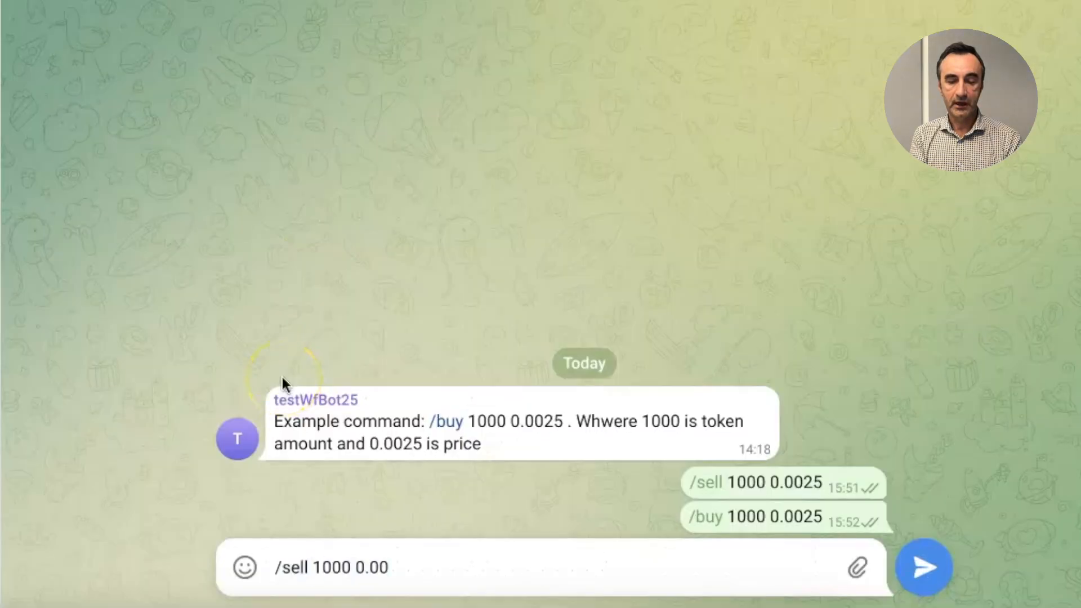
type("15")
left_click(926, 570)
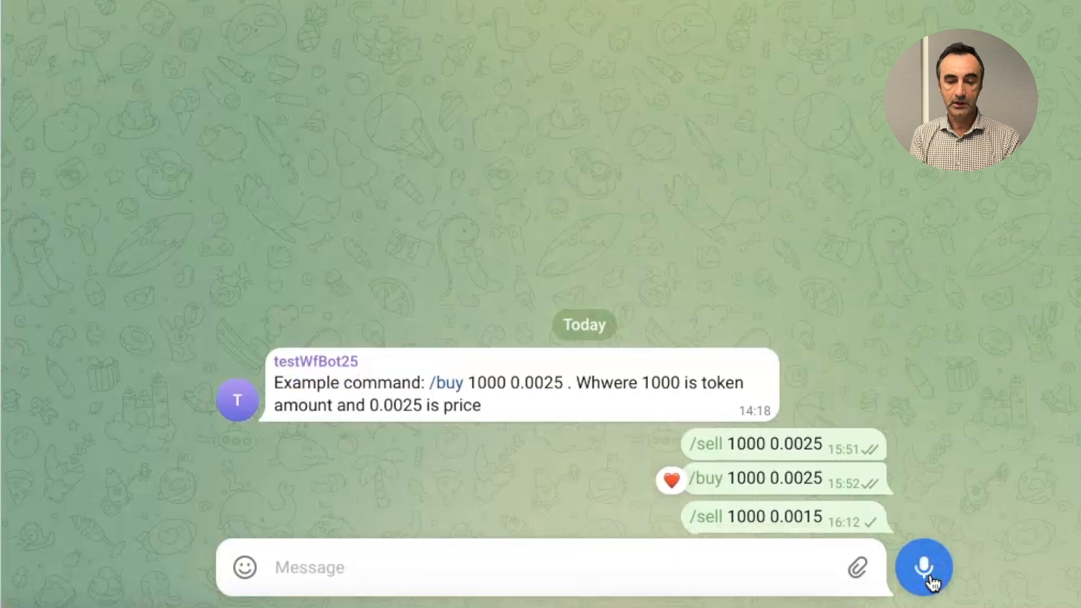
- Send the message "/buy 2000 0.008" in the Telegram chat to test the buy branch
left_click(444, 569)
type("/buy 2000 0.0")
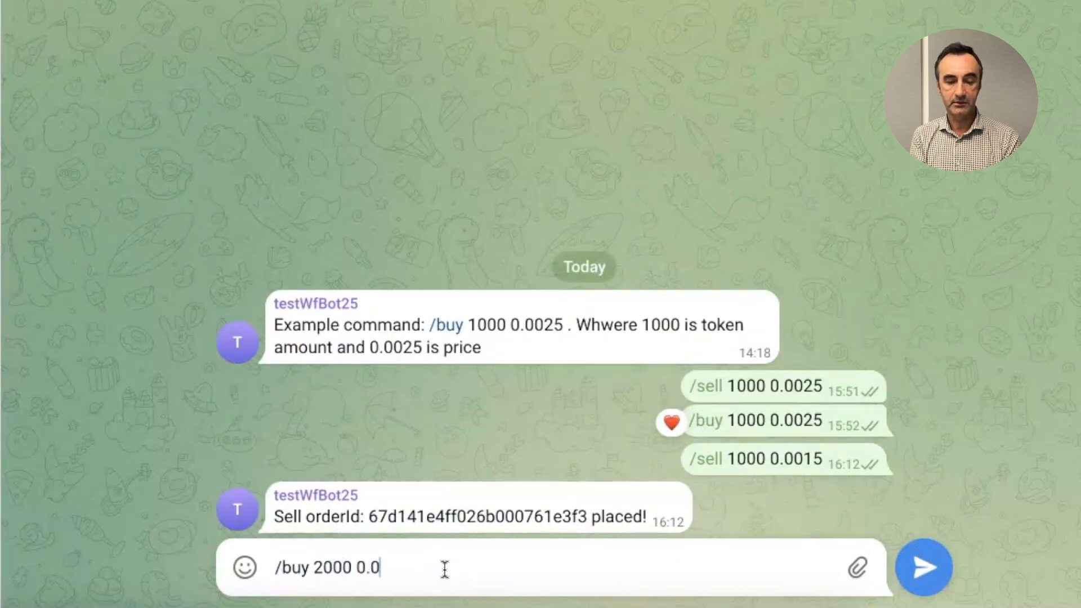
type("08")
left_click(922, 574)
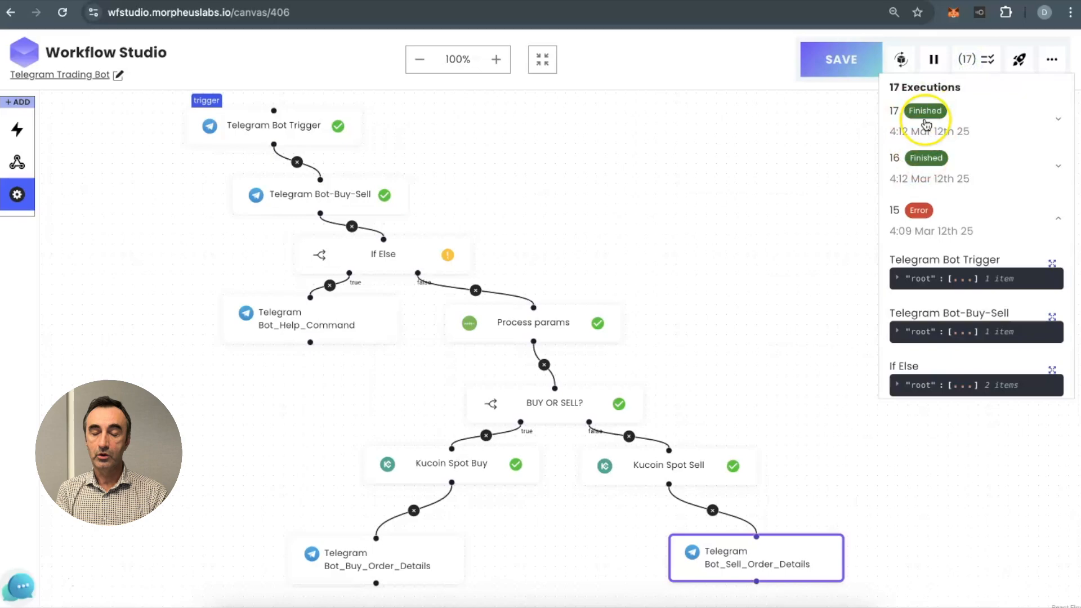
- Switch back to Workflow Studio and examine execution 17's data for the Kucoin Spot Buy, BUY OR SELL? and Process params nodes
left_click(926, 115)
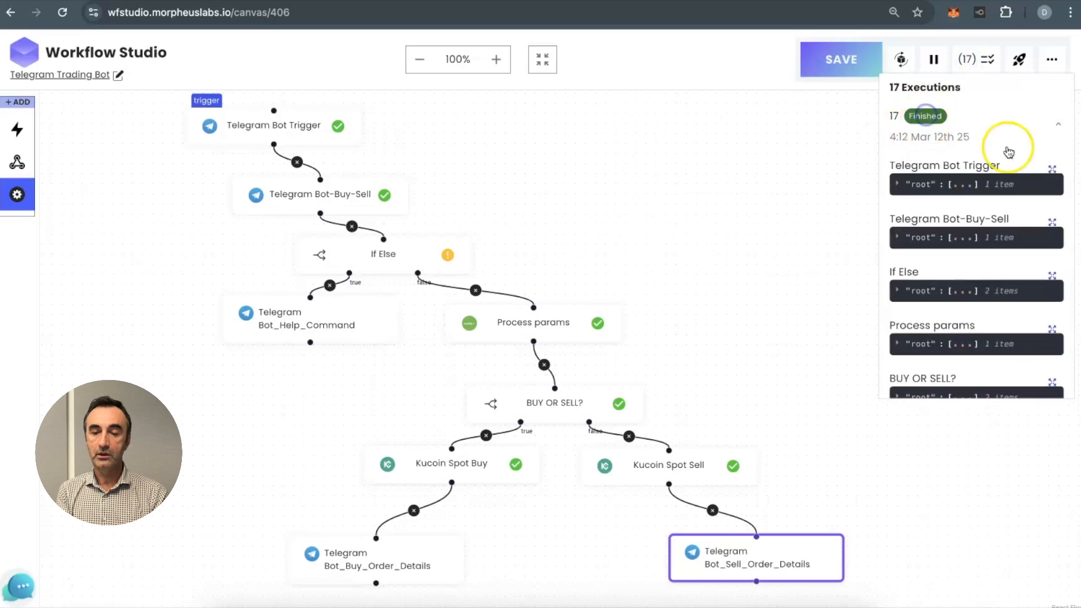
scroll(999, 186, "down", 5)
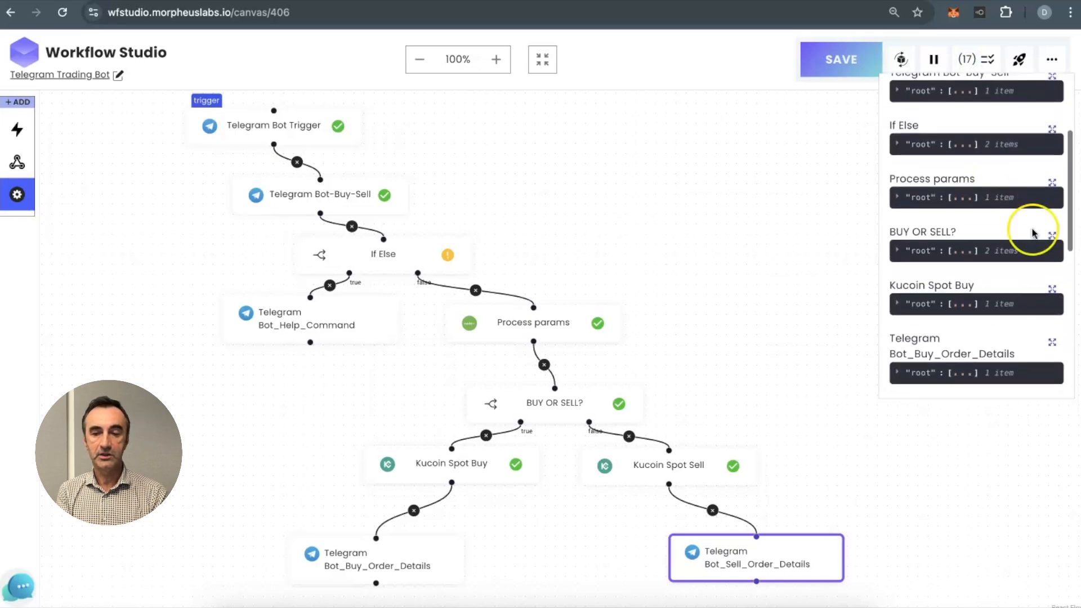
left_click(1052, 288)
left_click(1052, 290)
left_click(1053, 236)
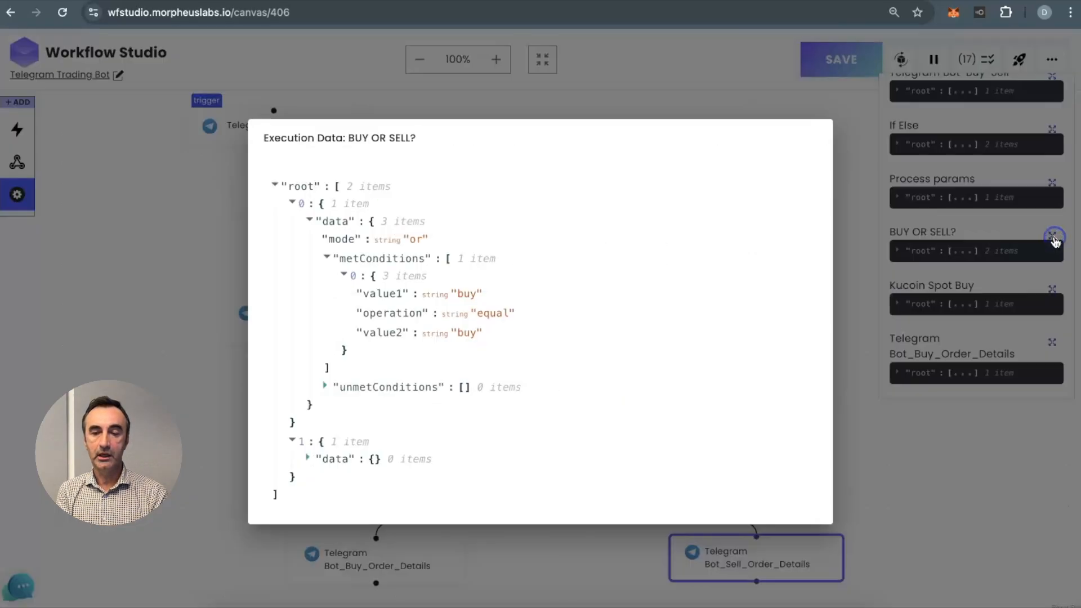
left_click(1054, 241)
left_click(1052, 182)
left_click(1050, 183)
scroll(1049, 187, "up", 3)
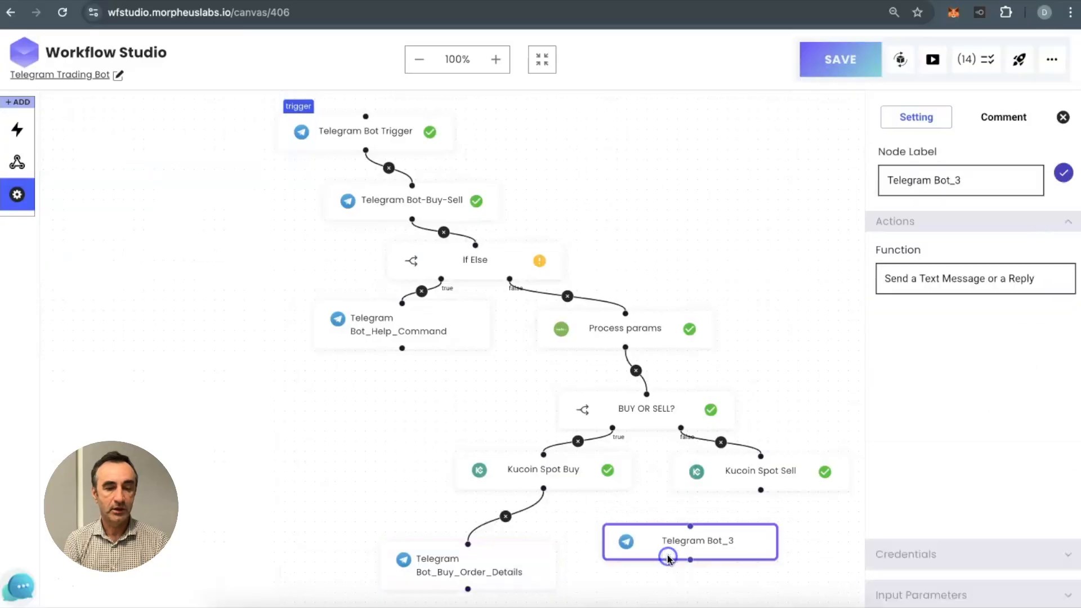
- Place the new Telegram Bot node below Kucoin Spot Sell, label it Telegram Bot_Sell_Order_Details and connect it to Kucoin Spot Sell's output
left_click_drag(668, 555, 741, 572)
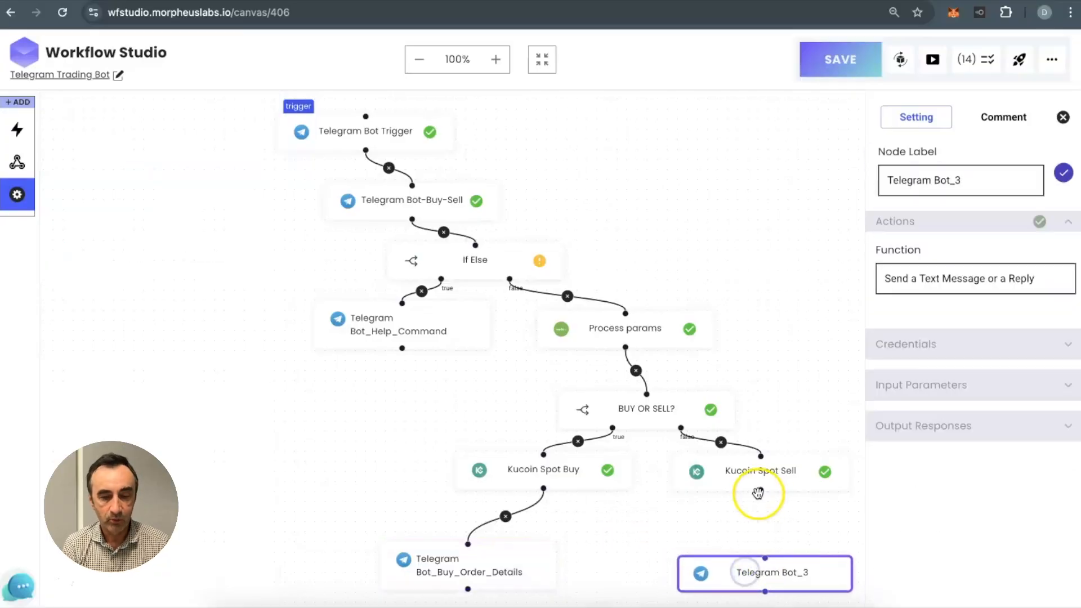
key("BackSpace")
type("Sell_Order")
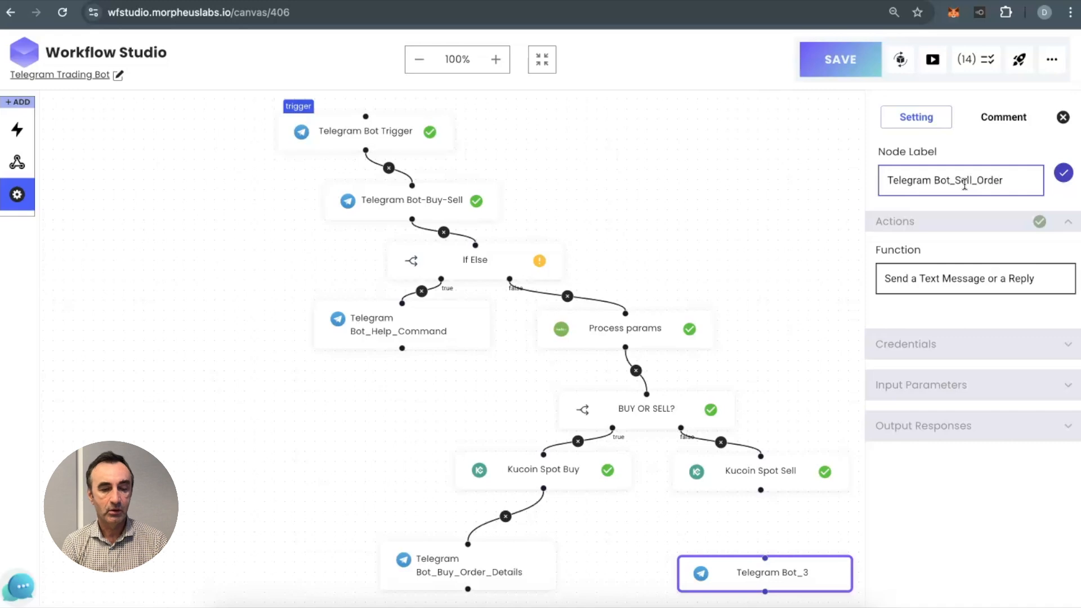
type("_Details")
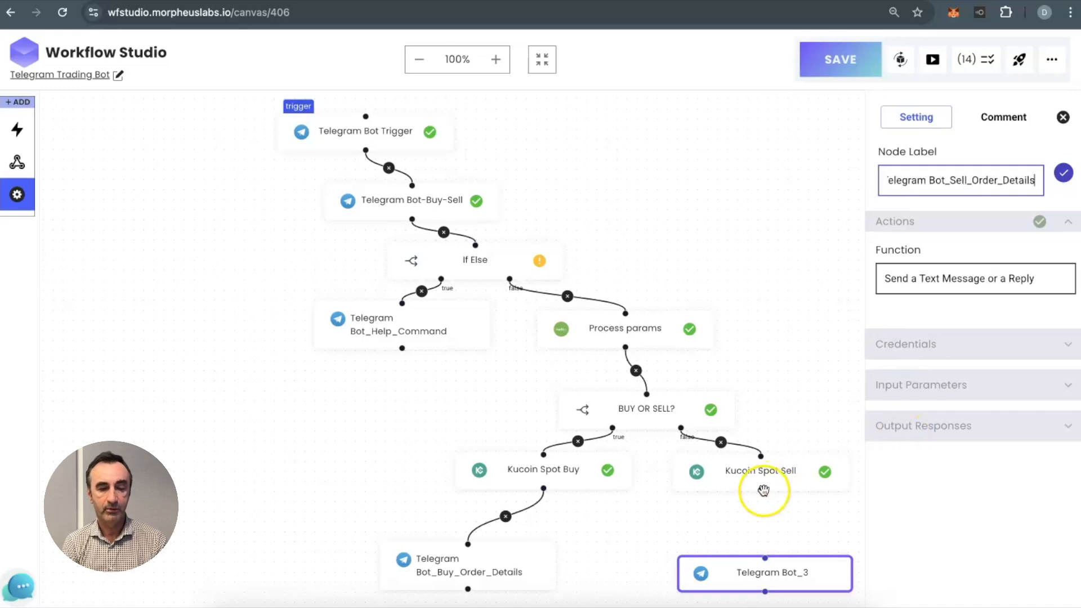
left_click_drag(761, 490, 765, 559)
- Set Telegram Bot_Sell_Order_Details to the Telegram Bot Token credential method with the registered credential NewBotCred
left_click(966, 342)
left_click(931, 351)
left_click(924, 393)
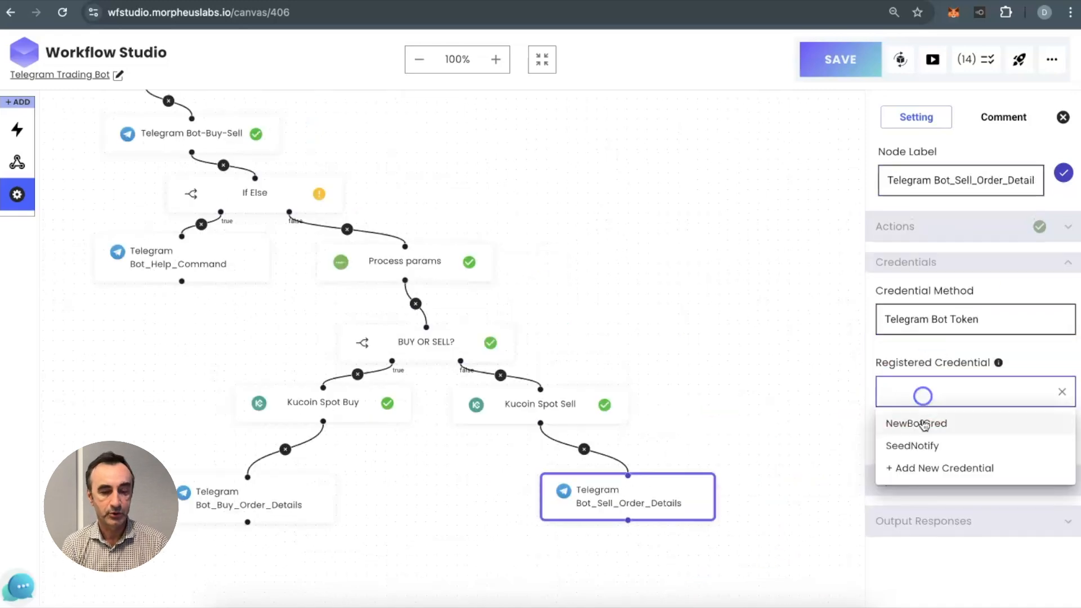
left_click(918, 422)
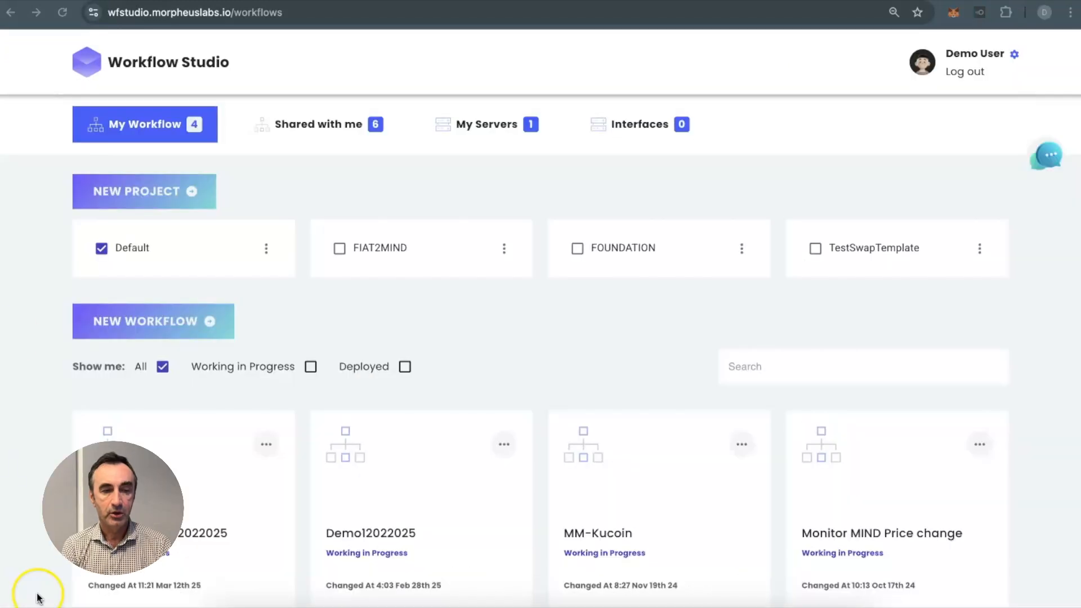
- Create a new project named TRADING and enter a description starting with "Trad"
left_click(113, 194)
left_click(374, 244)
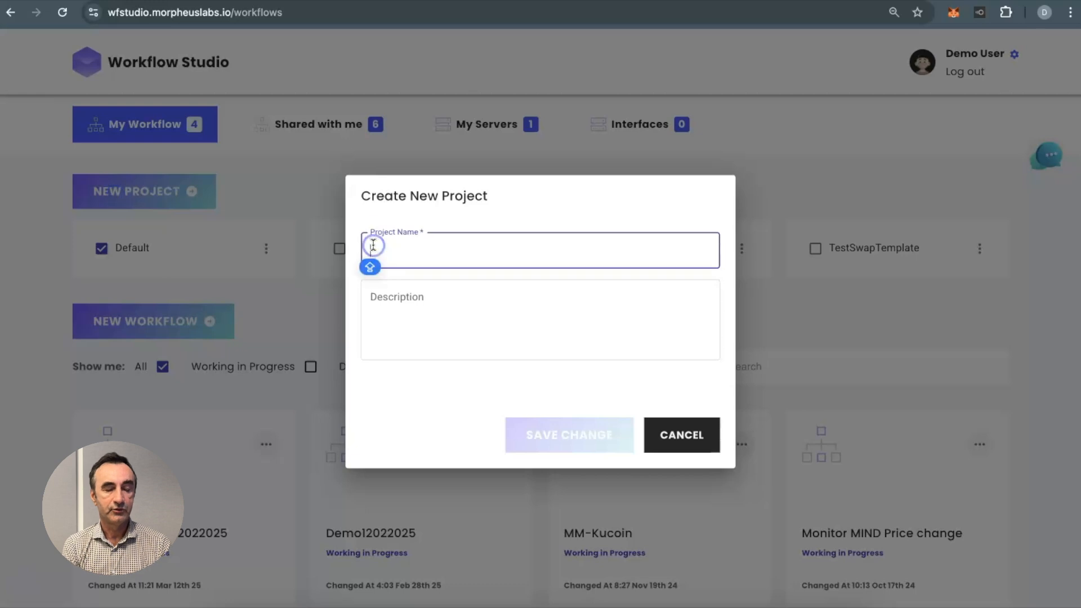
type("RRADING")
left_click(380, 299)
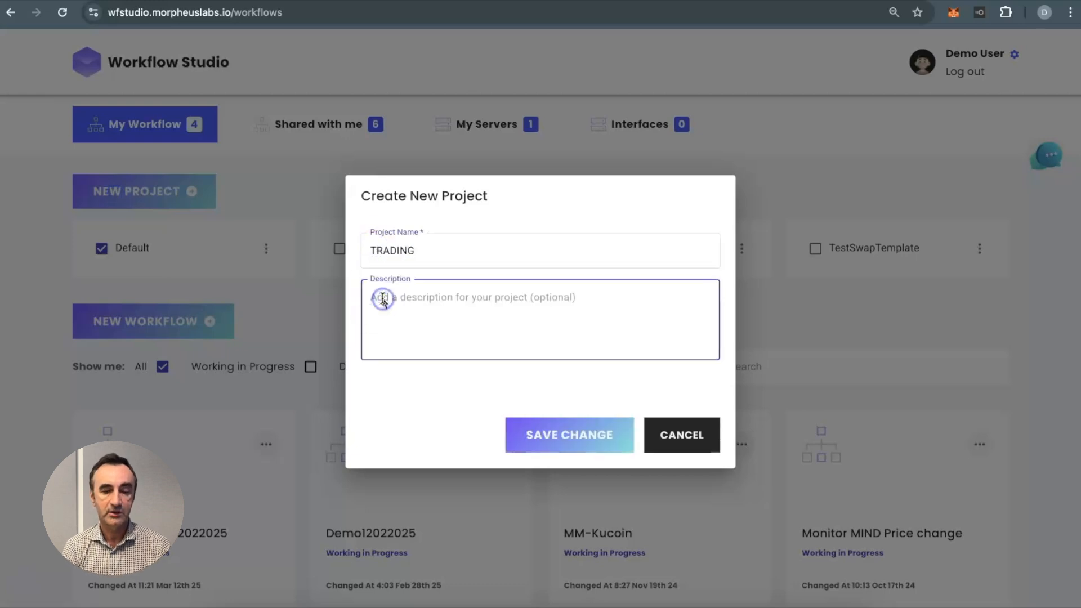
type("Trad")
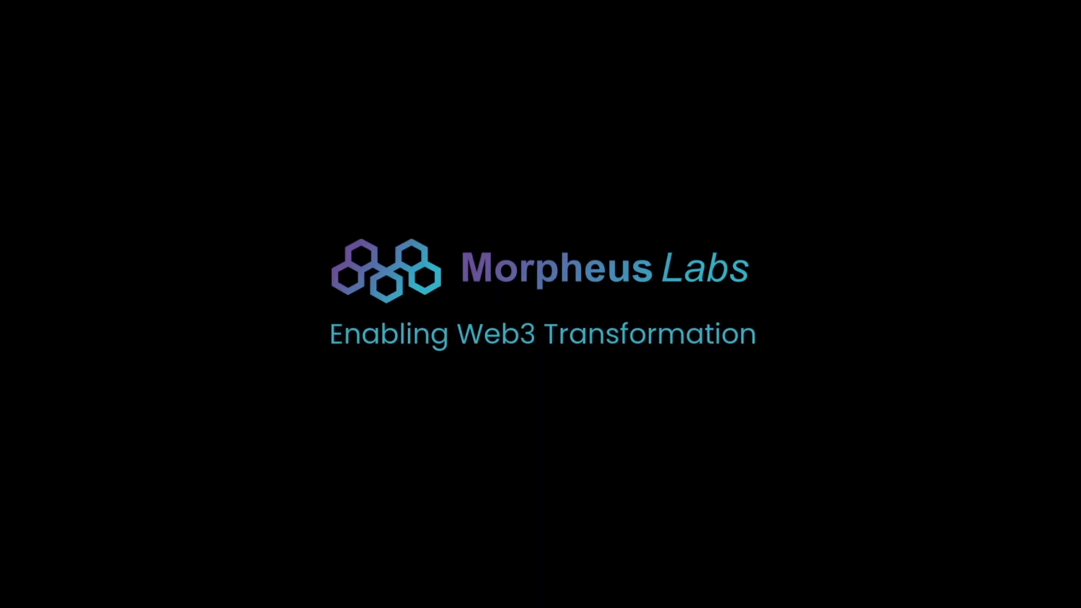